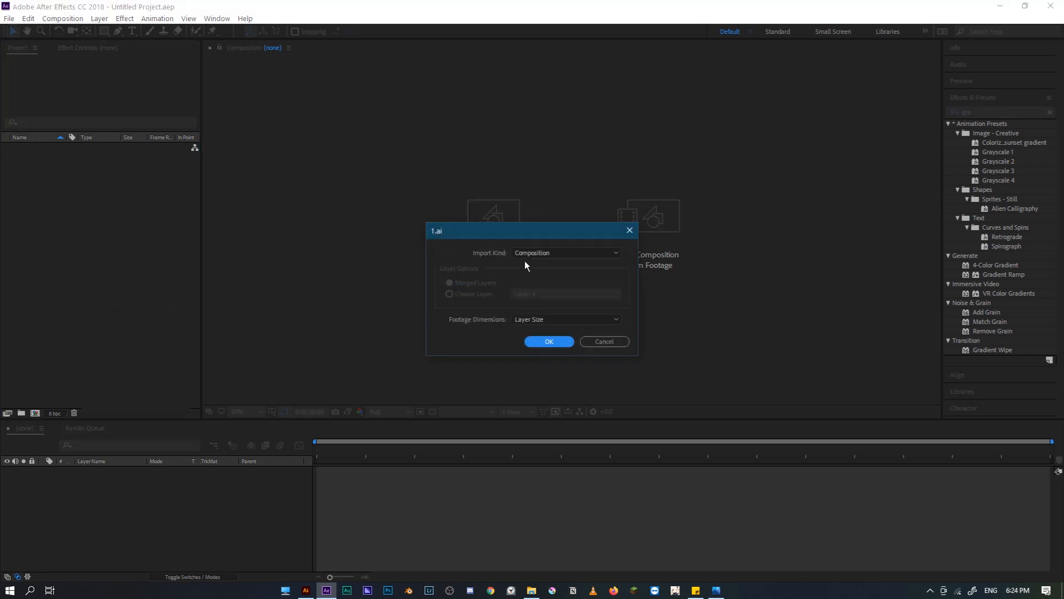
# Import 1.ai as a Composition with Layer Size footage dimensions and open the resulting composition 1
pyautogui.click(531, 254)
pyautogui.click(539, 266)
pyautogui.click(536, 253)
pyautogui.click(534, 278)
pyautogui.click(530, 319)
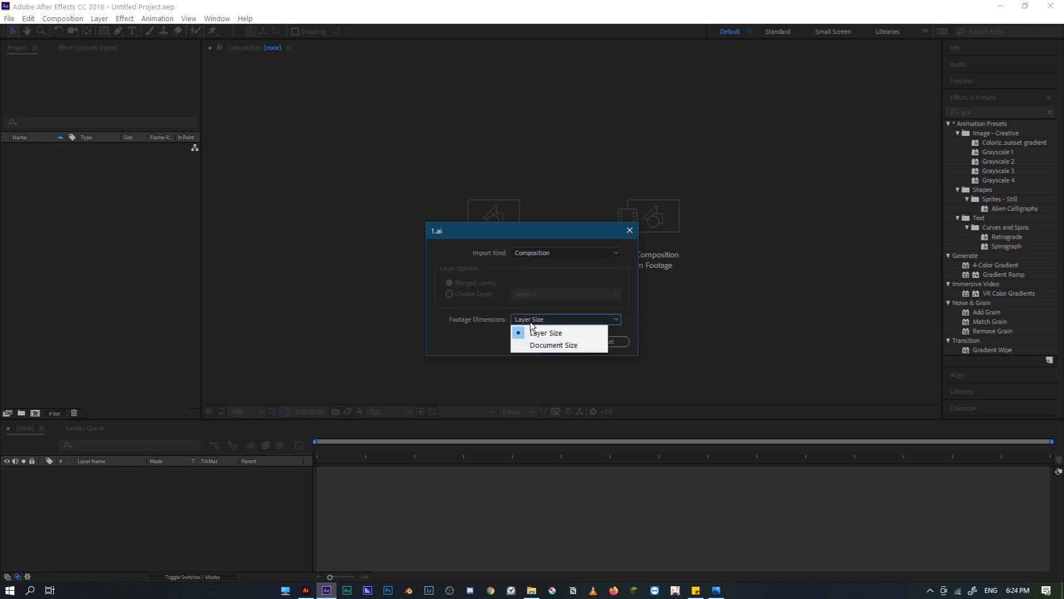
pyautogui.click(533, 331)
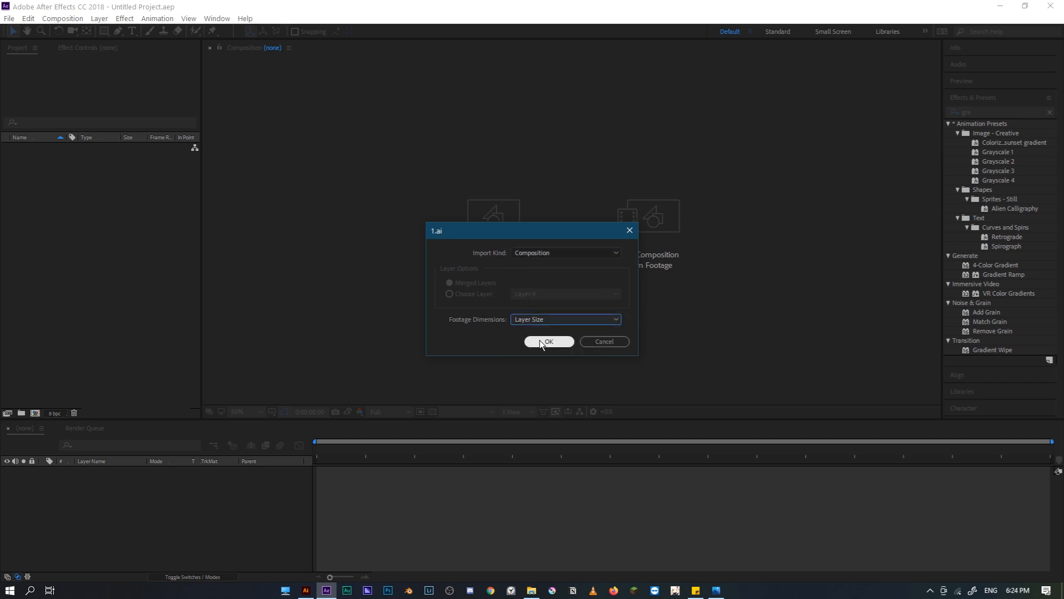
pyautogui.click(546, 341)
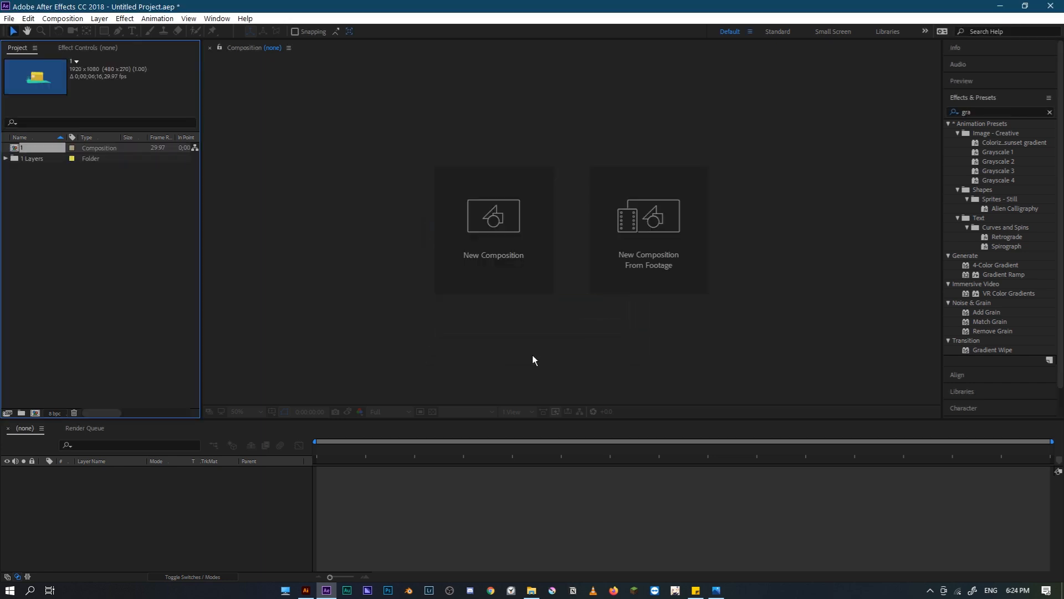
pyautogui.doubleClick(45, 147)
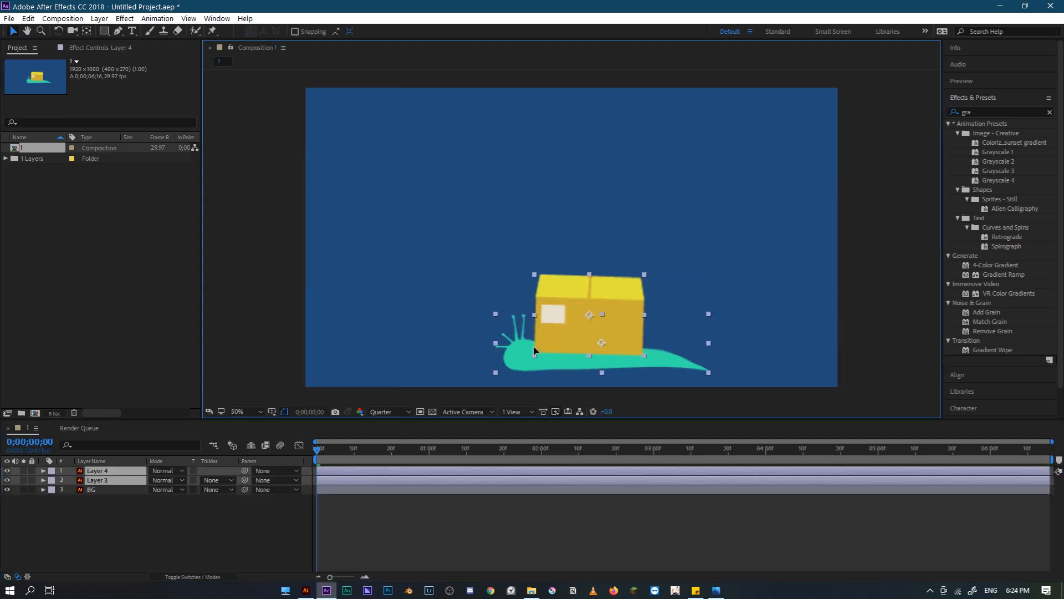
# Move the snail and box layers together to the lower-left area of the composition frame
pyautogui.moveTo(534, 349); pyautogui.dragTo(443, 326)
pyautogui.scroll(-3, 444, 323)
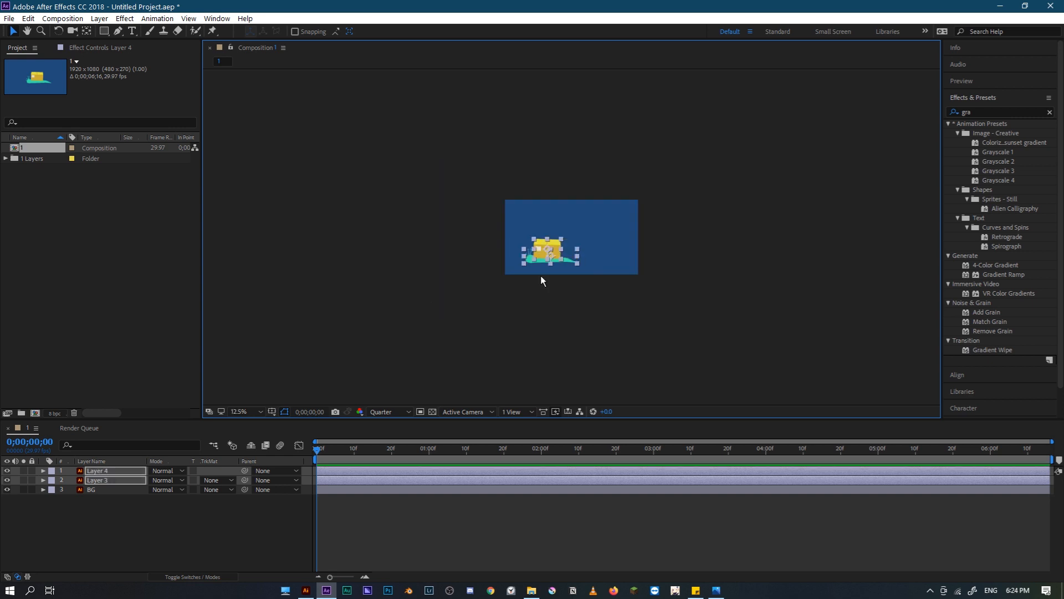
pyautogui.click(798, 241)
pyautogui.press('.')
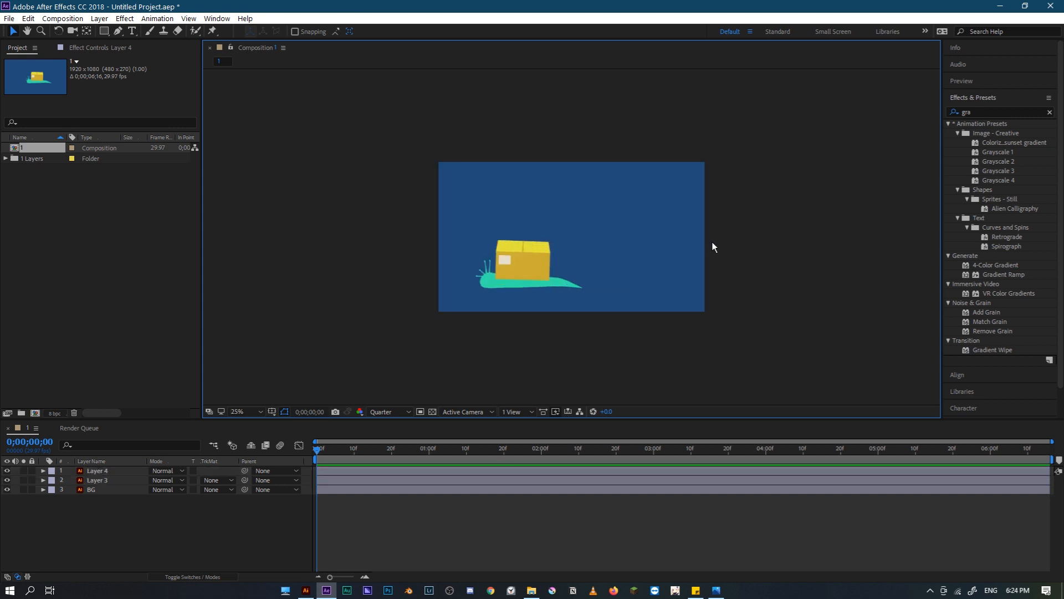
pyautogui.press('.')
pyautogui.click(492, 336)
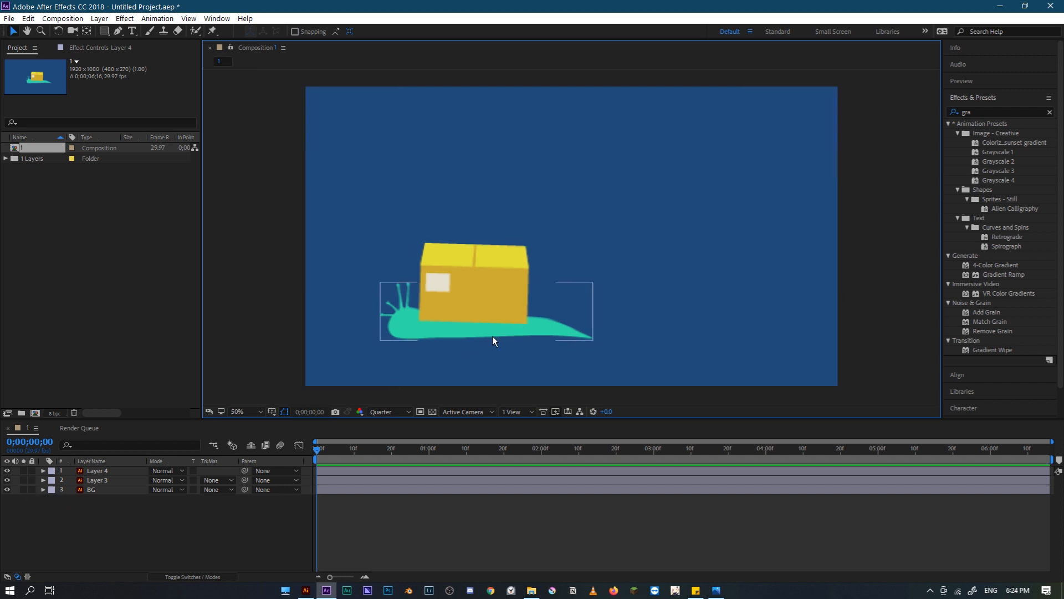
pyautogui.click(450, 314)
pyautogui.keyDown('shift'); pyautogui.click(410, 320); pyautogui.keyUp('shift')
pyautogui.moveTo(426, 305); pyautogui.dragTo(420, 303)
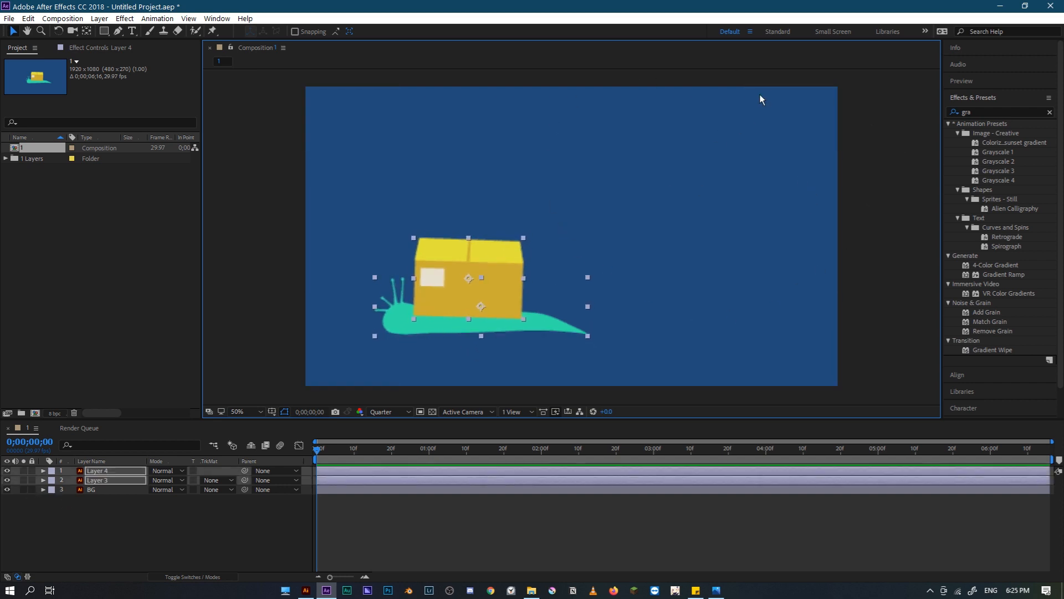
# Try a Turbulent Displace effect with an Amount of about 14 on the snail body (Layer 3), and delete it
pyautogui.click(990, 112)
pyautogui.write('g')
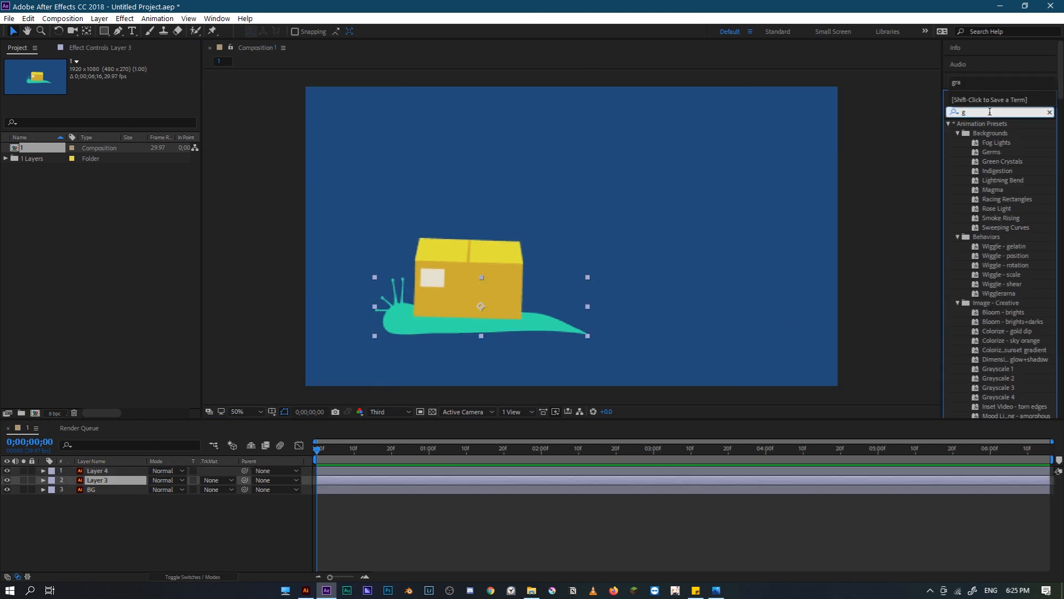
pyautogui.press('BackSpace')
pyautogui.write('tur')
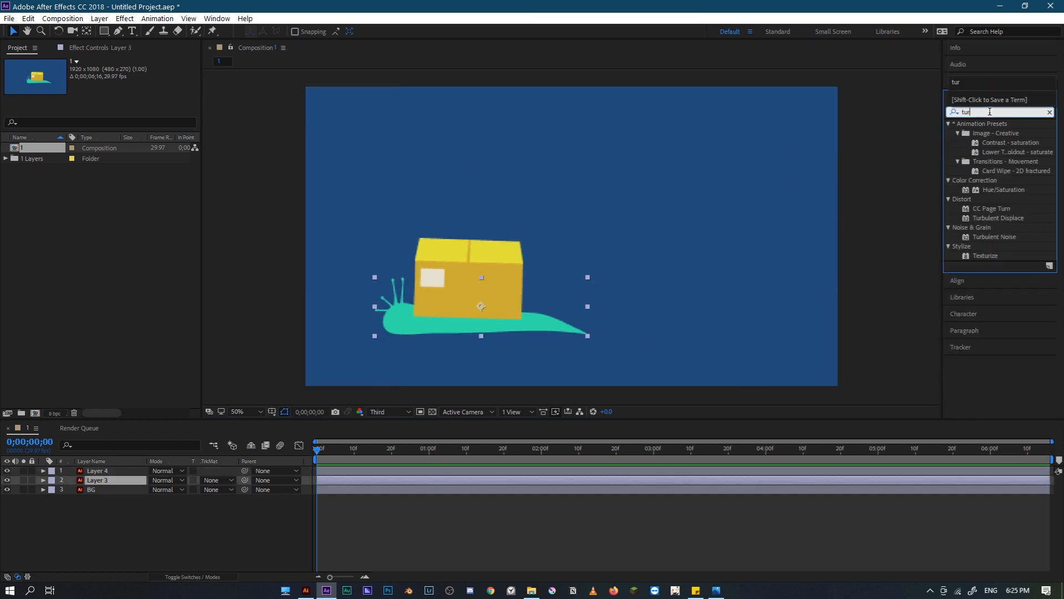
pyautogui.doubleClick(1003, 216)
pyautogui.moveTo(484, 305); pyautogui.dragTo(515, 317)
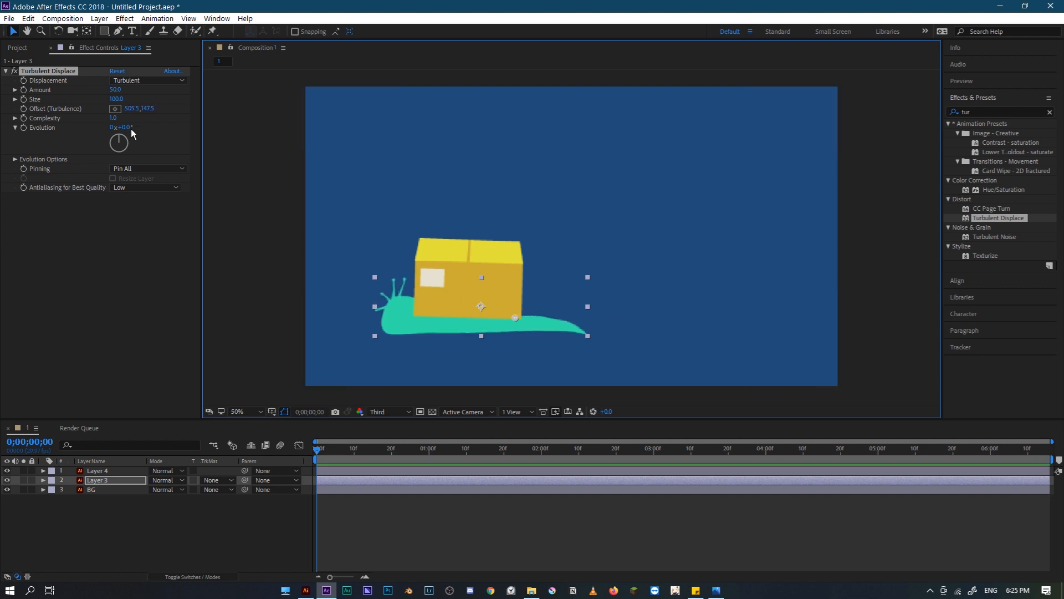
pyautogui.moveTo(117, 90); pyautogui.dragTo(108, 94)
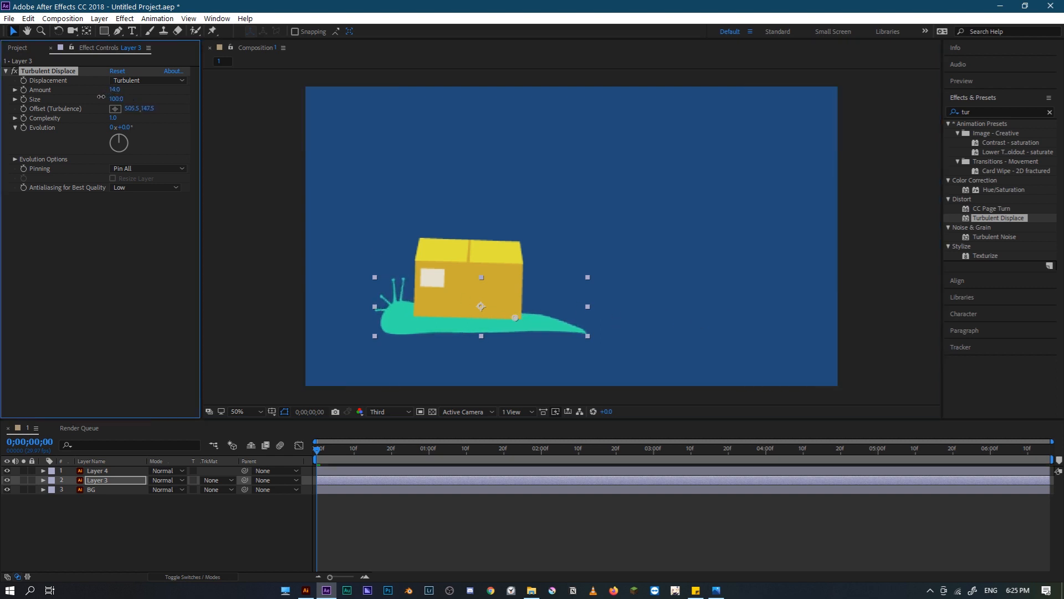
pyautogui.moveTo(515, 317); pyautogui.dragTo(450, 282)
pyautogui.press('Delete')
# Apply the Wave Warp effect to the snail body (Layer 3) and set its Wave Speed to 0
pyautogui.click(980, 110)
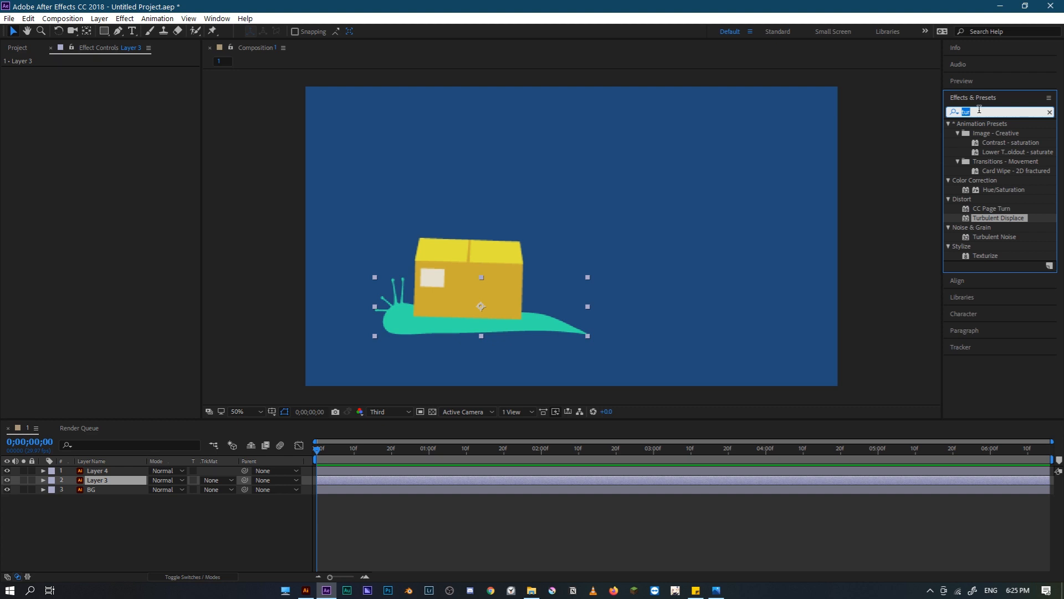
pyautogui.write('wav')
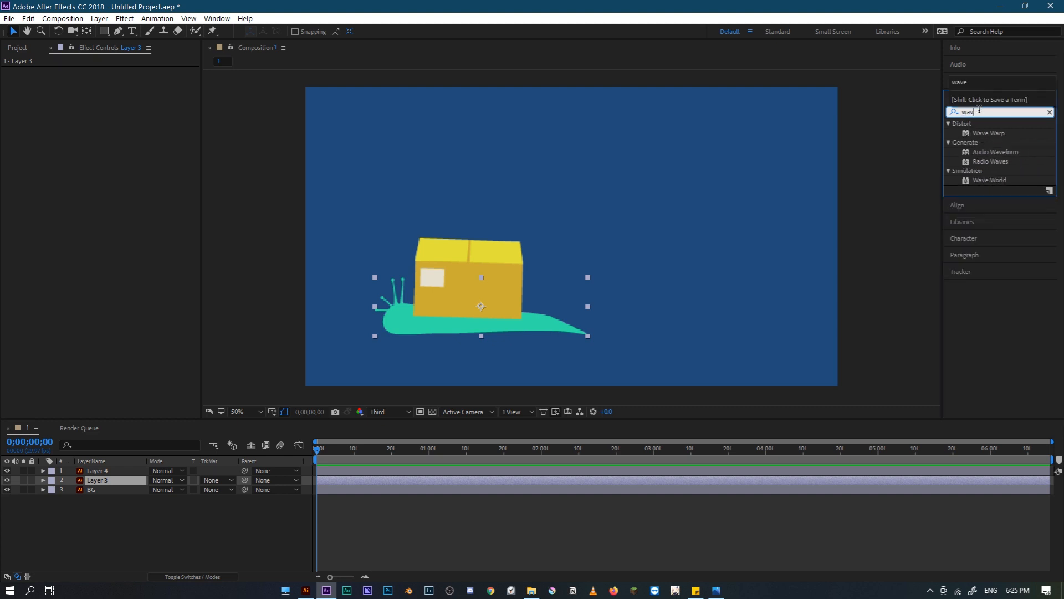
pyautogui.write('e')
pyautogui.doubleClick(995, 135)
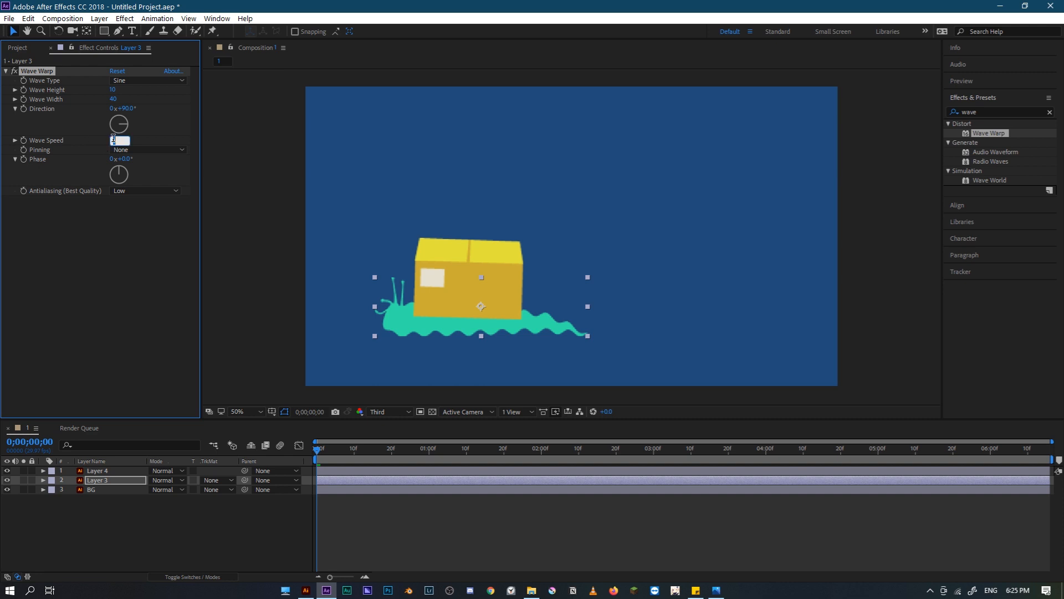
pyautogui.press('Return')
pyautogui.moveTo(318, 449); pyautogui.dragTo(332, 449)
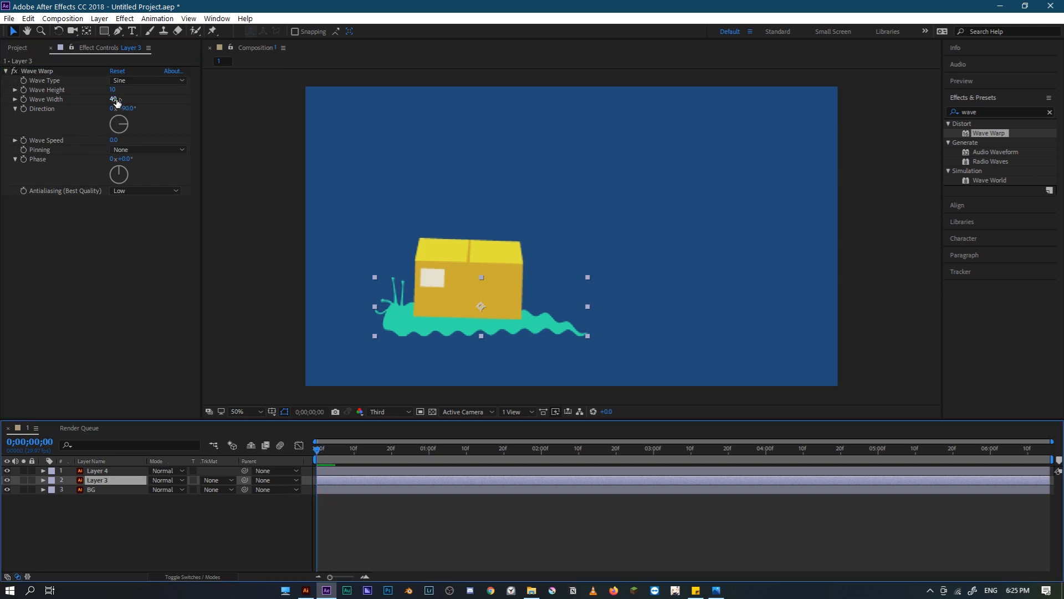
# Set Wave Warp's Wave Width to 124, Wave Height to 6 and Phase to -23°
pyautogui.moveTo(115, 99); pyautogui.dragTo(662, 168)
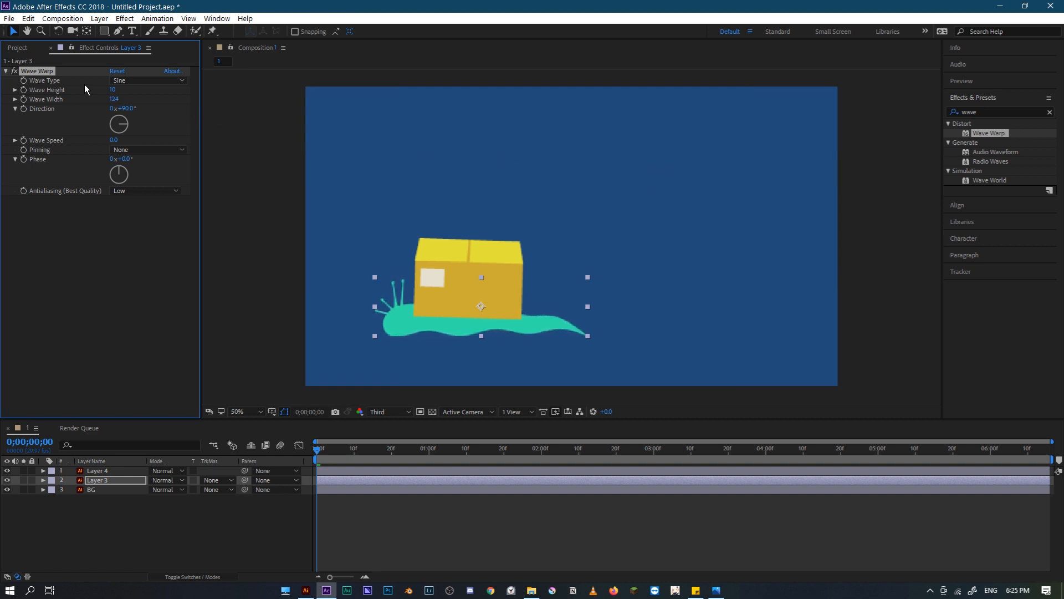
pyautogui.moveTo(113, 90); pyautogui.dragTo(118, 98)
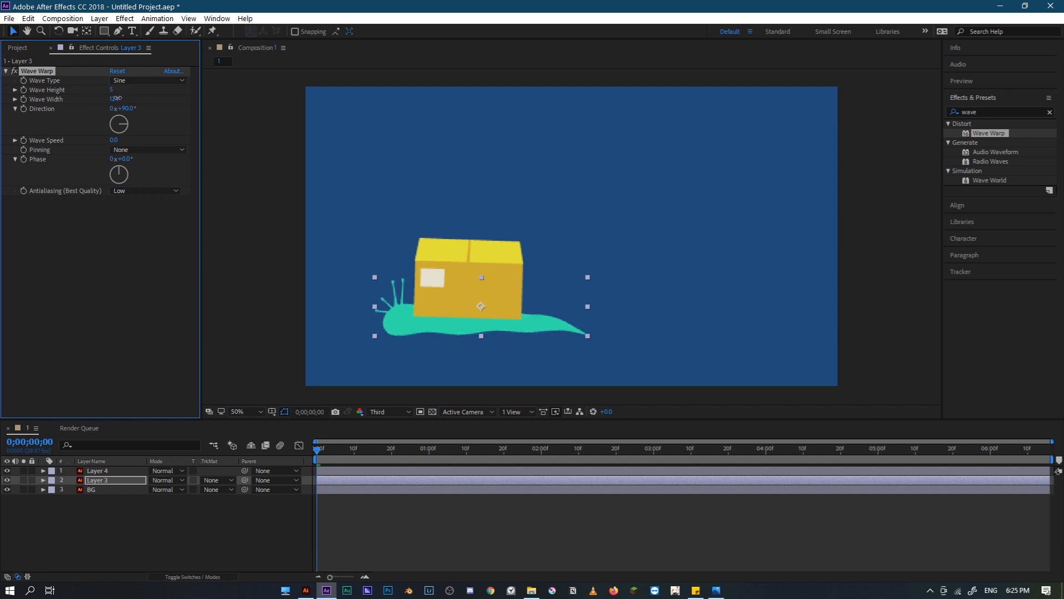
pyautogui.click(63, 209)
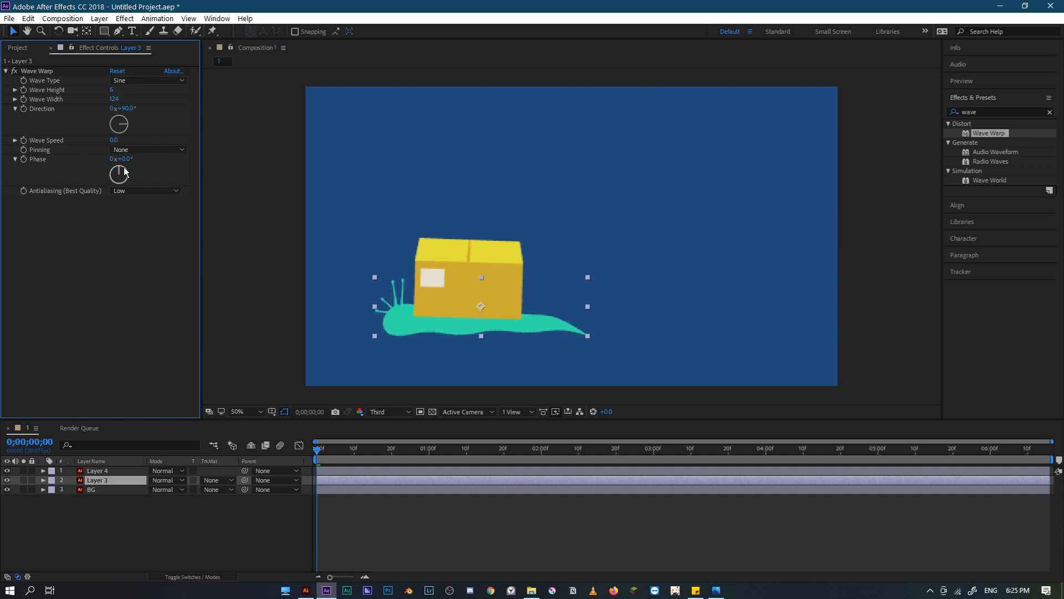
pyautogui.moveTo(123, 159)
pyautogui.mouseDown()
pyautogui.moveTo(777, 173)
pyautogui.moveTo(444, 175)
pyautogui.moveTo(120, 205)
pyautogui.moveTo(158, 208)
pyautogui.mouseUp()
pyautogui.press('p')
pyautogui.click(71, 490)
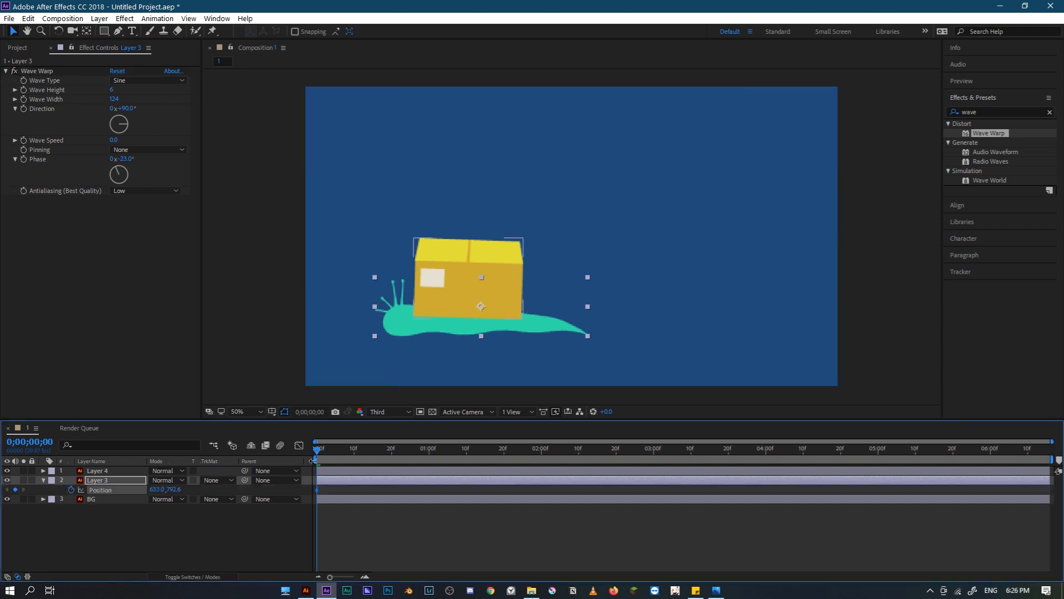
pyautogui.click(71, 490)
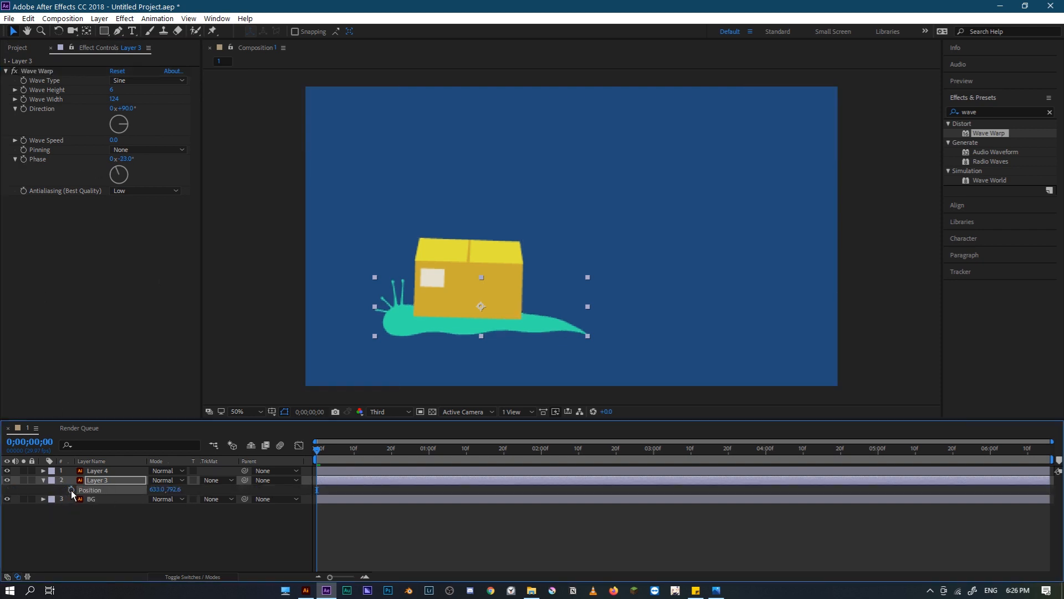
# Keyframe Wave Warp's Phase at the start, set it to -2x-91.0° at 0;00;03;15, and preview the animation
pyautogui.click(23, 161)
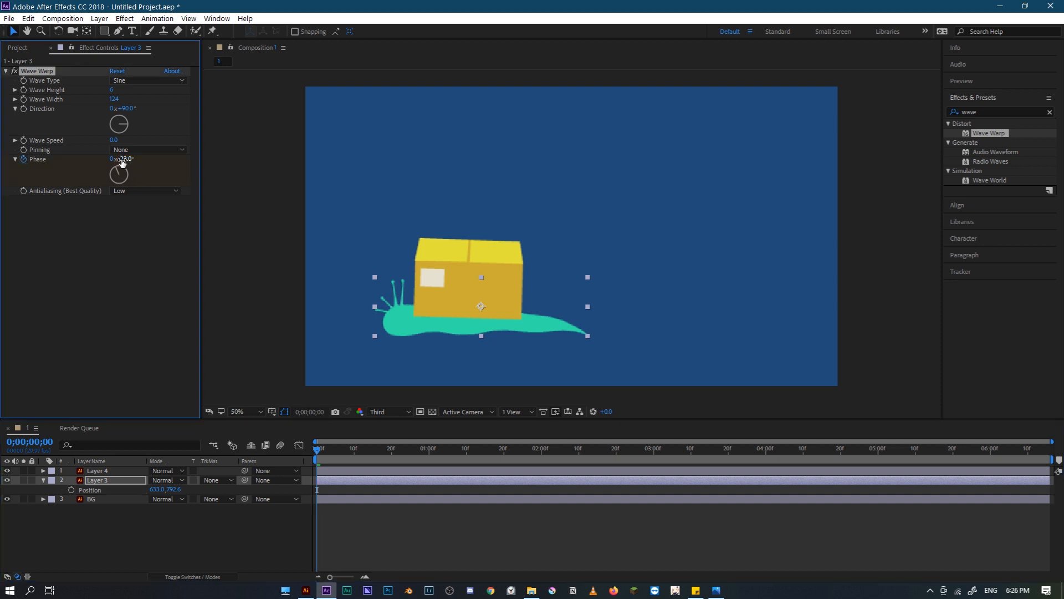
pyautogui.moveTo(451, 454); pyautogui.dragTo(646, 467)
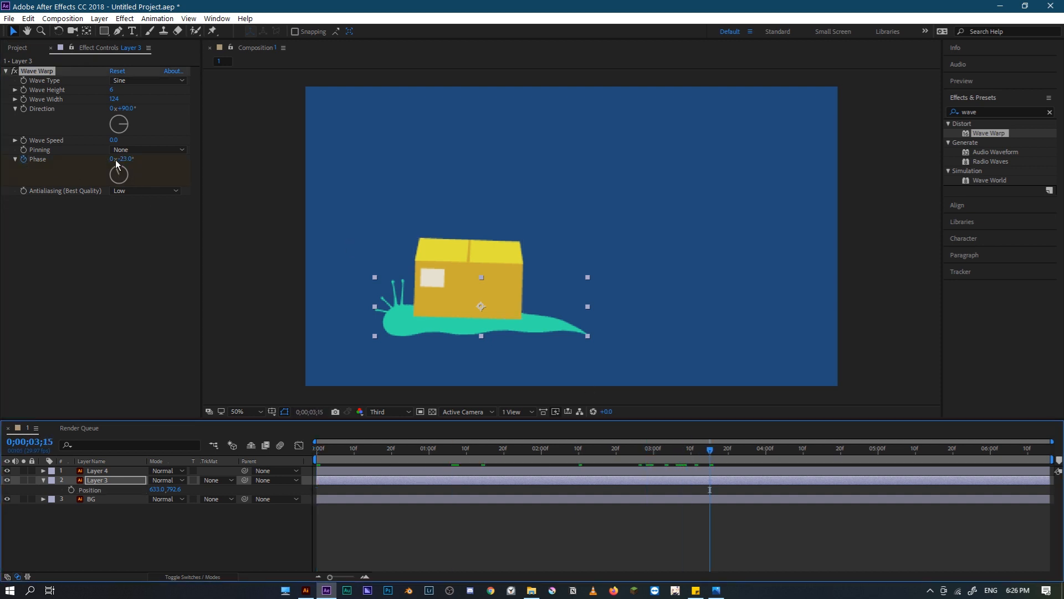
pyautogui.moveTo(126, 157); pyautogui.dragTo(2, 158)
pyautogui.moveTo(128, 161); pyautogui.dragTo(2, 161)
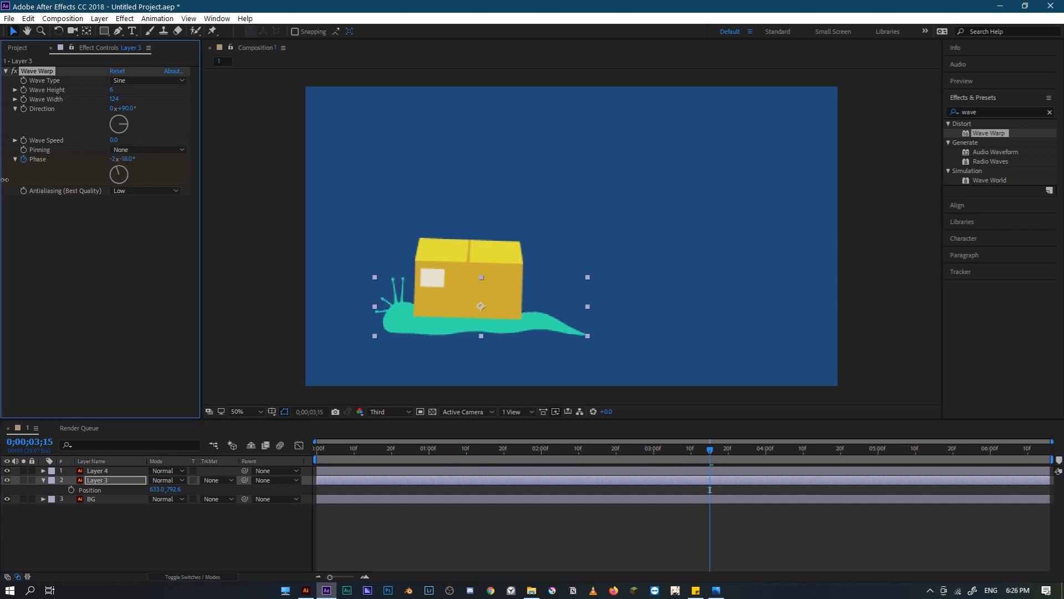
pyautogui.moveTo(376, 454); pyautogui.dragTo(91, 455)
pyautogui.press('space')
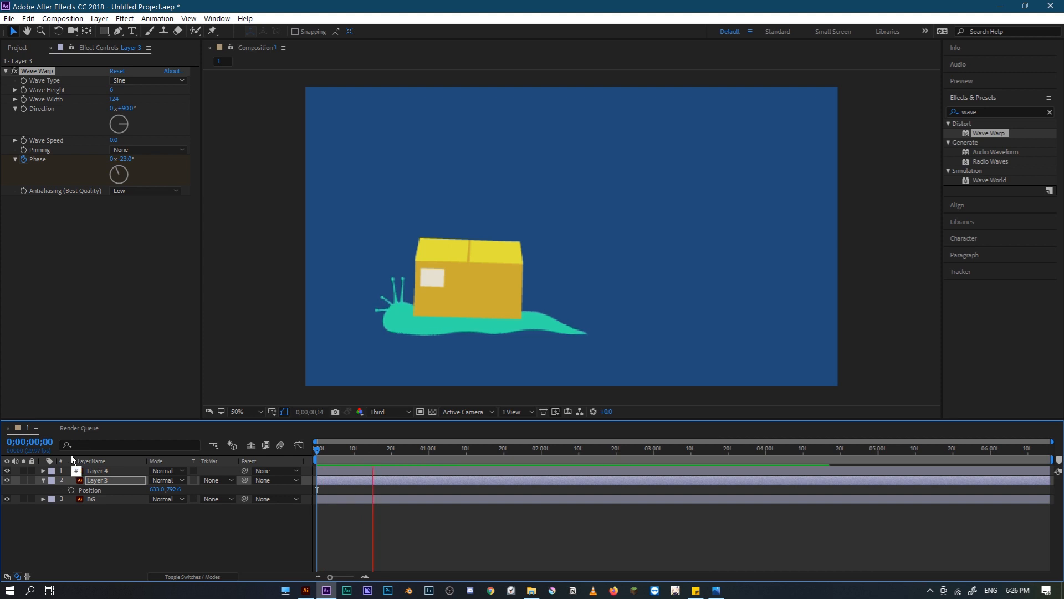
pyautogui.press('space')
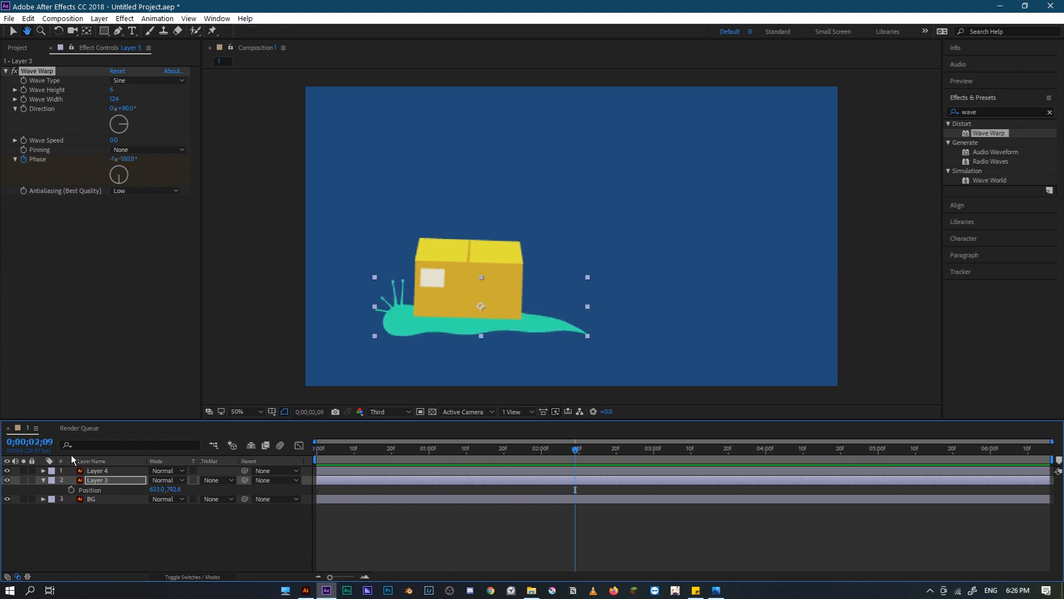
# Move Layer 3's second Phase keyframe to the end of the composition and preview the slower wave
pyautogui.press('u')
pyautogui.moveTo(713, 500); pyautogui.dragTo(1051, 506)
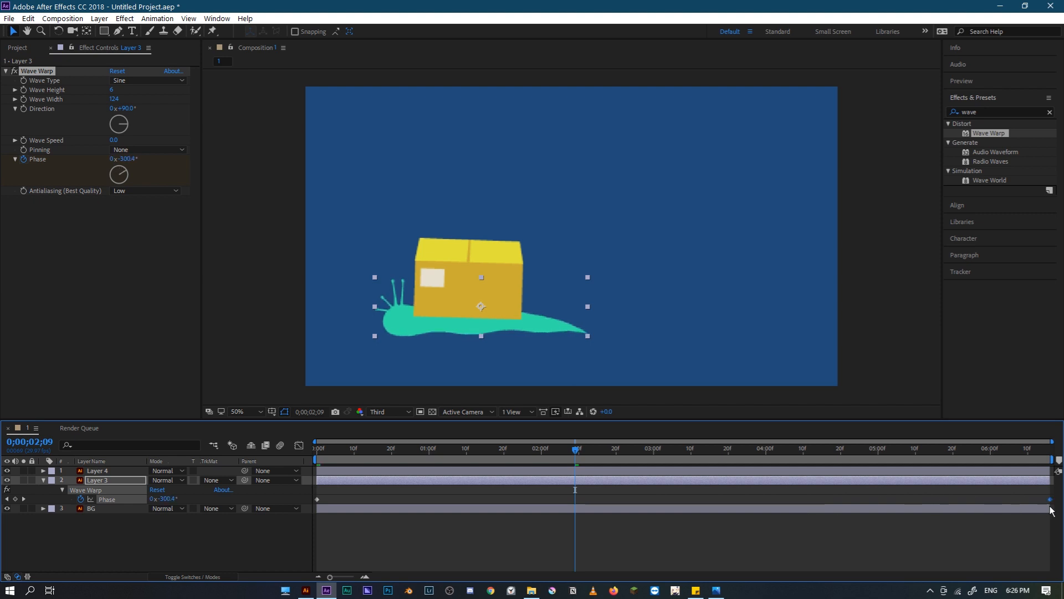
pyautogui.press('space')
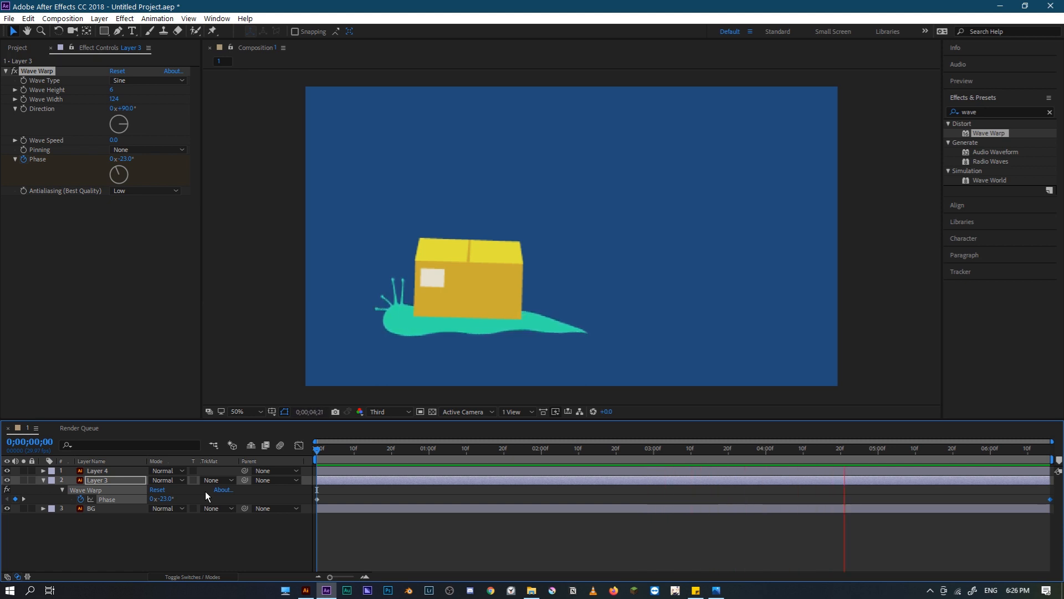
# Add a null object to the composition
pyautogui.keyDown('shift'); pyautogui.click(111, 472); pyautogui.keyUp('shift')
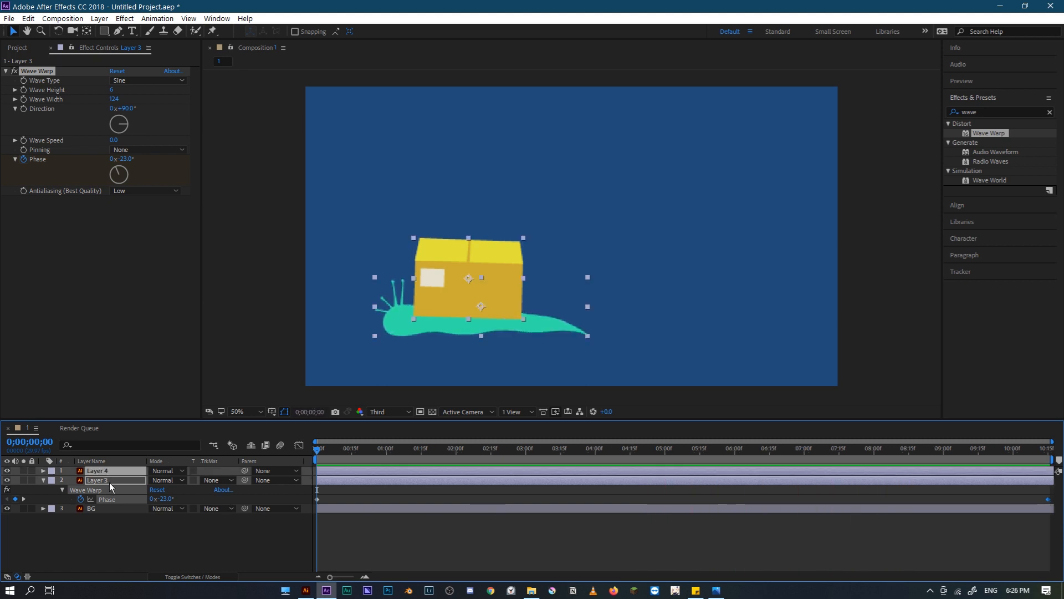
pyautogui.rightClick(154, 554)
pyautogui.moveTo(266, 433)
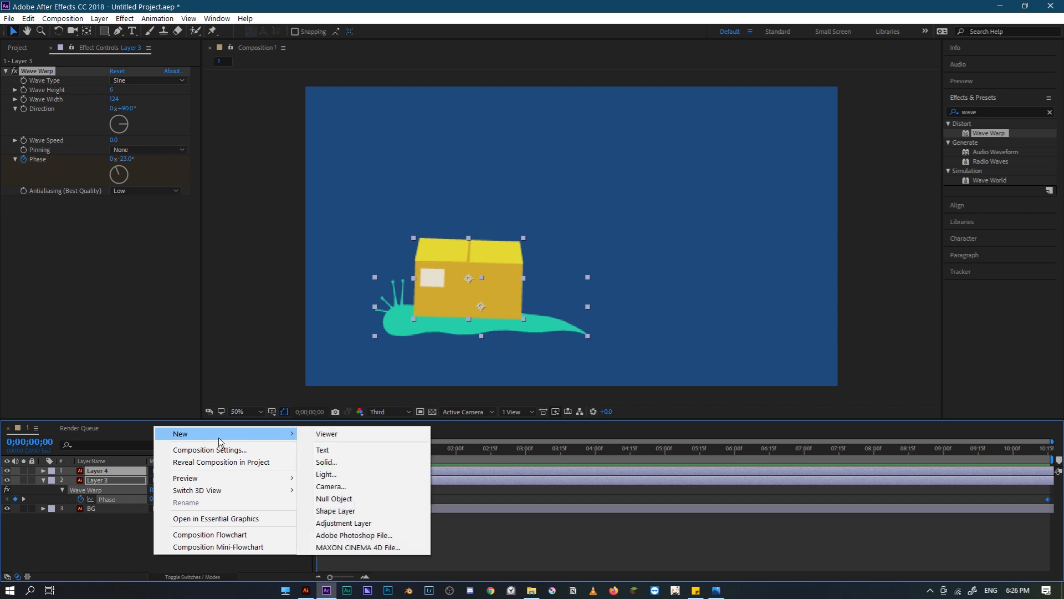
pyautogui.click(339, 498)
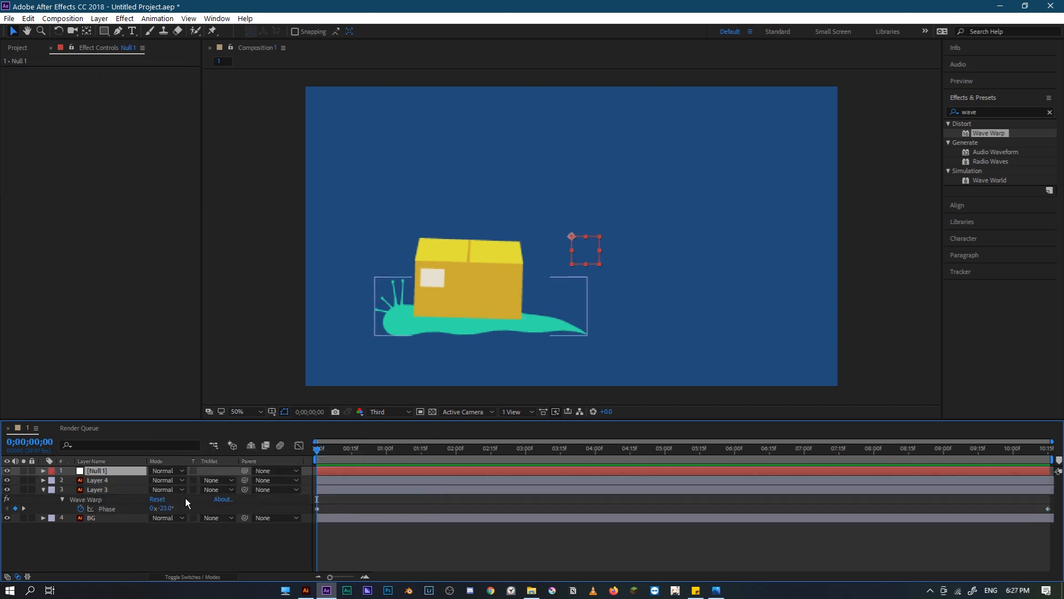
# Parent Layer 4 and Layer 3 to Null 1
pyautogui.click(110, 482)
pyautogui.keyDown('shift'); pyautogui.click(110, 488); pyautogui.keyUp('shift')
pyautogui.moveTo(244, 480); pyautogui.dragTo(218, 470)
pyautogui.press('F2')
# Keyframe the null's Position at the start and move it horizontally to 860, 540 at 0;00;10;15
pyautogui.click(100, 471)
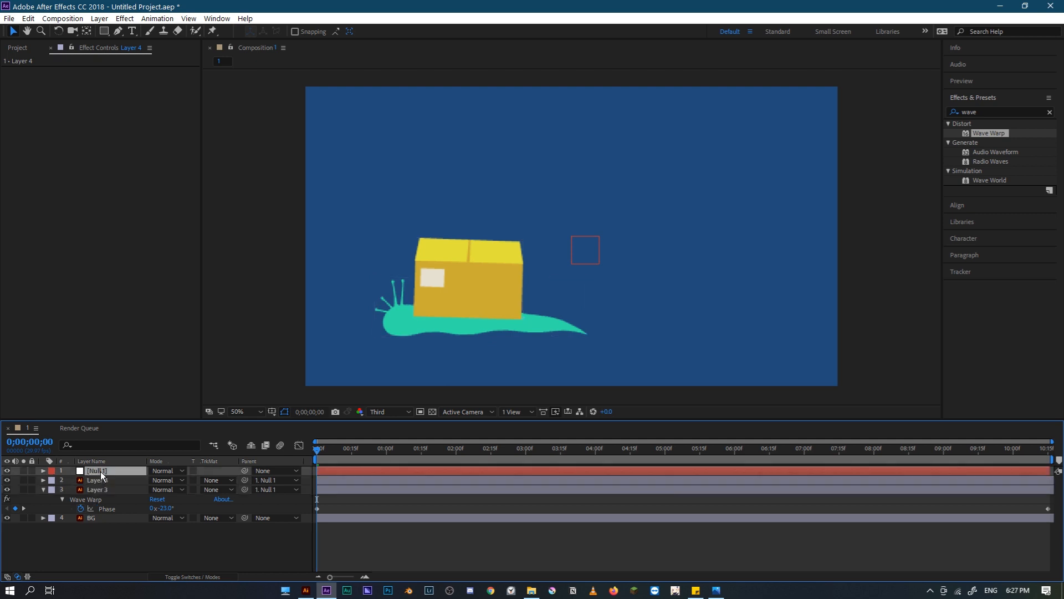
pyautogui.press('p')
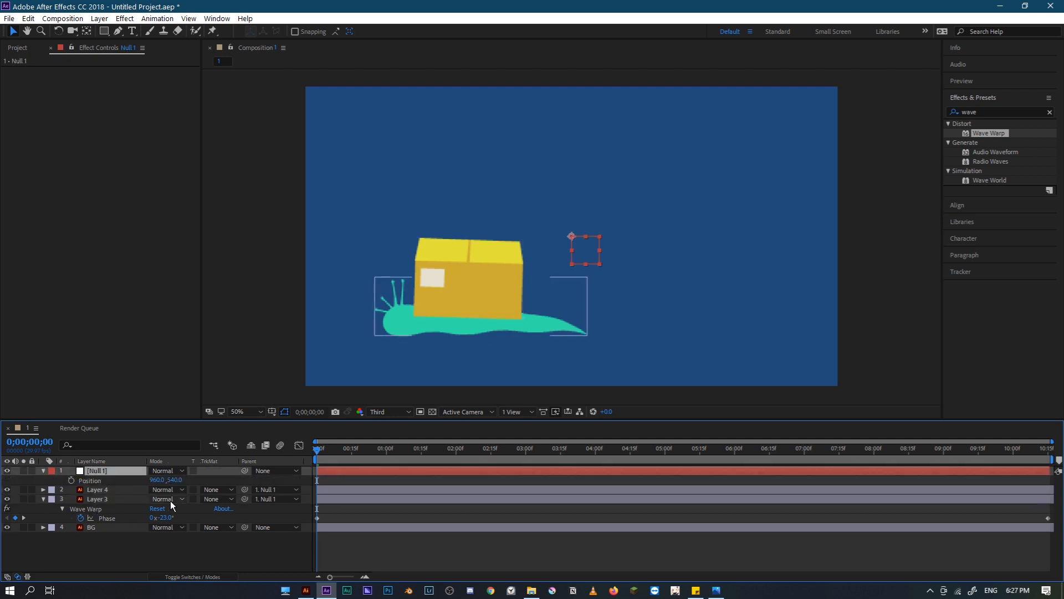
pyautogui.click(70, 480)
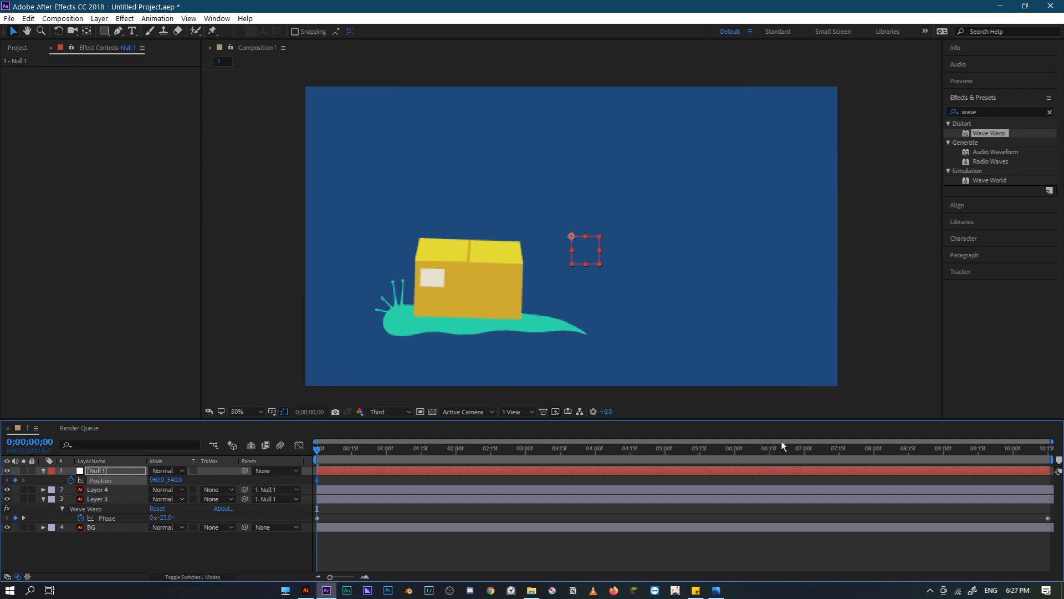
pyautogui.moveTo(818, 453); pyautogui.dragTo(1049, 454)
pyautogui.click(571, 237)
pyautogui.moveTo(572, 238); pyautogui.dragTo(544, 243)
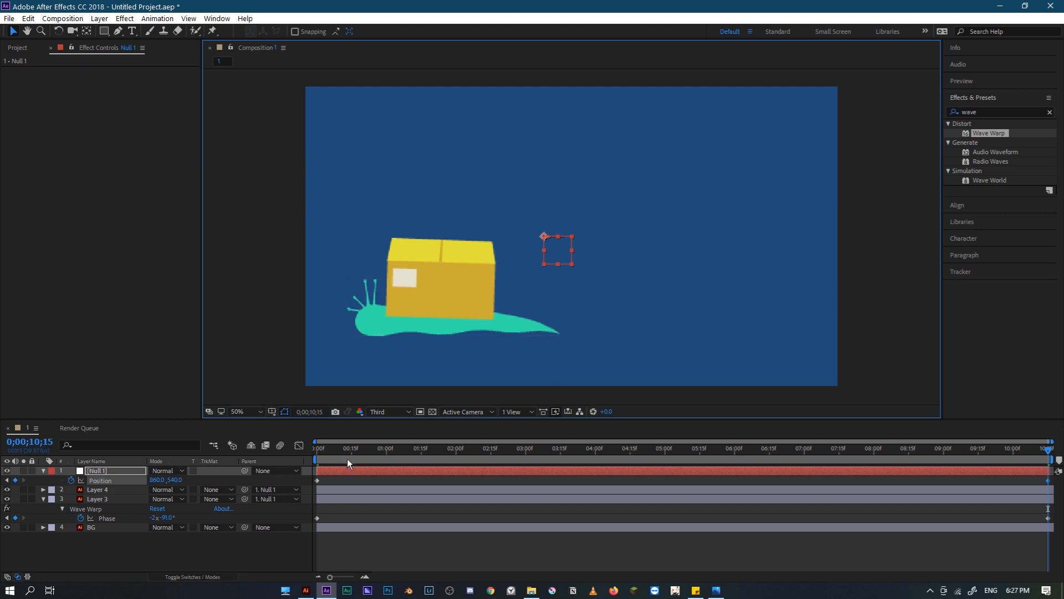
# Preview the snail's horizontal movement from the start of the composition
pyautogui.press('Home')
pyautogui.press('space')
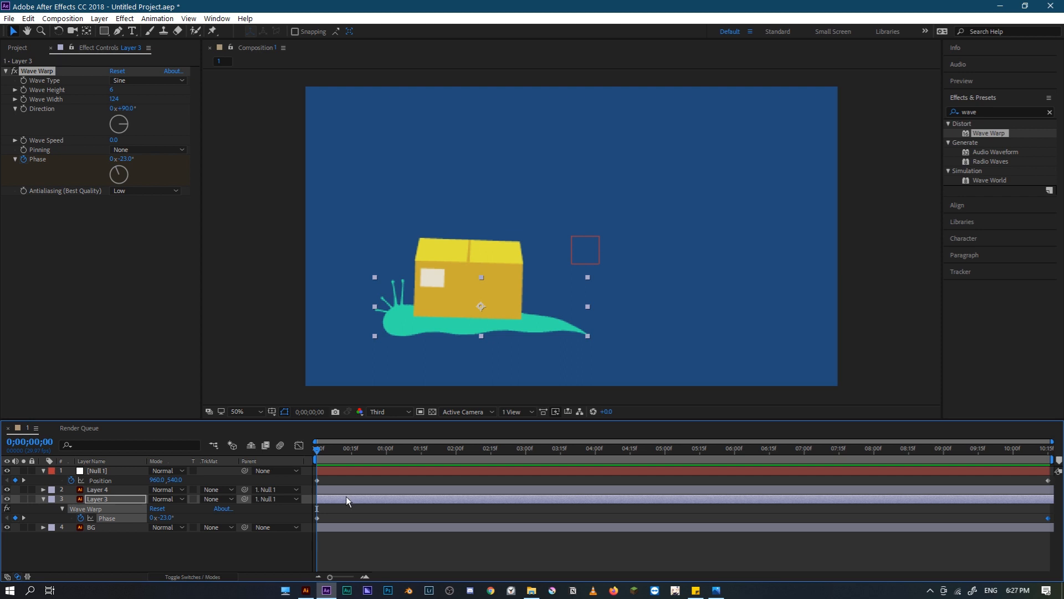
# Keyframe Layer 4's Rotation at the start, set it to -6° at 0;00;10;15, and preview the tilting box
pyautogui.click(345, 493)
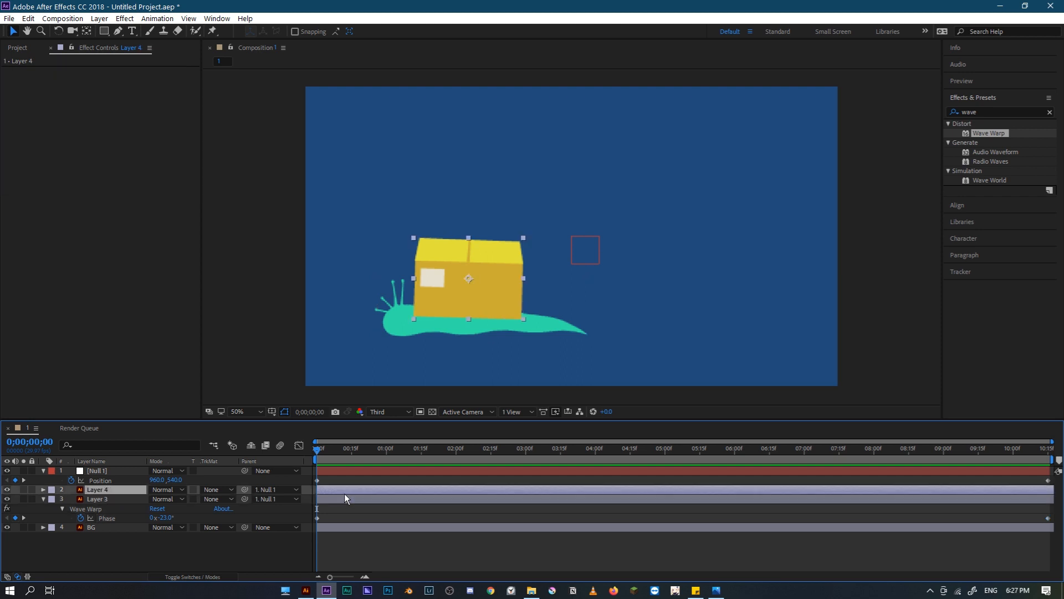
pyautogui.press('r')
pyautogui.click(70, 499)
pyautogui.moveTo(358, 451); pyautogui.dragTo(1049, 478)
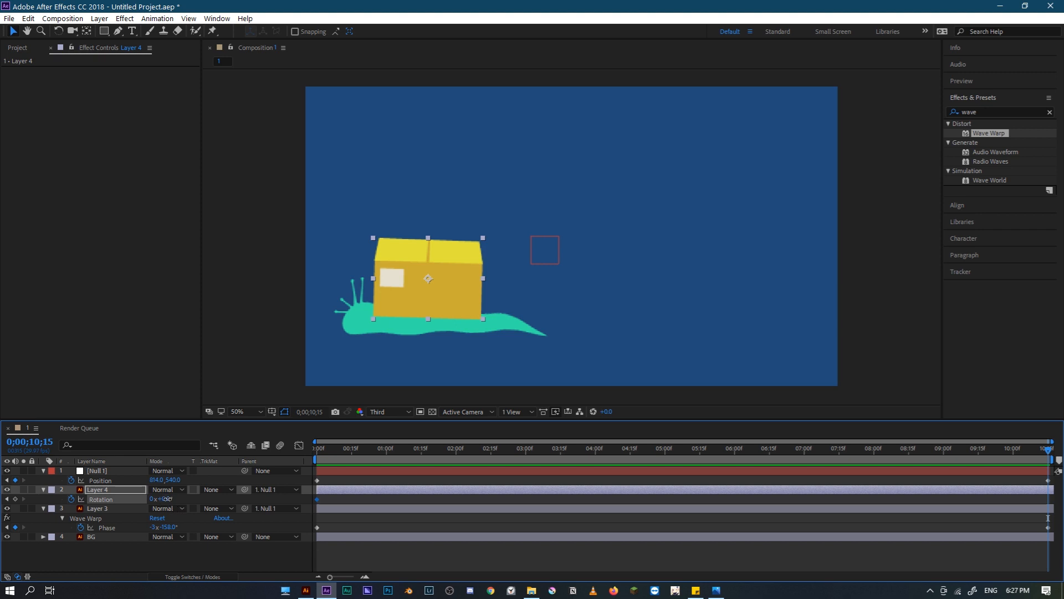
pyautogui.moveTo(166, 498); pyautogui.dragTo(164, 499)
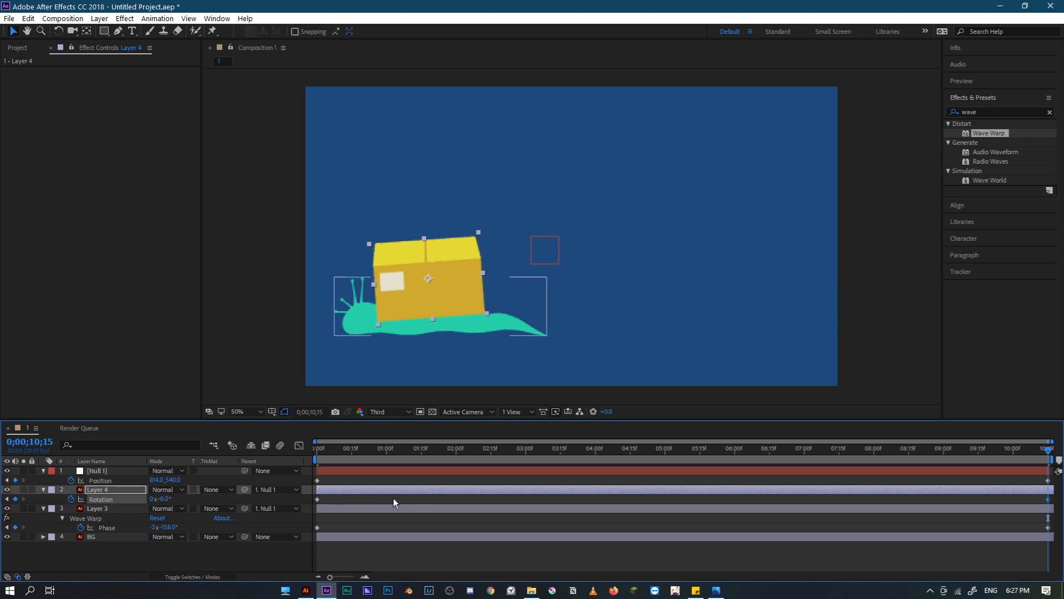
pyautogui.press('space')
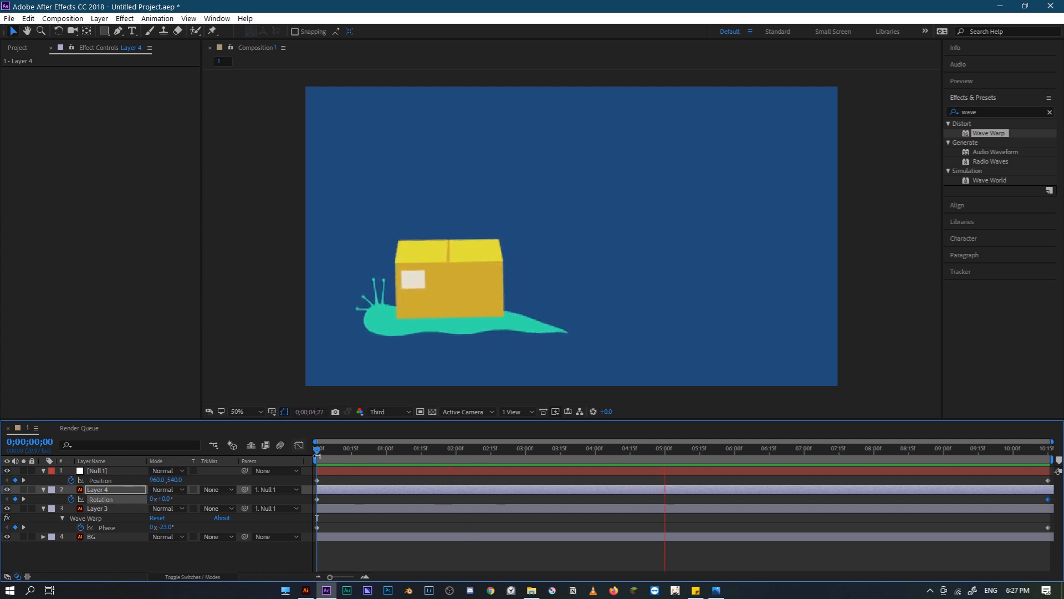
pyautogui.press('space')
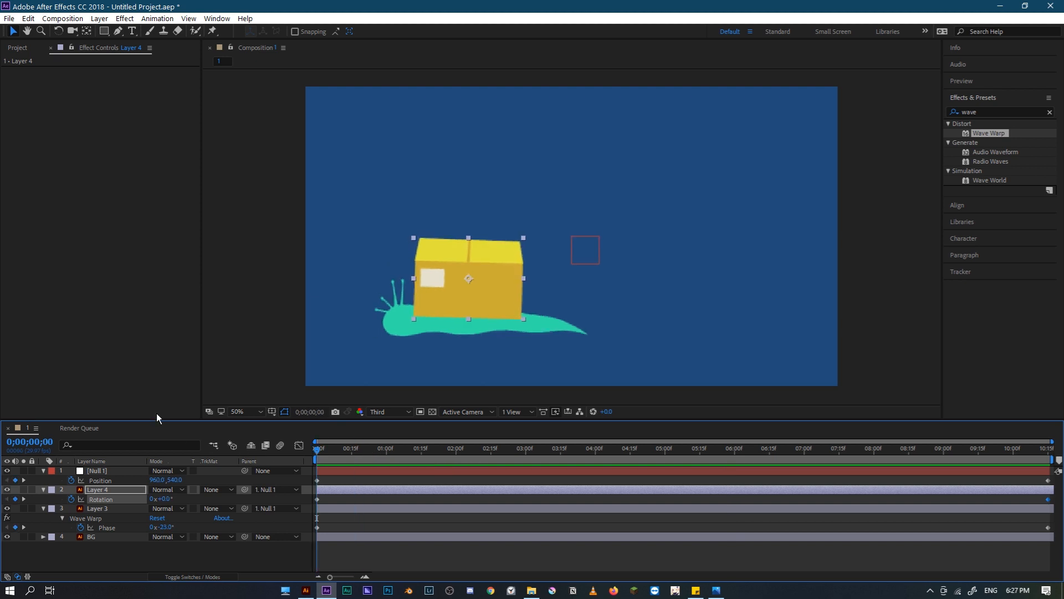
# Create a 1920 x 1080 solid in dark blue 15275B and place it beneath Layer 3, above BG
pyautogui.click(105, 18)
pyautogui.moveTo(111, 28)
pyautogui.click(322, 41)
pyautogui.click(550, 363)
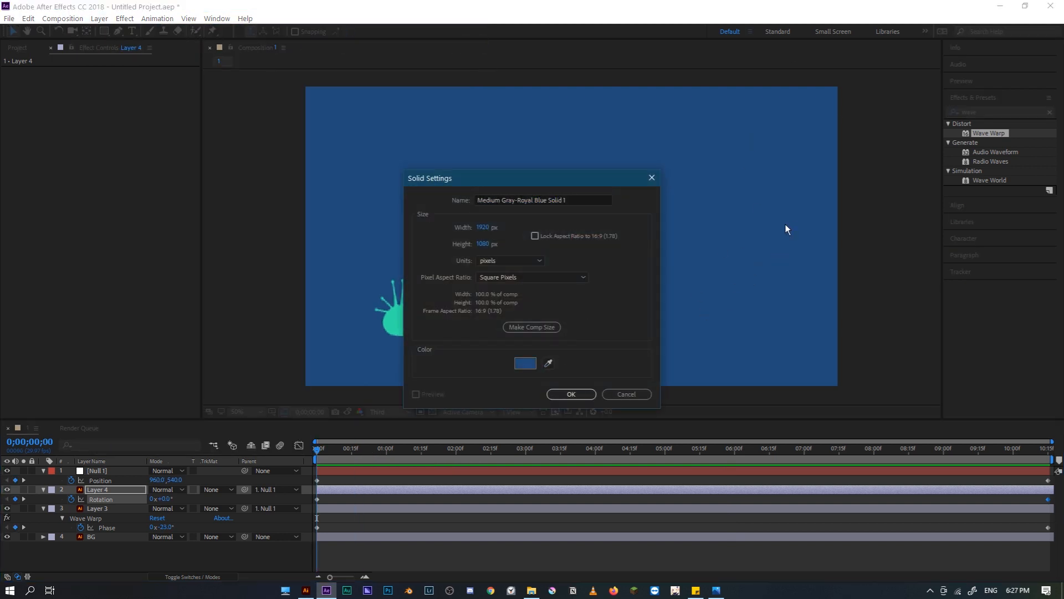
pyautogui.click(524, 364)
pyautogui.click(509, 317)
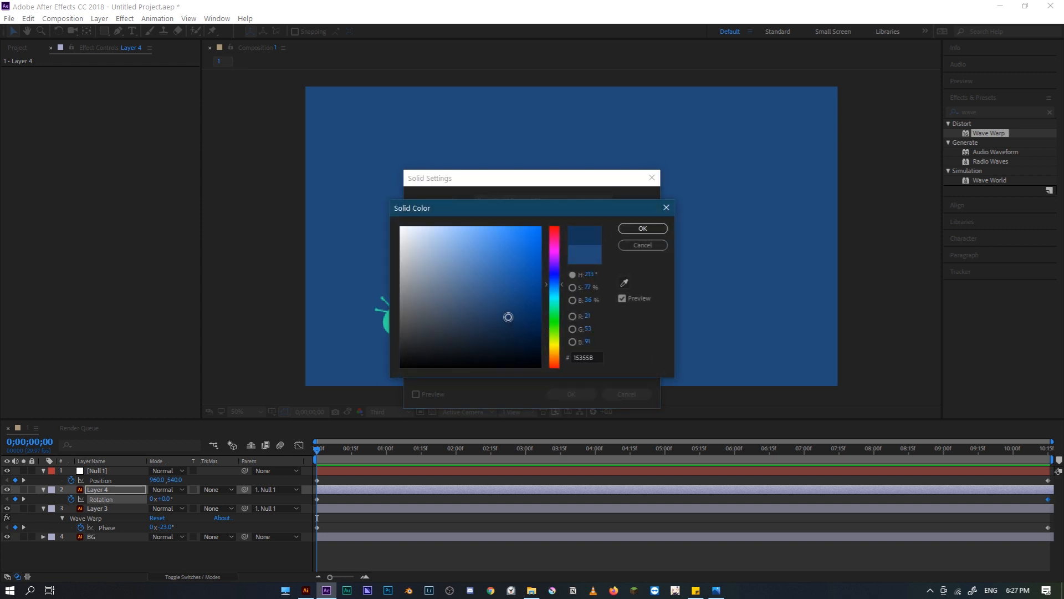
pyautogui.click(551, 280)
pyautogui.click(643, 228)
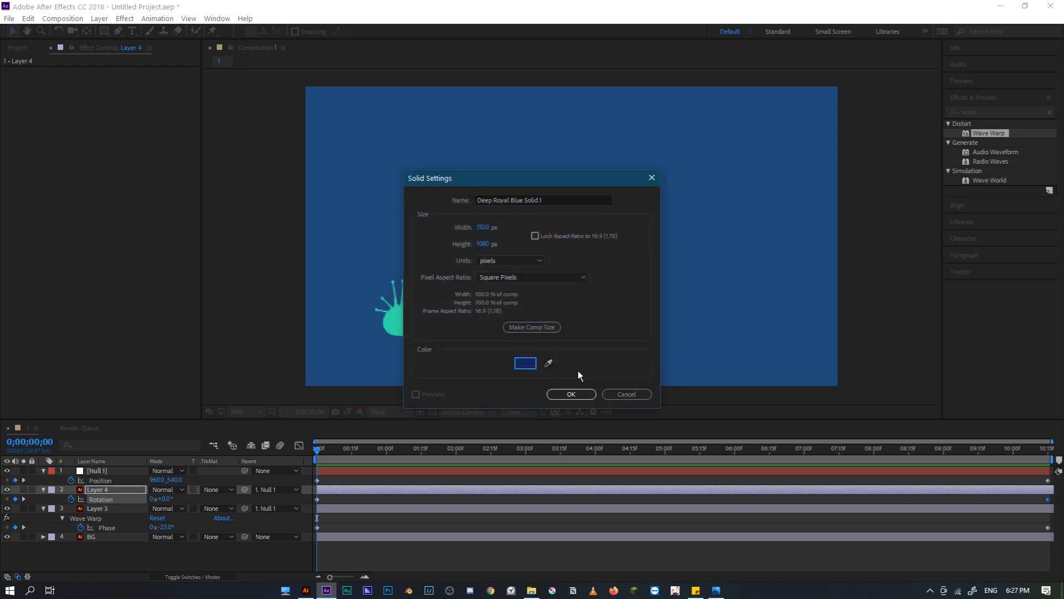
pyautogui.click(571, 394)
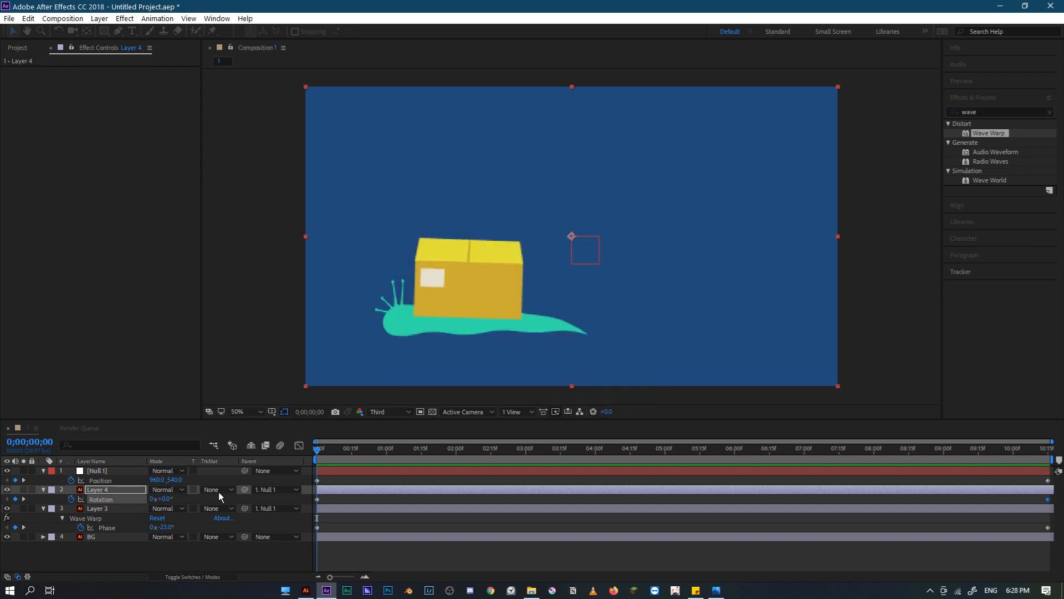
pyautogui.moveTo(128, 491); pyautogui.dragTo(122, 532)
# Draw a closed curved Pen mask on the dark blue solid, forming a long trail from under the snail past the frame's right edge, and preview
pyautogui.click(119, 30)
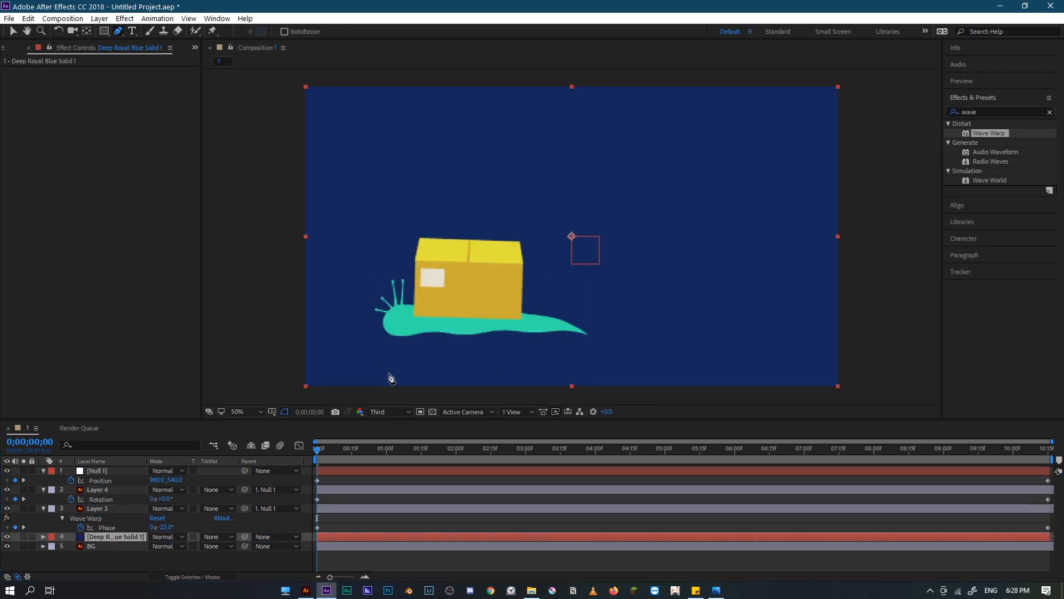
pyautogui.click(397, 324)
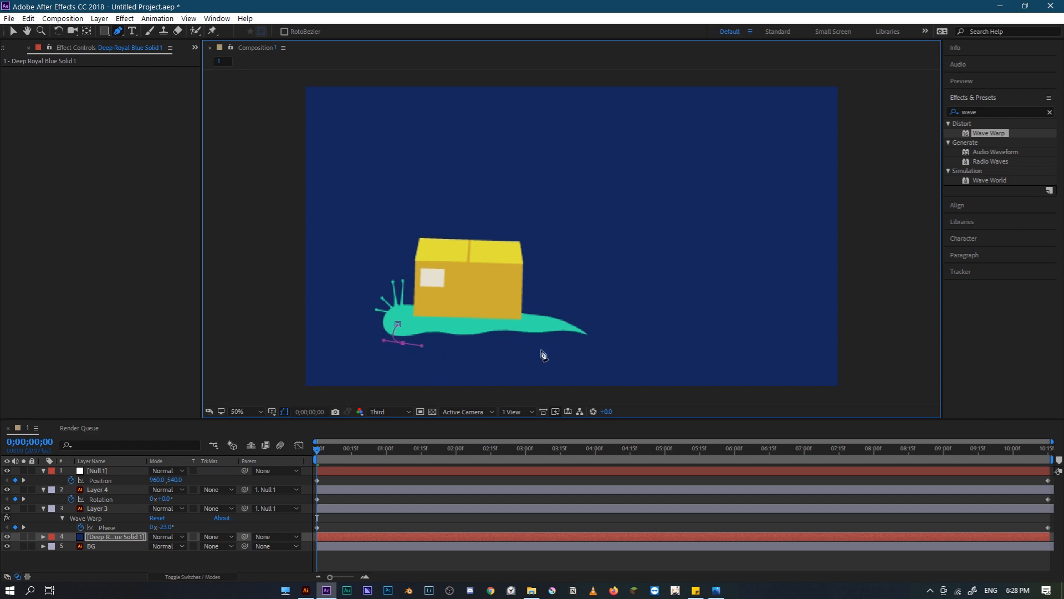
pyautogui.moveTo(543, 351); pyautogui.dragTo(594, 350)
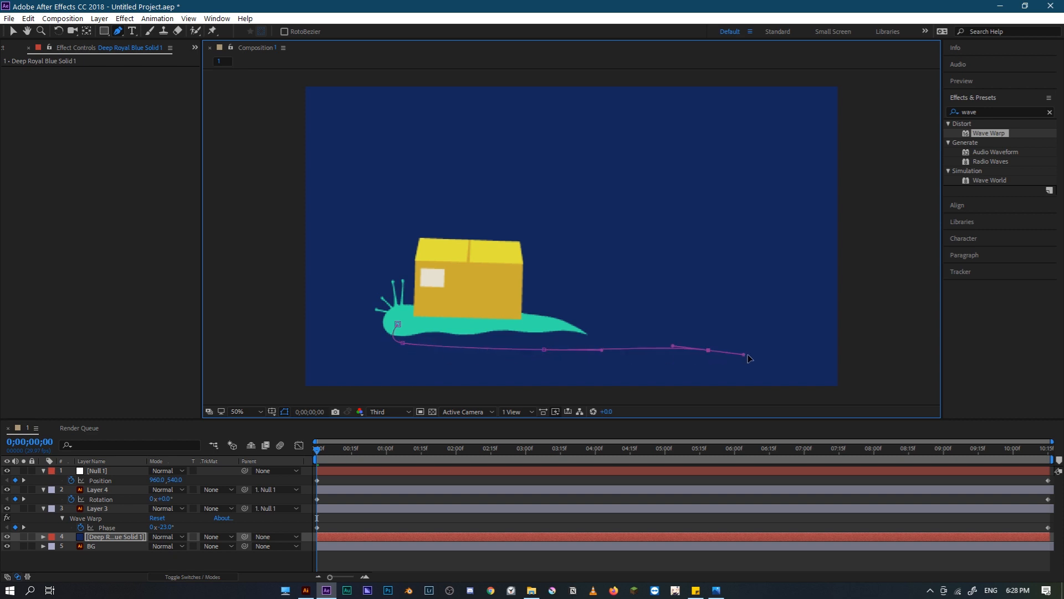
pyautogui.moveTo(765, 352); pyautogui.dragTo(771, 352)
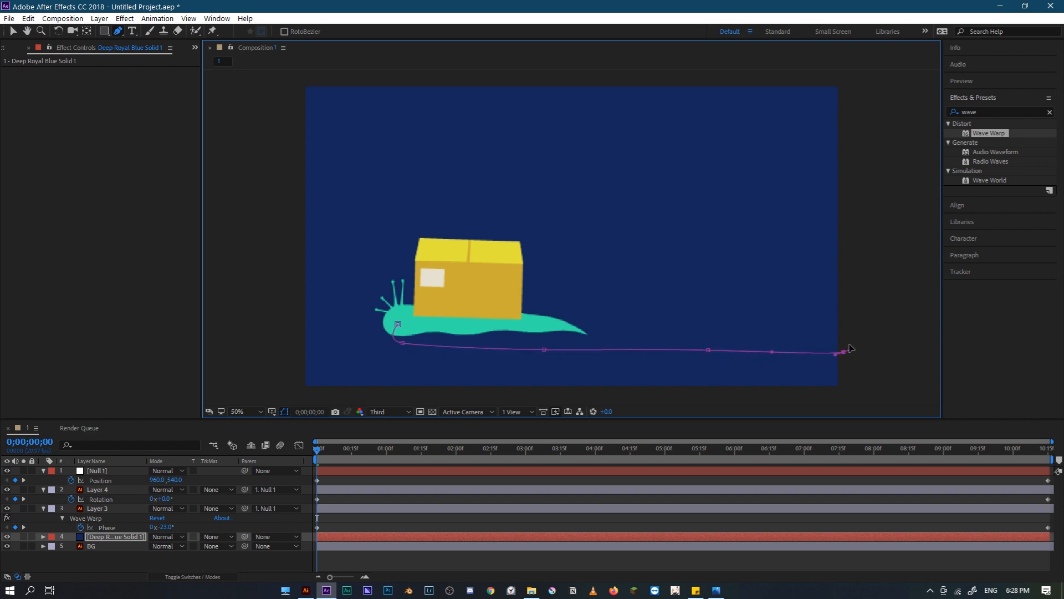
pyautogui.moveTo(664, 335); pyautogui.dragTo(631, 337)
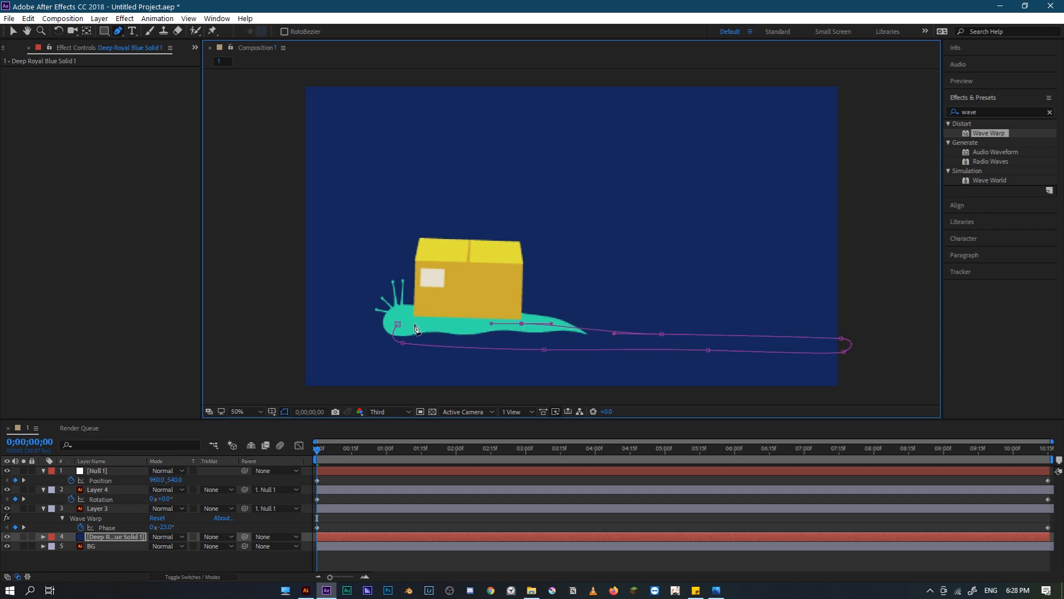
pyautogui.click(398, 325)
pyautogui.click(13, 30)
pyautogui.click(877, 284)
pyautogui.press('space')
pyautogui.press('space')
# Set a Mask Path keyframe for the solid's trail mask at the start of the composition
pyautogui.click(323, 509)
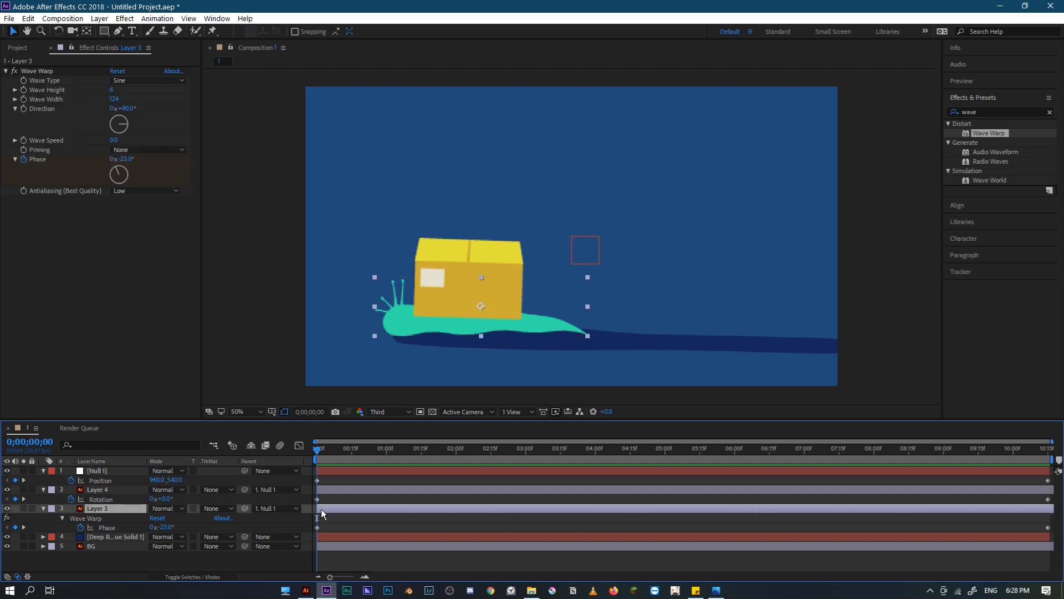
pyautogui.click(129, 534)
pyautogui.press('m')
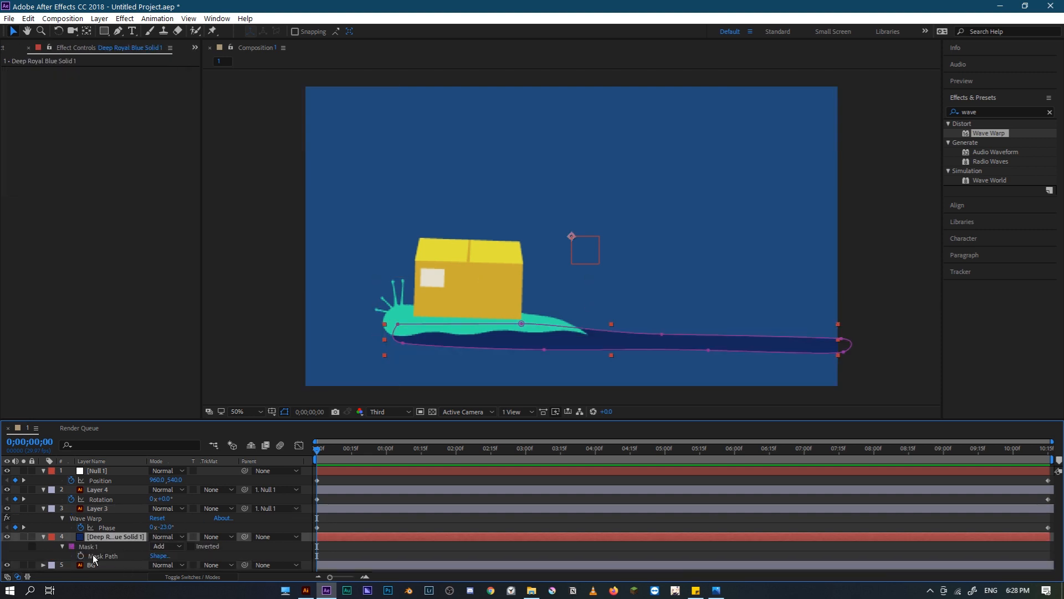
pyautogui.click(80, 556)
pyautogui.moveTo(557, 464); pyautogui.dragTo(265, 489)
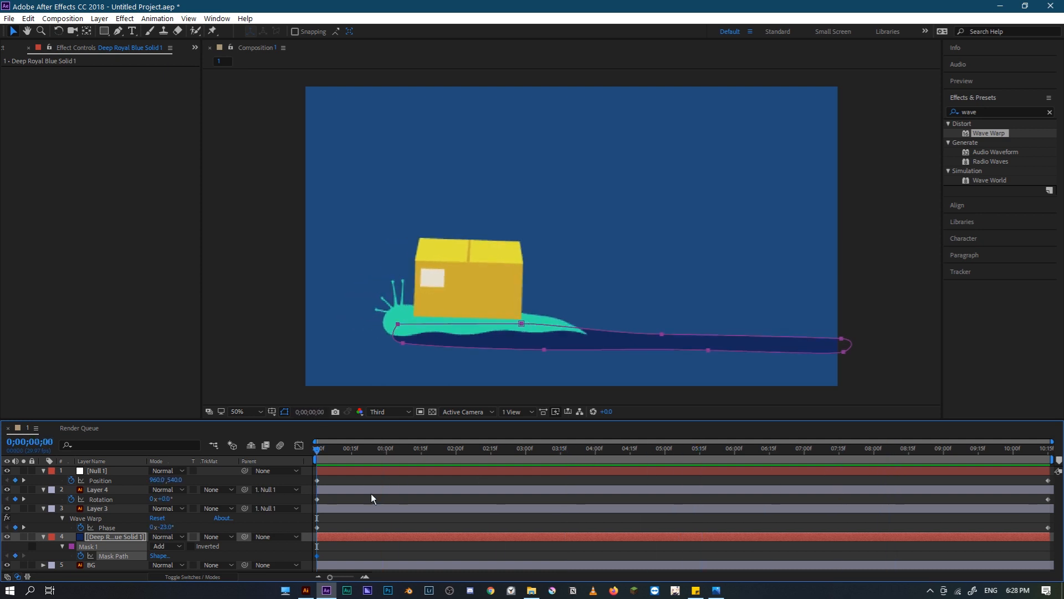
# Stretch the trail mask's front end leftward to reach under the snail's head at 0;00;10;15, and preview from the start
pyautogui.press('End')
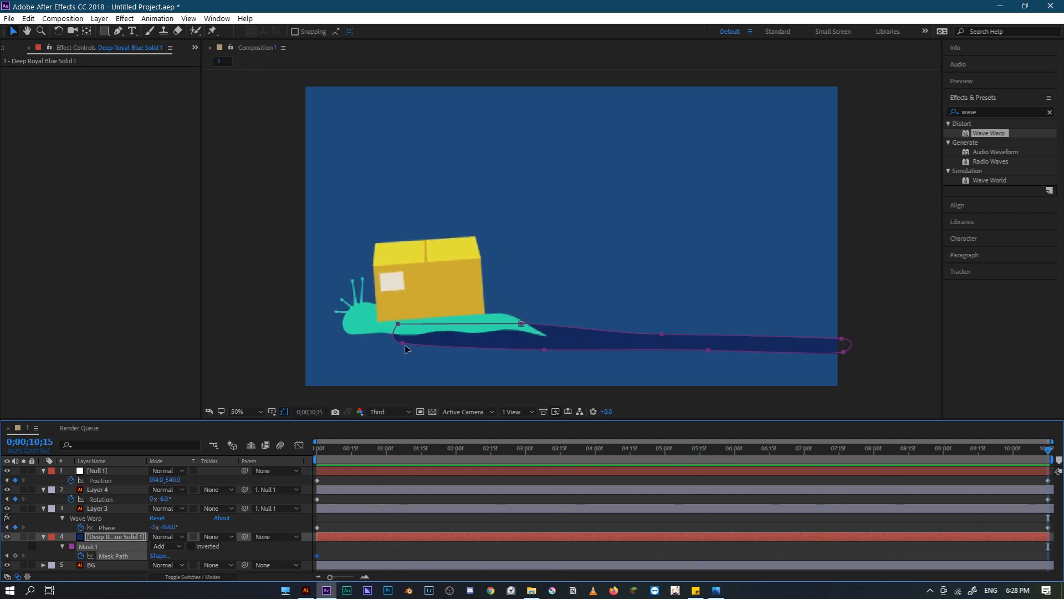
pyautogui.doubleClick(403, 344)
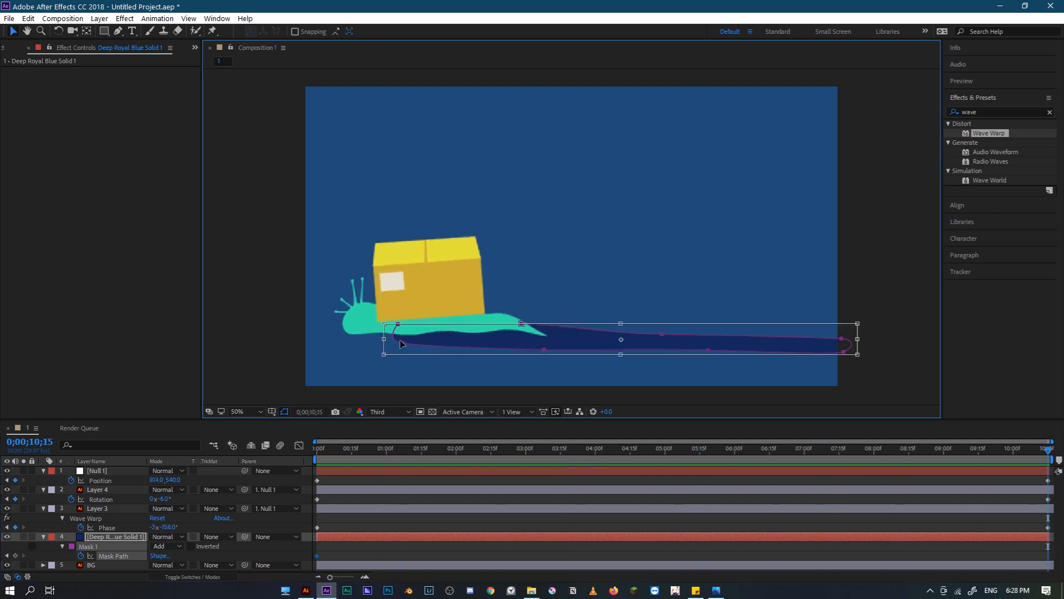
pyautogui.moveTo(384, 338); pyautogui.dragTo(345, 348)
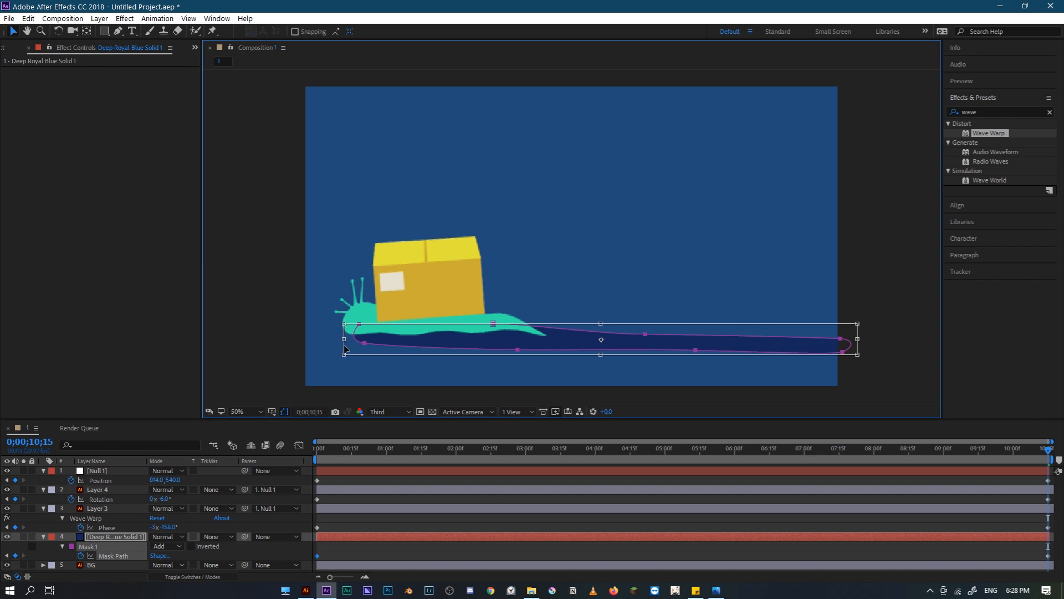
pyautogui.press('Return')
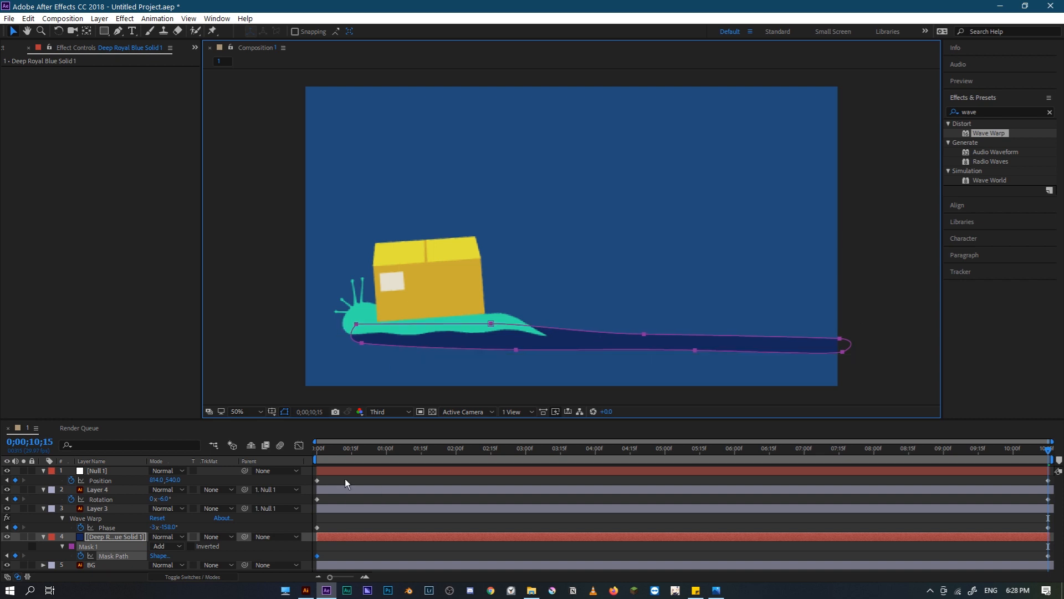
pyautogui.moveTo(338, 453); pyautogui.dragTo(309, 444)
pyautogui.click(269, 298)
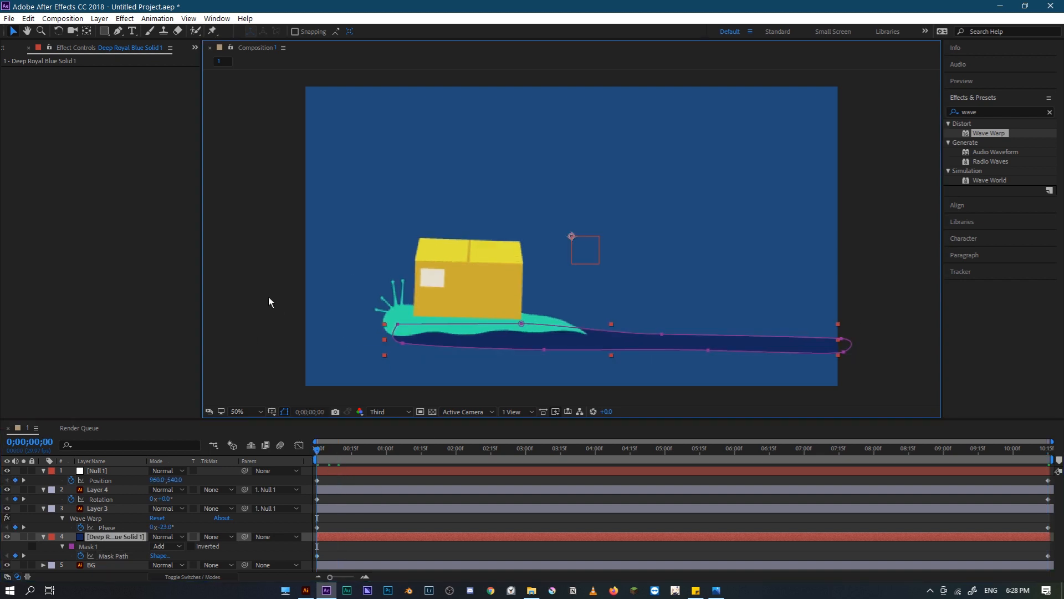
pyautogui.press('space')
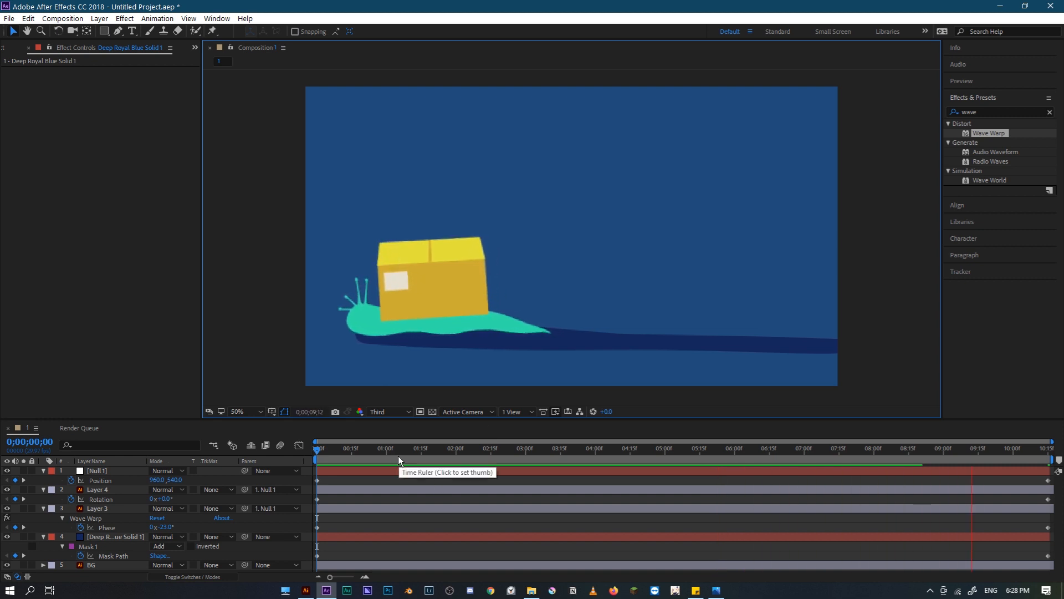
pyautogui.moveTo(397, 456); pyautogui.dragTo(304, 451)
# Import 2.ai from the Project 4 folder in File Explorer as a composition with Layer Size footage dimensions
pyautogui.click(5, 48)
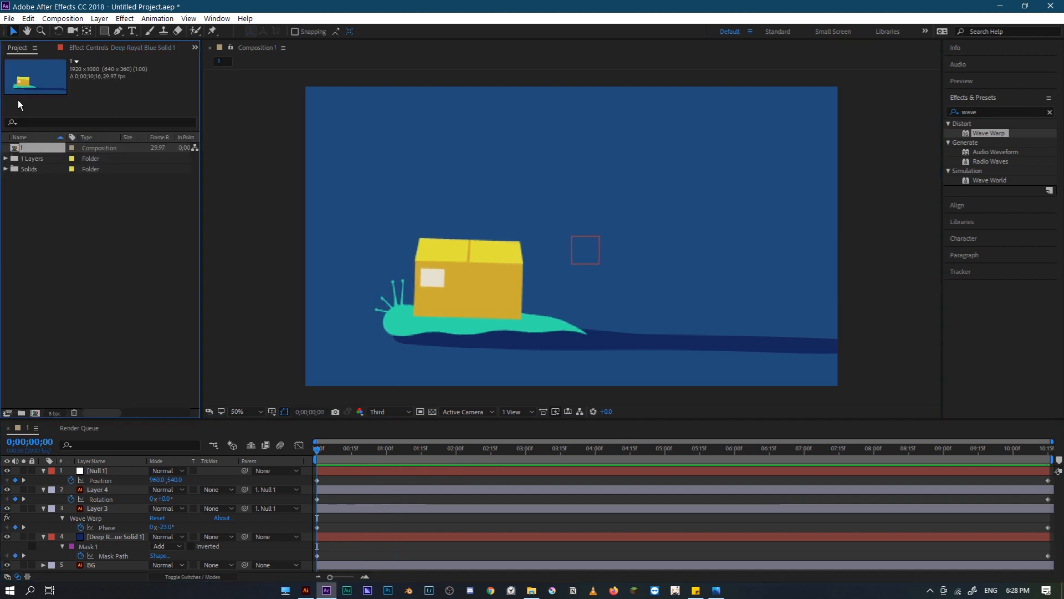
pyautogui.click(34, 413)
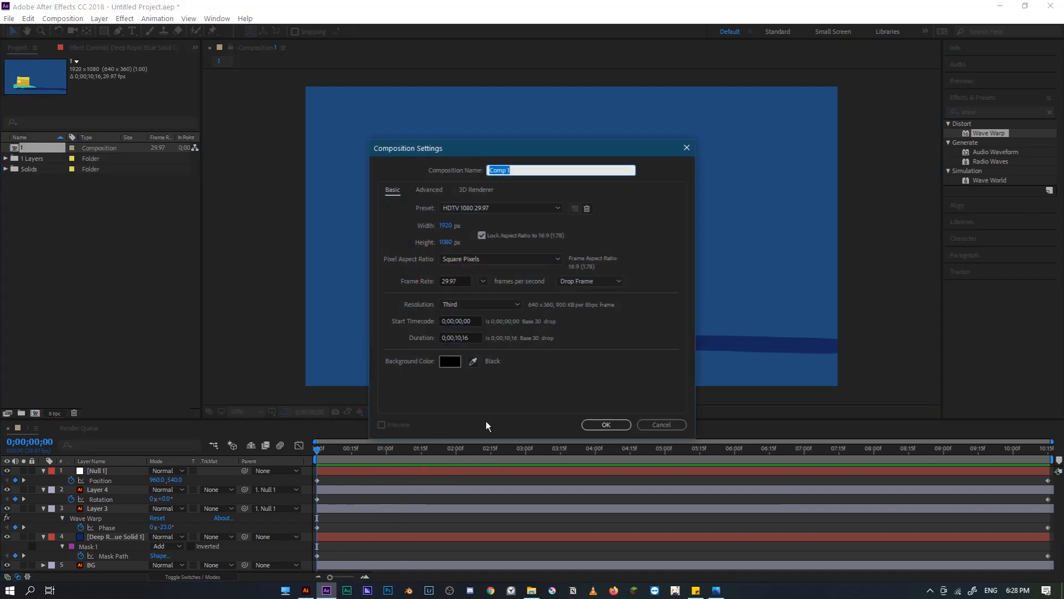
pyautogui.click(649, 423)
pyautogui.click(532, 590)
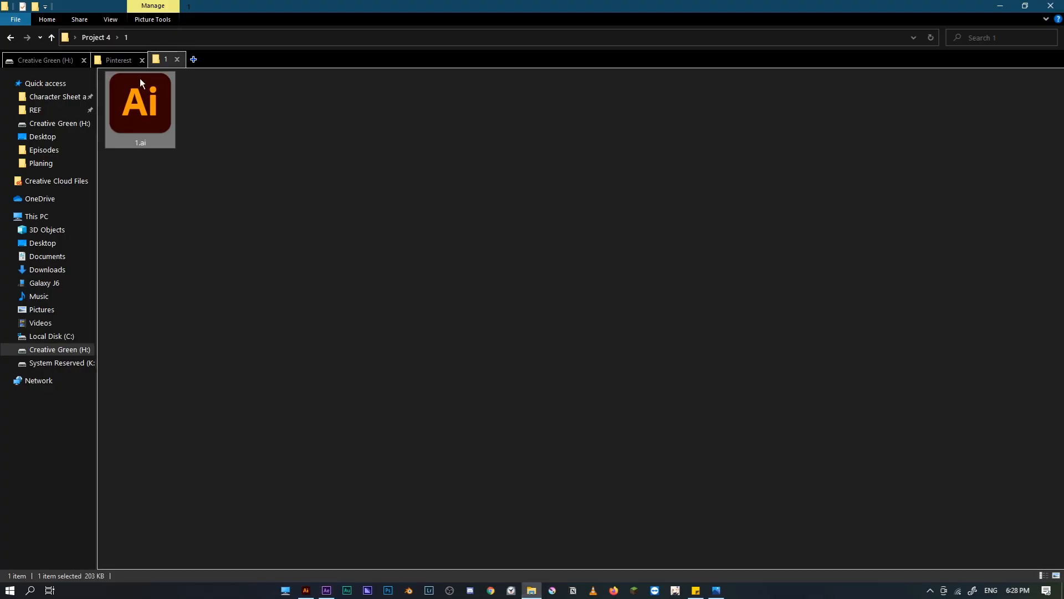
pyautogui.click(94, 36)
pyautogui.doubleClick(382, 150)
pyautogui.moveTo(127, 95); pyautogui.dragTo(139, 276)
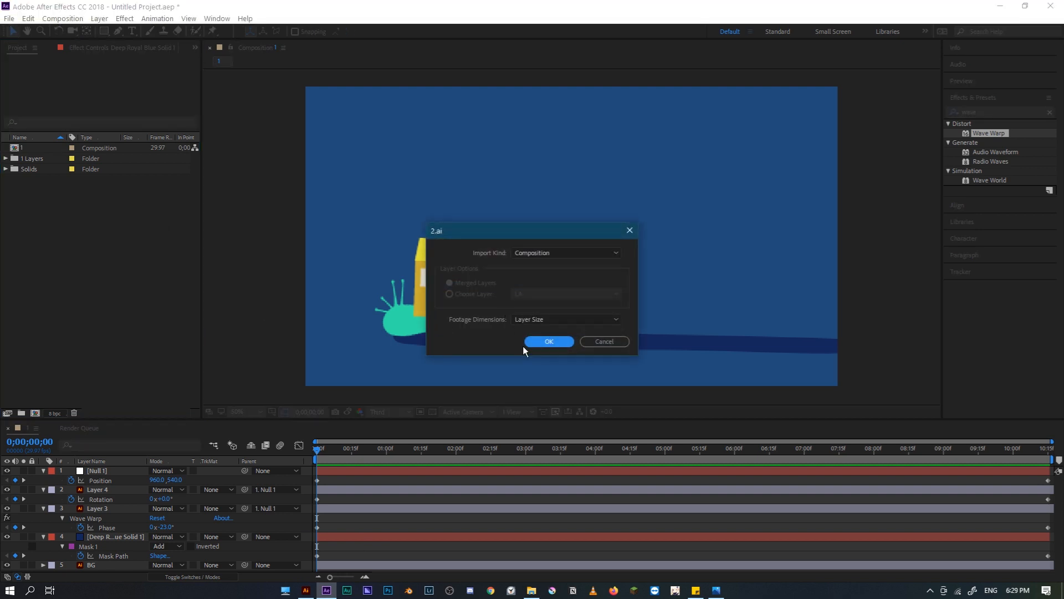
pyautogui.click(545, 343)
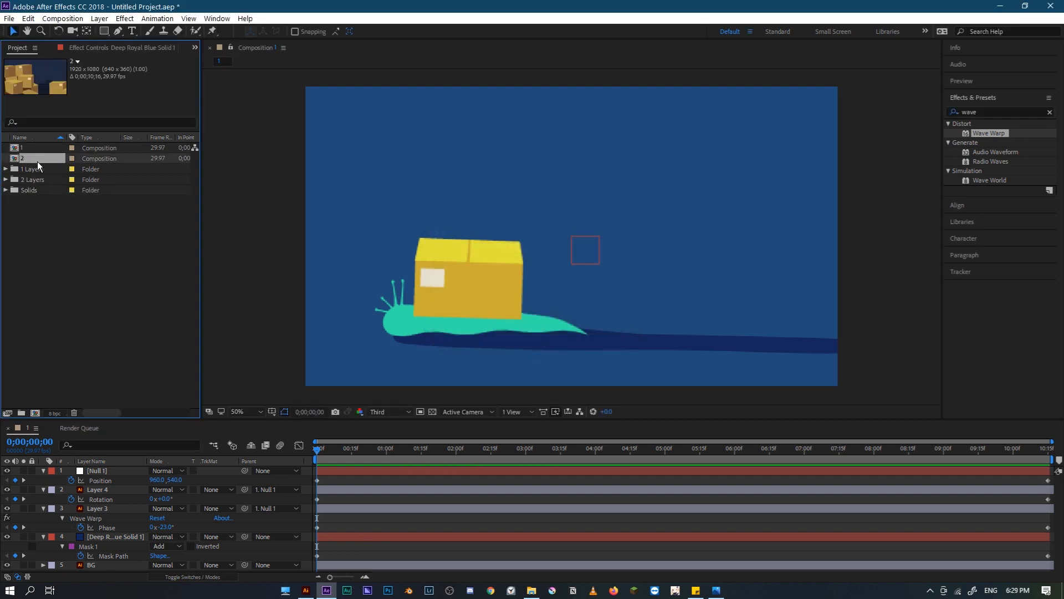
# Open composition 2 and place its timeline next to that of composition 1
pyautogui.doubleClick(36, 161)
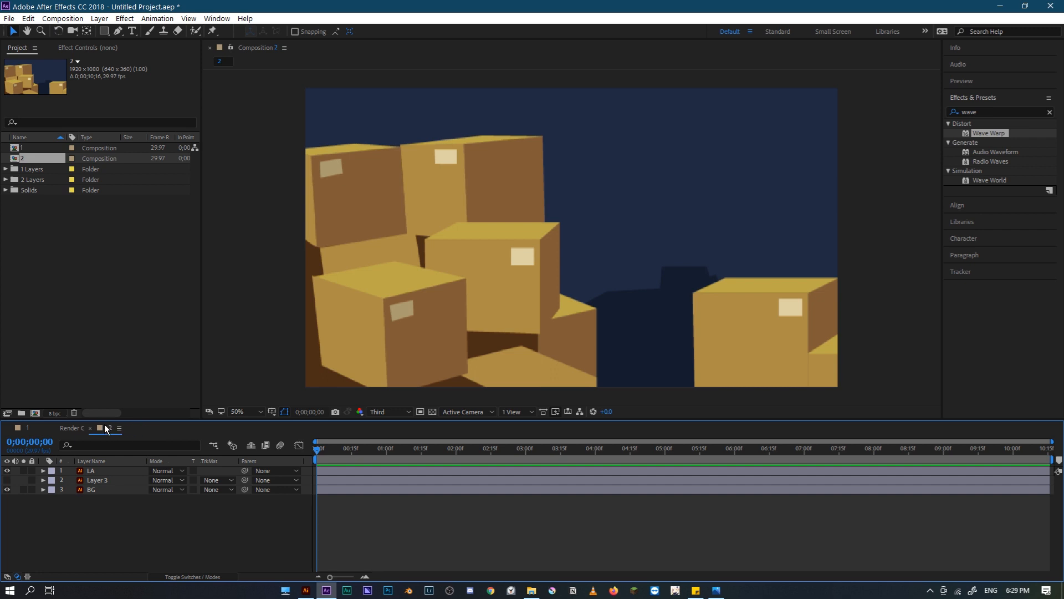
pyautogui.moveTo(57, 426); pyautogui.dragTo(98, 435)
# Add a 1920 x 1080 solid in a very dark royal blue on top of composition 2
pyautogui.click(98, 18)
pyautogui.moveTo(166, 28)
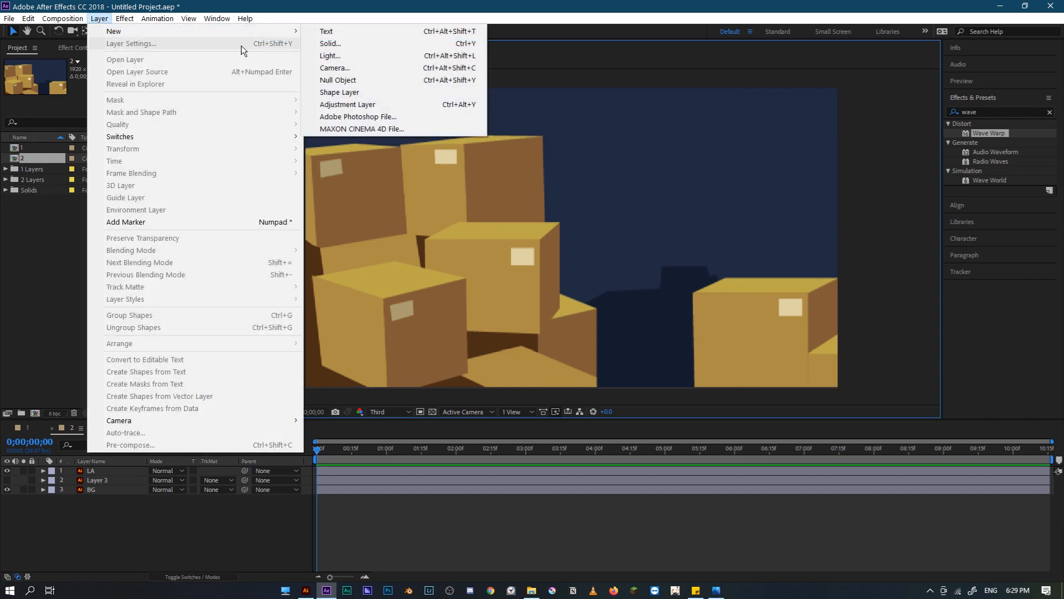
pyautogui.click(317, 43)
pyautogui.click(525, 362)
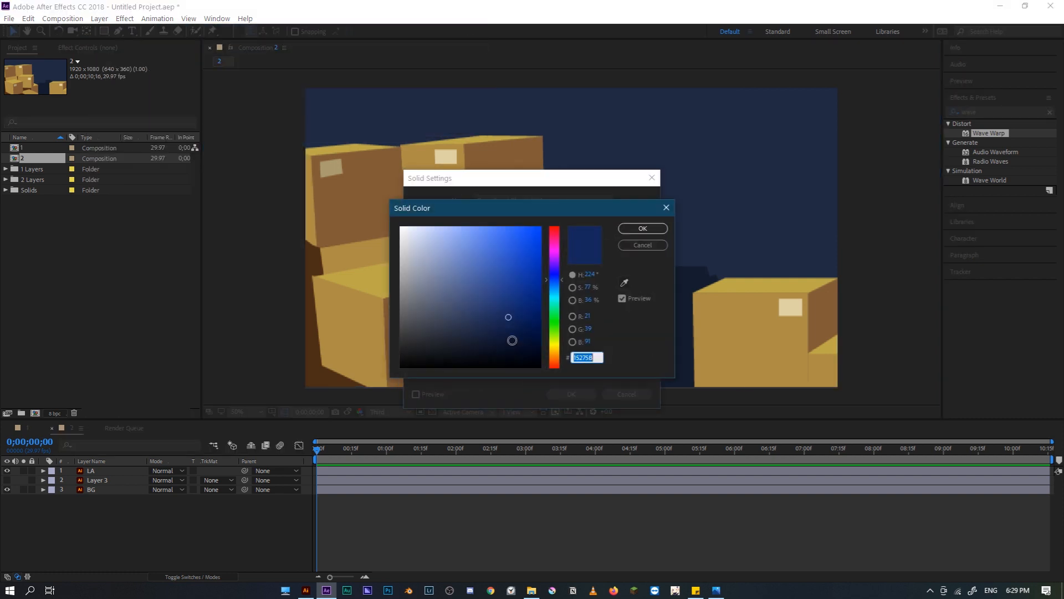
pyautogui.click(629, 229)
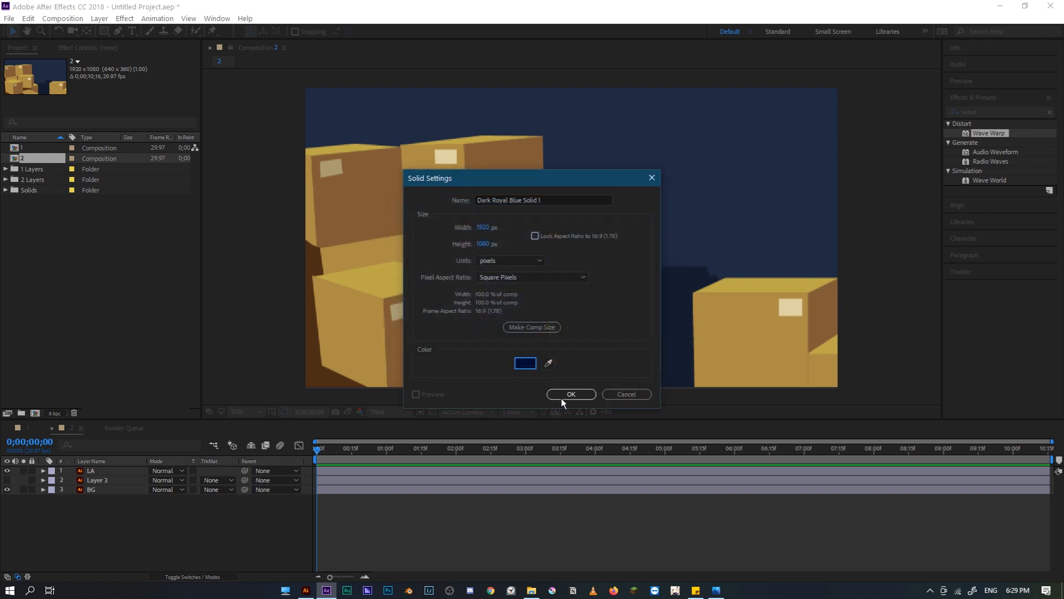
pyautogui.click(561, 395)
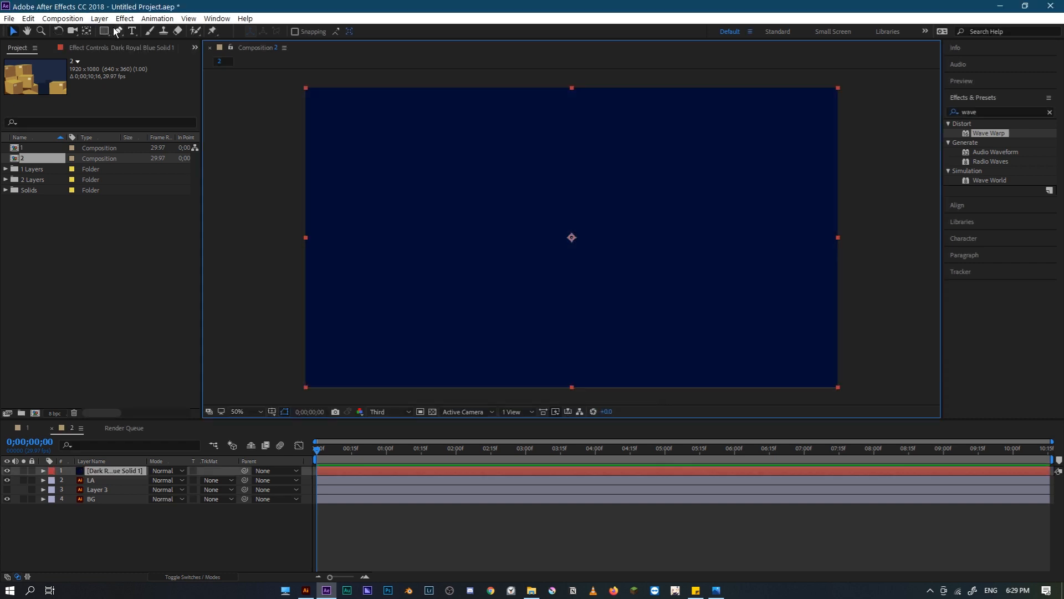
# Draw a closed Pen mask on the dark blue solid, curving across the lower boxes and extending beyond the frame's sides and bottom
pyautogui.click(117, 31)
pyautogui.press(',')
pyautogui.click(397, 192)
pyautogui.moveTo(573, 286); pyautogui.dragTo(716, 307)
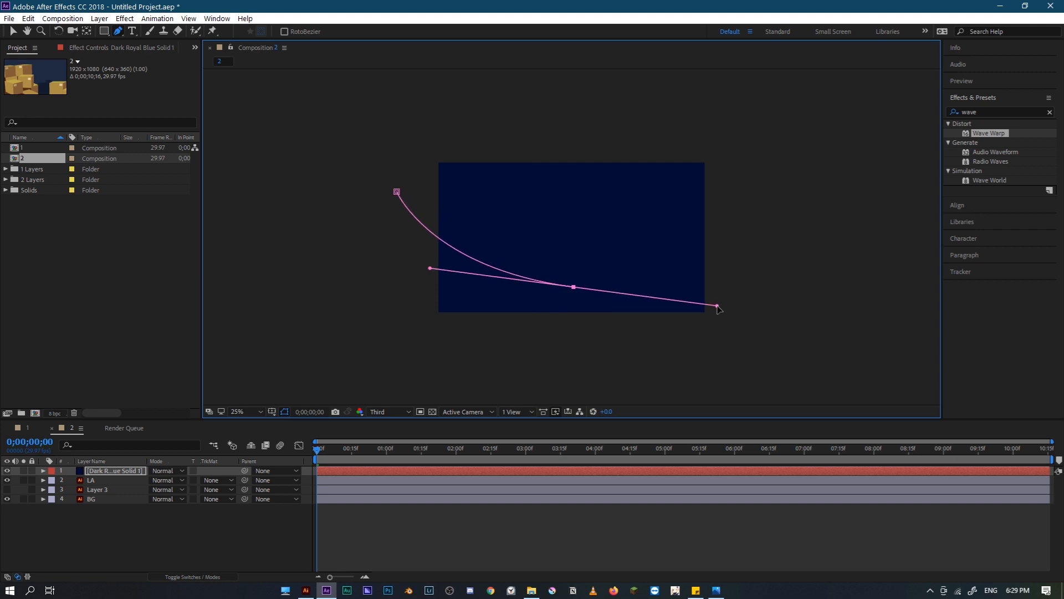
pyautogui.click(798, 282)
pyautogui.click(824, 392)
pyautogui.click(335, 384)
pyautogui.moveTo(330, 277); pyautogui.dragTo(347, 260)
pyautogui.click(397, 192)
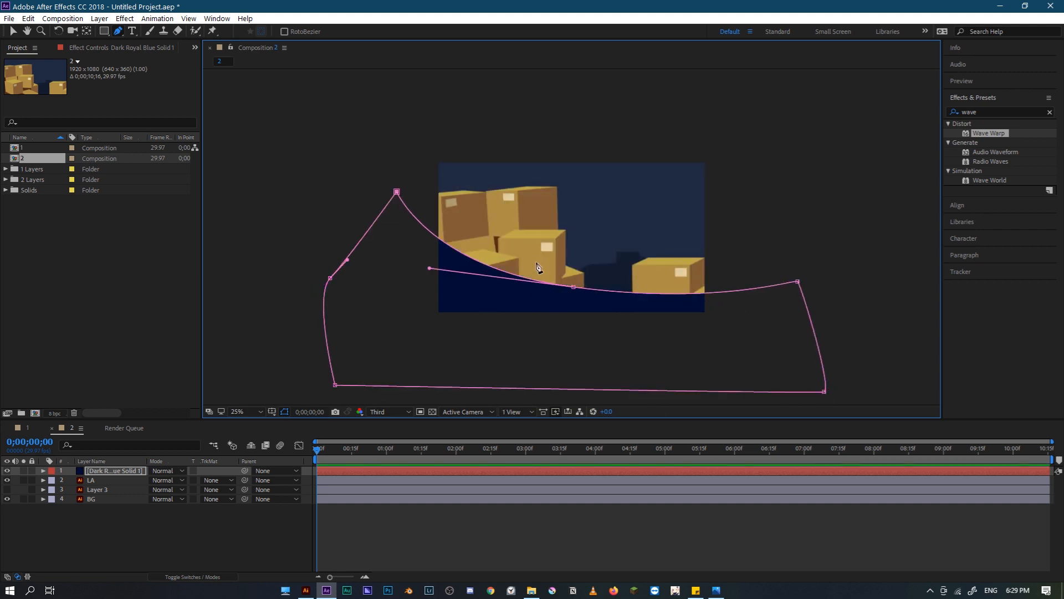
# Feather the blue solid's mask by 696 pixels and set the layer's blending mode to Soft Light
pyautogui.press('f')
pyautogui.moveTo(175, 490); pyautogui.dragTo(493, 409)
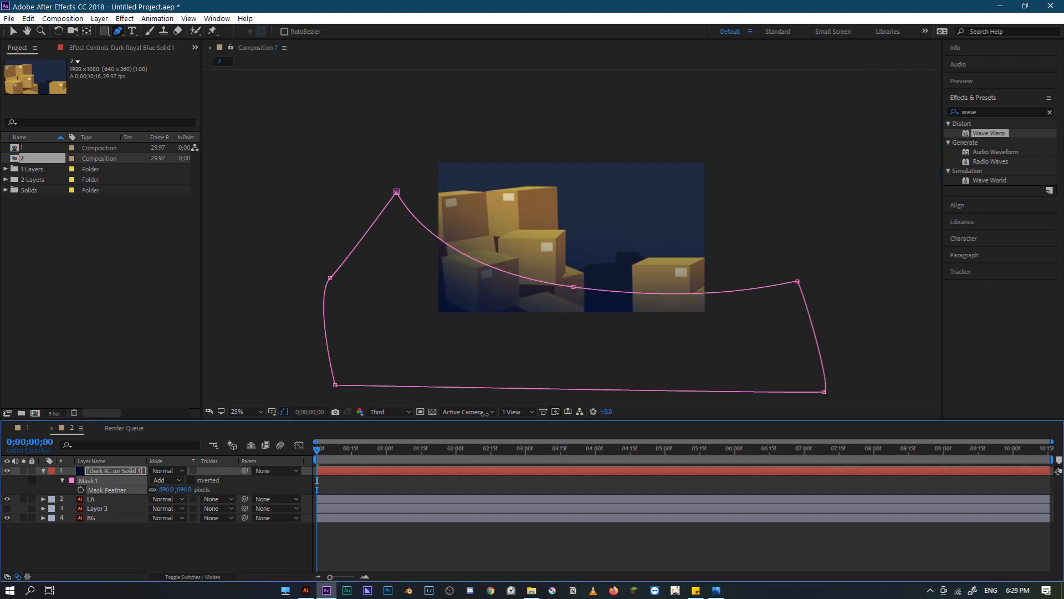
pyautogui.scroll(2, 634, 206)
pyautogui.click(162, 469)
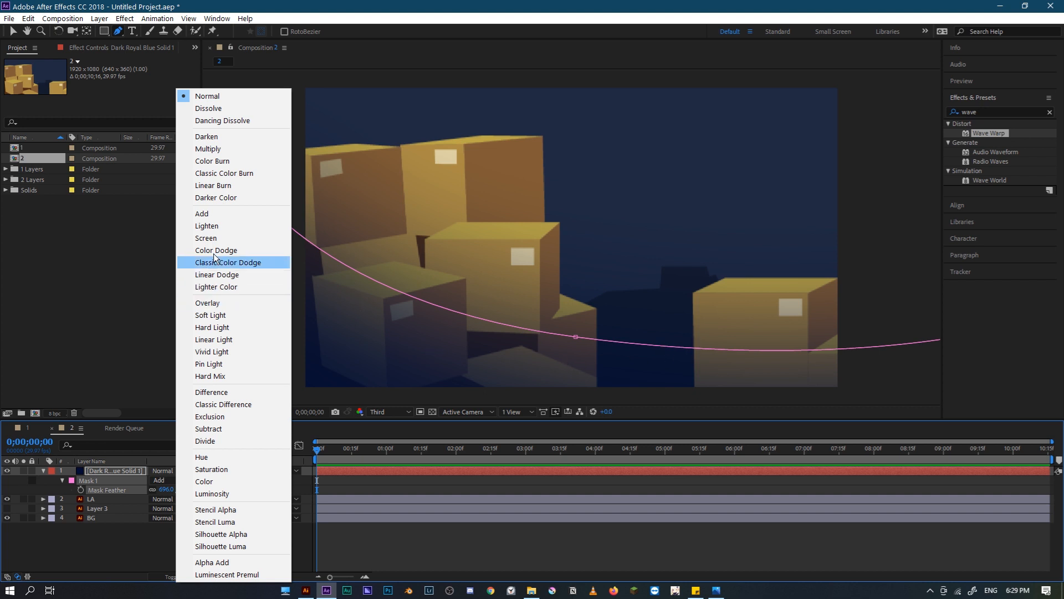
pyautogui.click(221, 318)
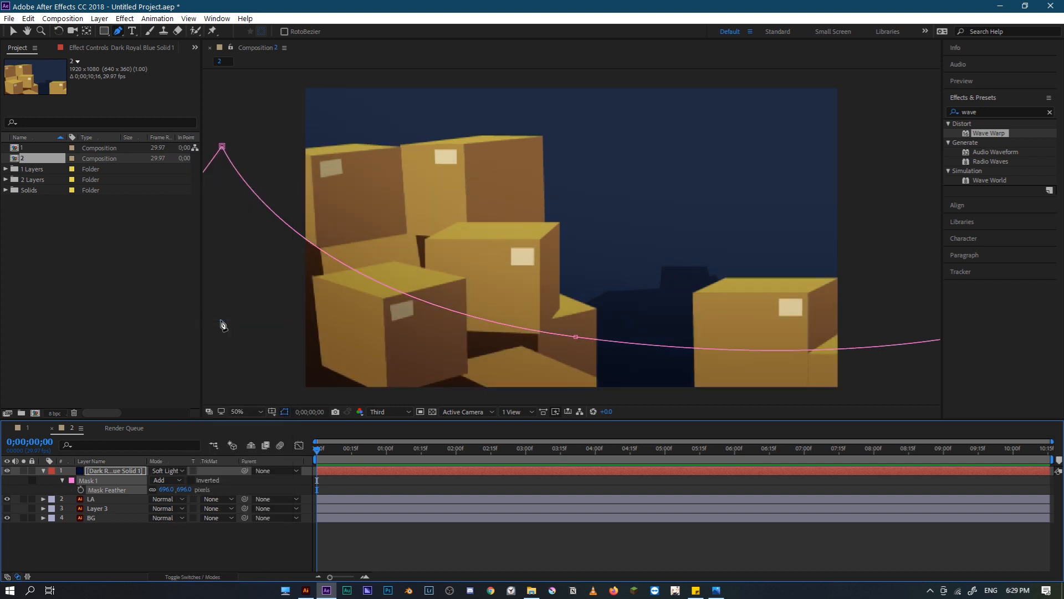
# Compare the scene with and without the soft blue shading over the boxes
pyautogui.click(9, 30)
pyautogui.scroll(-3, 272, 170)
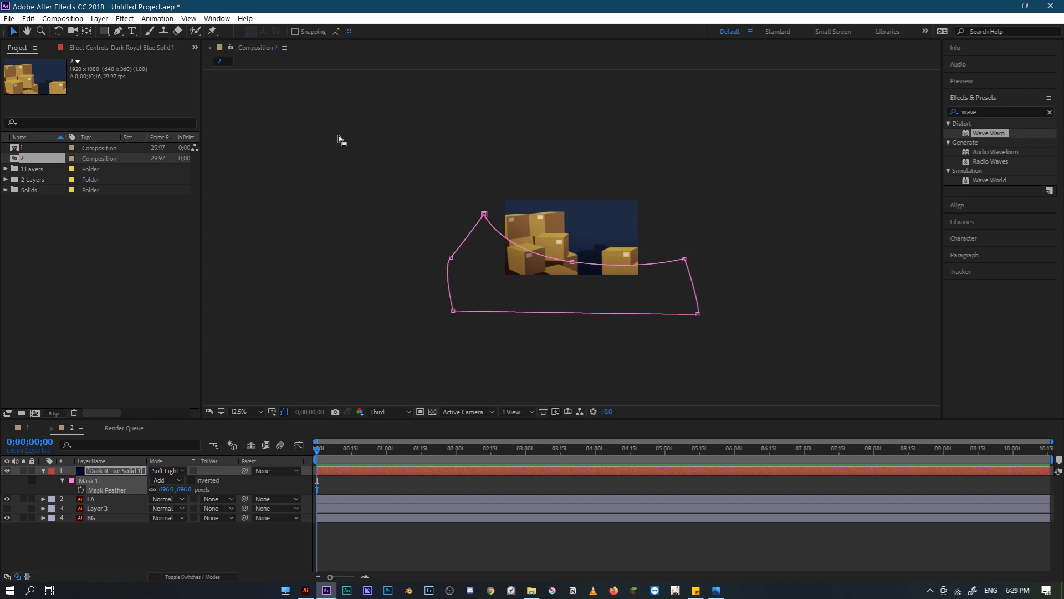
pyautogui.click(339, 137)
pyautogui.scroll(1, 450, 153)
pyautogui.scroll(2, 705, 198)
pyautogui.click(9, 470)
pyautogui.click(9, 470)
pyautogui.click(8, 470)
pyautogui.click(7, 470)
pyautogui.click(7, 470)
pyautogui.click(7, 470)
# Keyframe the LA boxes layer's position at the first frame and lower it to 960.0, 818.1 at 0;00;10;15
pyautogui.moveTo(508, 300); pyautogui.dragTo(477, 308)
pyautogui.click(479, 312)
pyautogui.press('p')
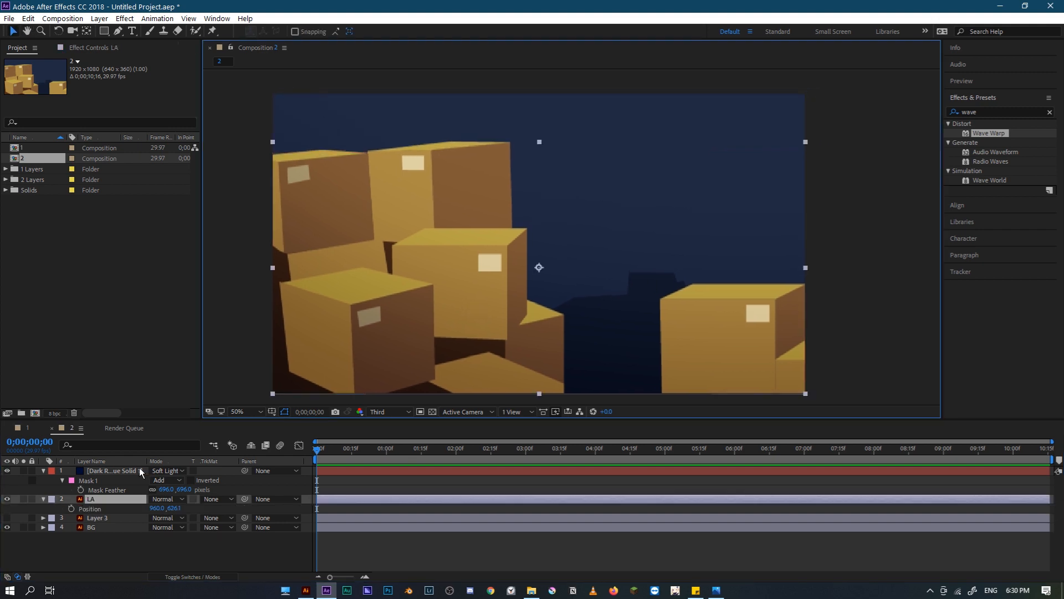
pyautogui.click(71, 509)
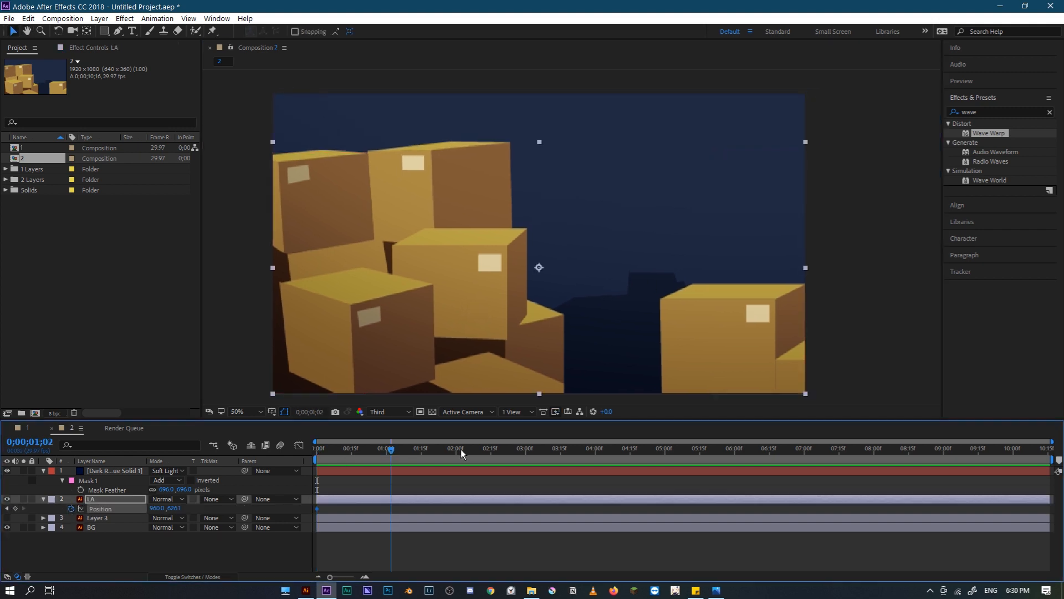
pyautogui.press('End')
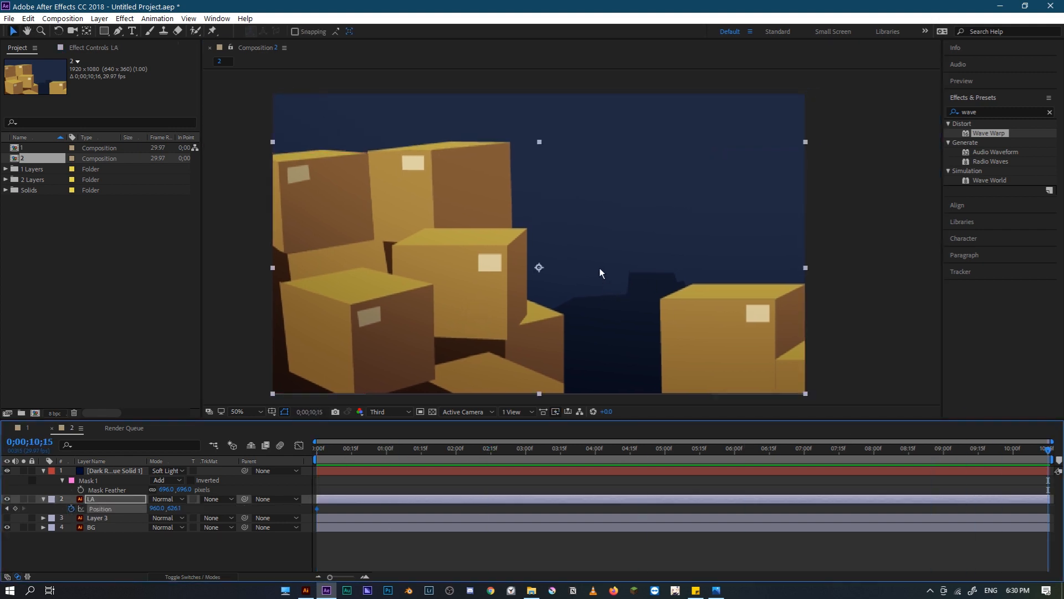
pyautogui.moveTo(561, 256); pyautogui.dragTo(561, 309)
# Keyframe the blue solid's position at the first frame and lower it to 960.0, 660.0 at 0;00;10;15
pyautogui.click(334, 458)
pyautogui.press('Home')
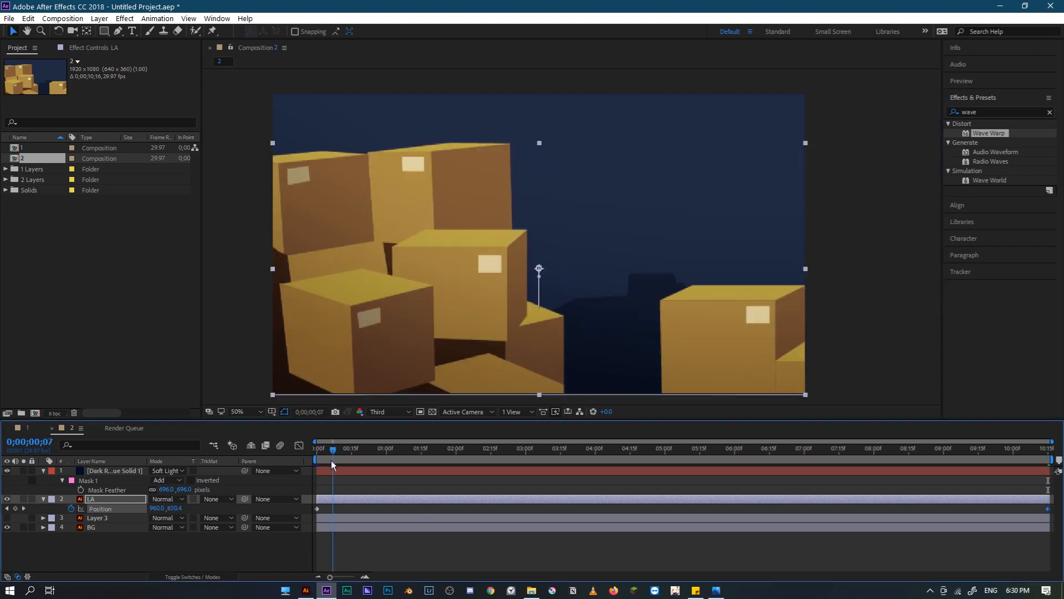
pyautogui.click(138, 471)
pyautogui.press('p')
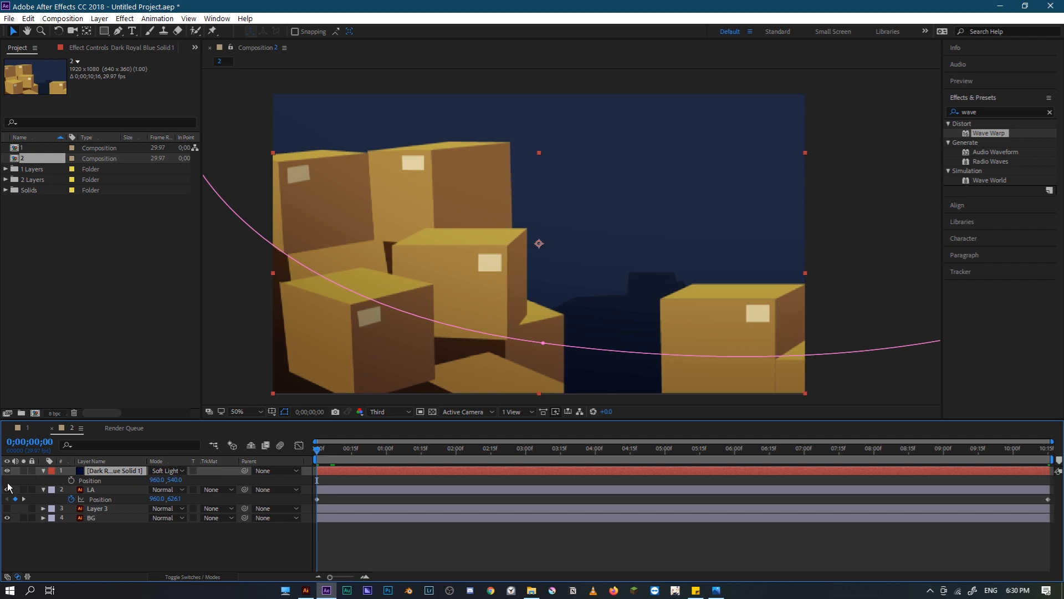
pyautogui.moveTo(334, 458); pyautogui.dragTo(1048, 453)
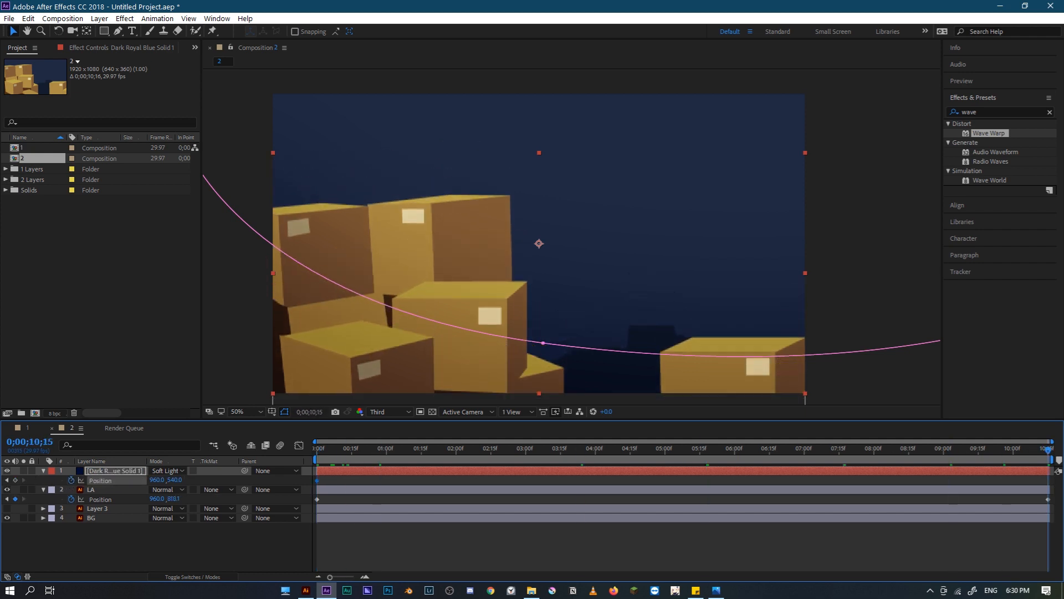
pyautogui.click(861, 384)
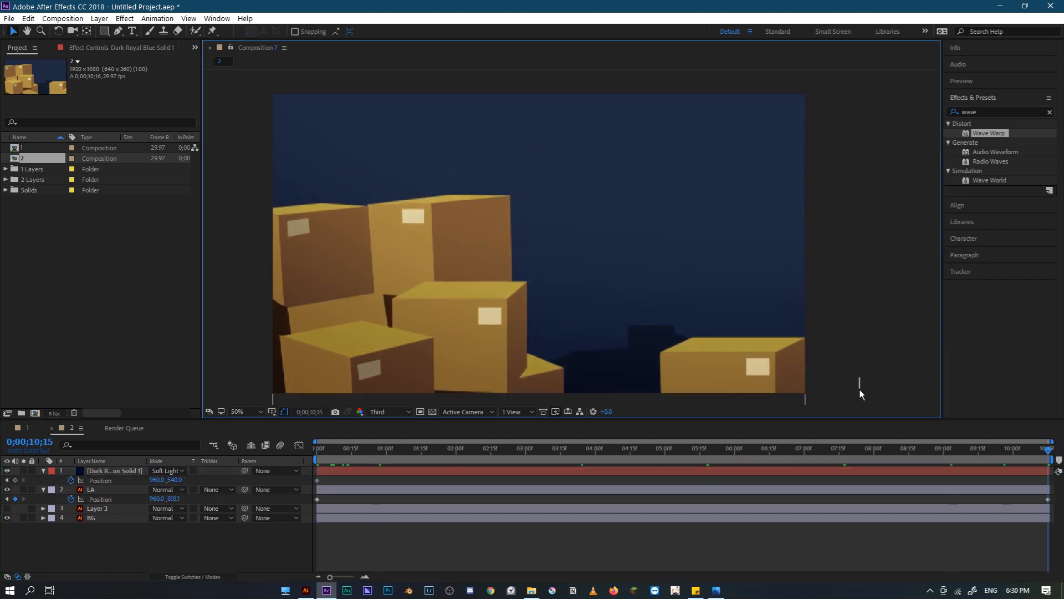
pyautogui.click(441, 468)
pyautogui.hotkey('shift', 'Down')
pyautogui.hotkey('shift', 'Down')
pyautogui.hotkey('shift', 'Down')
pyautogui.hotkey('shift', 'Down')
pyautogui.hotkey('shift', 'Down')
pyautogui.hotkey('shift', 'Down')
pyautogui.hotkey('shift', 'Down')
pyautogui.hotkey('shift', 'Down')
pyautogui.hotkey('shift', 'Down')
pyautogui.hotkey('shift', 'Down')
pyautogui.hotkey('shift', 'Down')
pyautogui.hotkey('shift', 'Down')
pyautogui.hotkey('shift', 'Down')
pyautogui.hotkey('shift', 'Down')
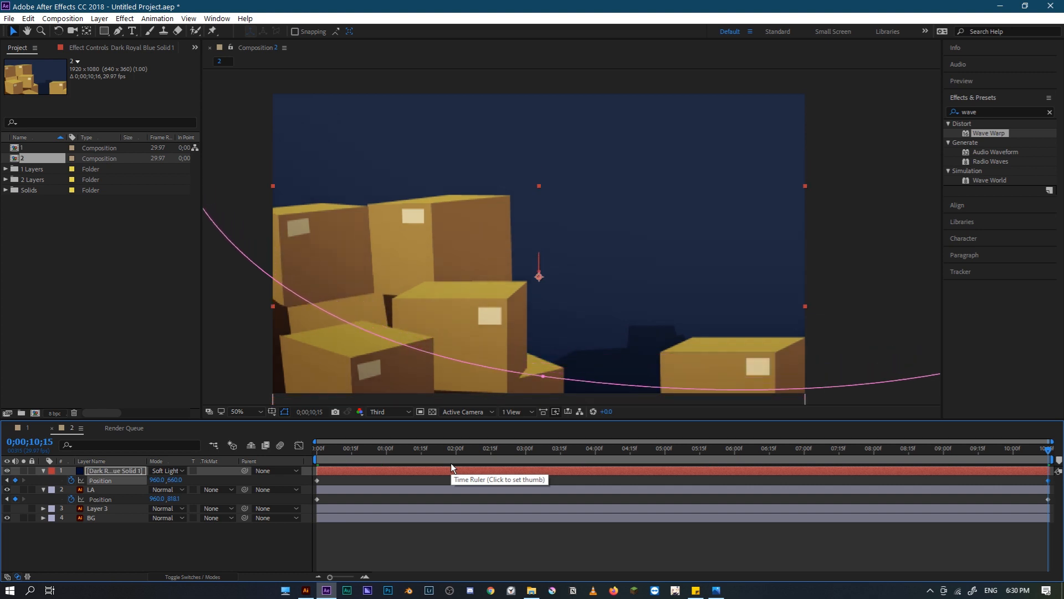
# Preview the descending boxes from the start, and look at composition 1 before returning to composition 2
pyautogui.press('Home')
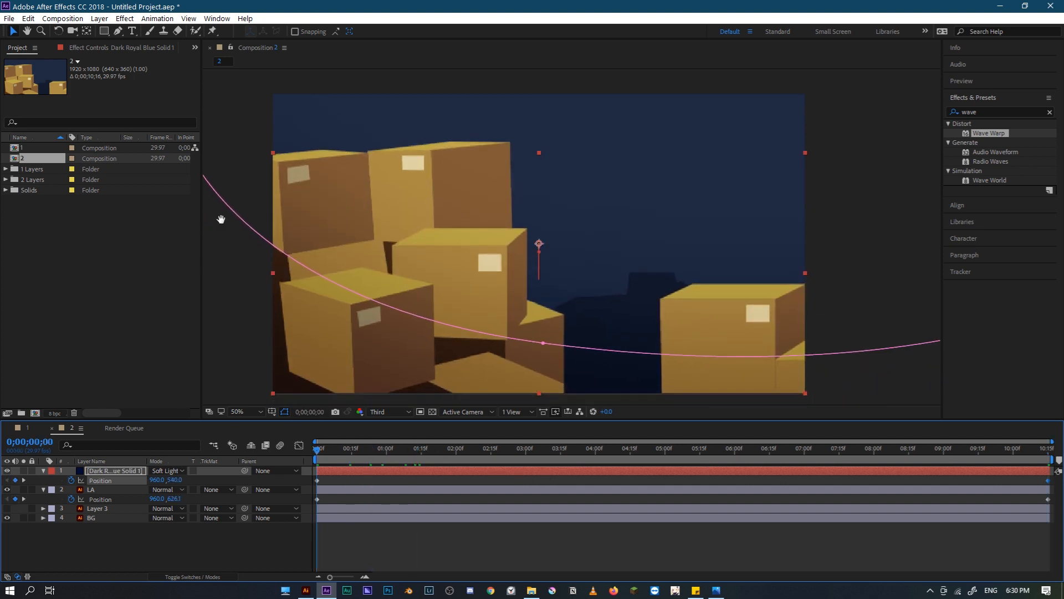
pyautogui.press('space')
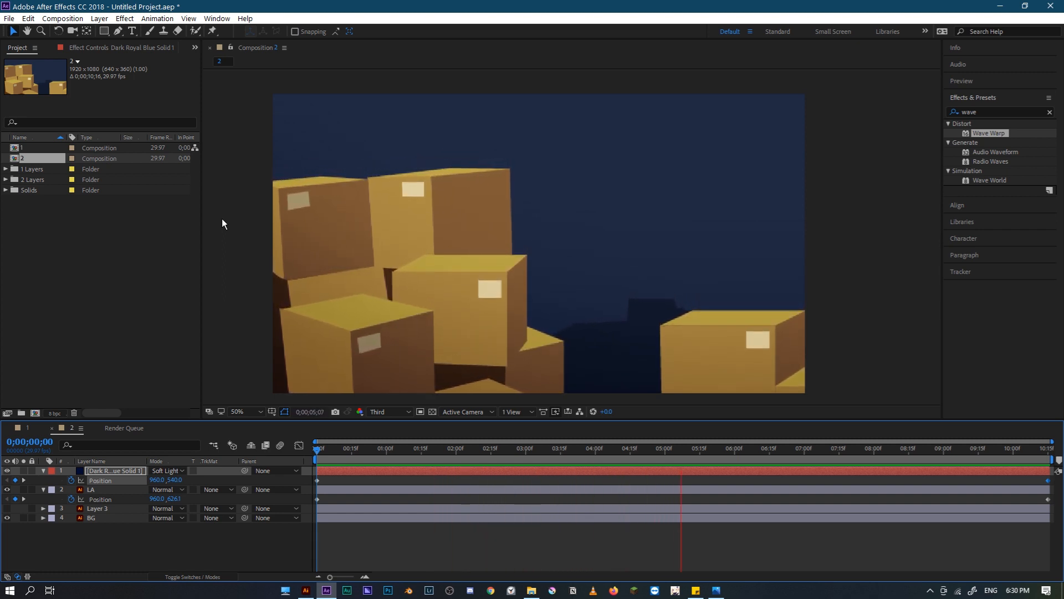
pyautogui.press('space')
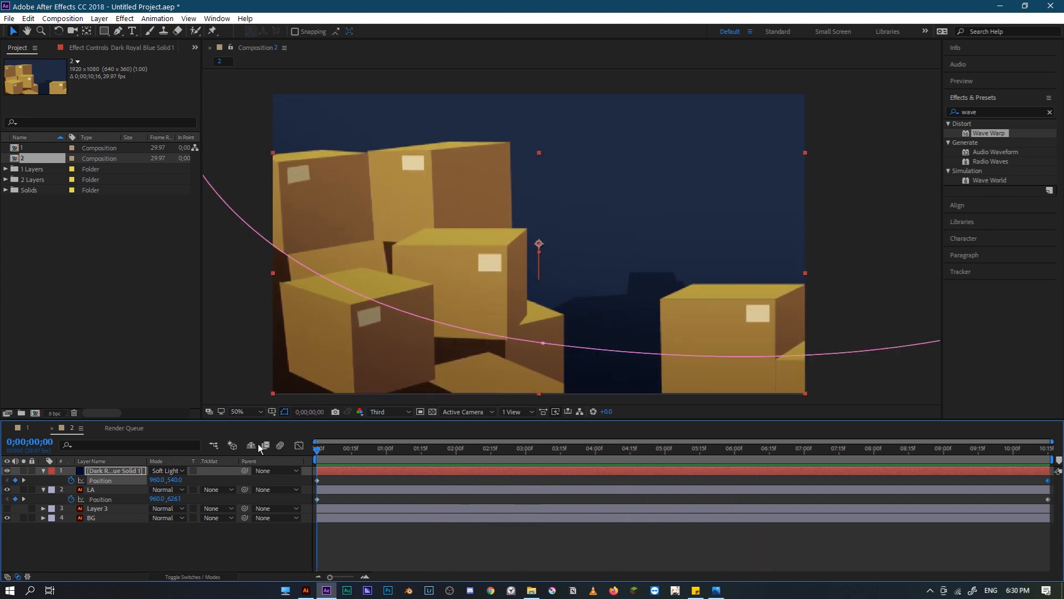
pyautogui.click(30, 426)
pyautogui.click(71, 427)
pyautogui.click(450, 449)
pyautogui.moveTo(460, 457); pyautogui.dragTo(479, 447)
pyautogui.moveTo(364, 437); pyautogui.dragTo(315, 445)
pyautogui.click(868, 160)
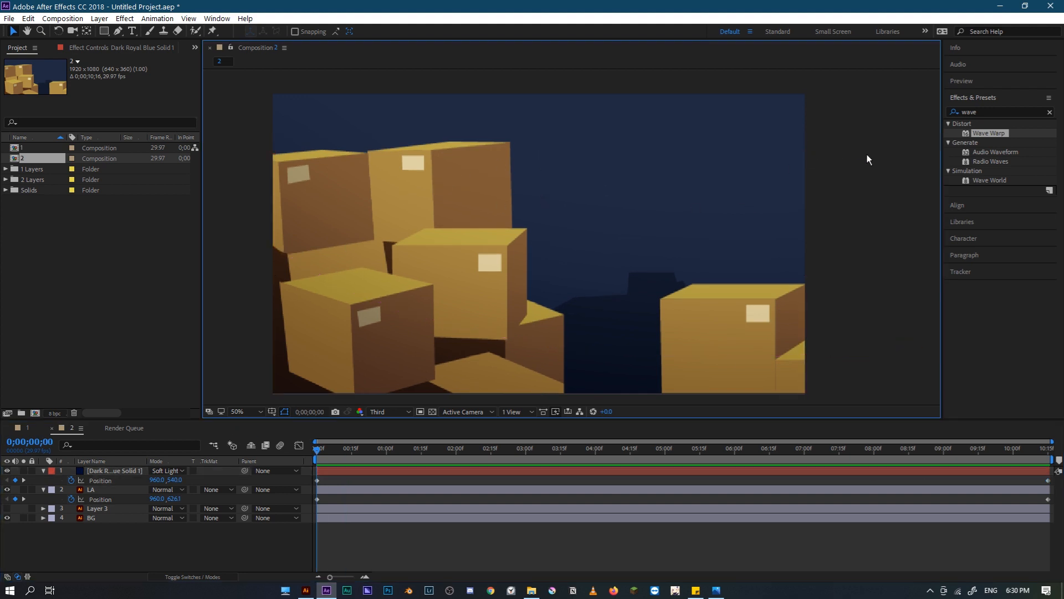
# Lock the blue solid, collapse its properties and hide it
pyautogui.click(95, 472)
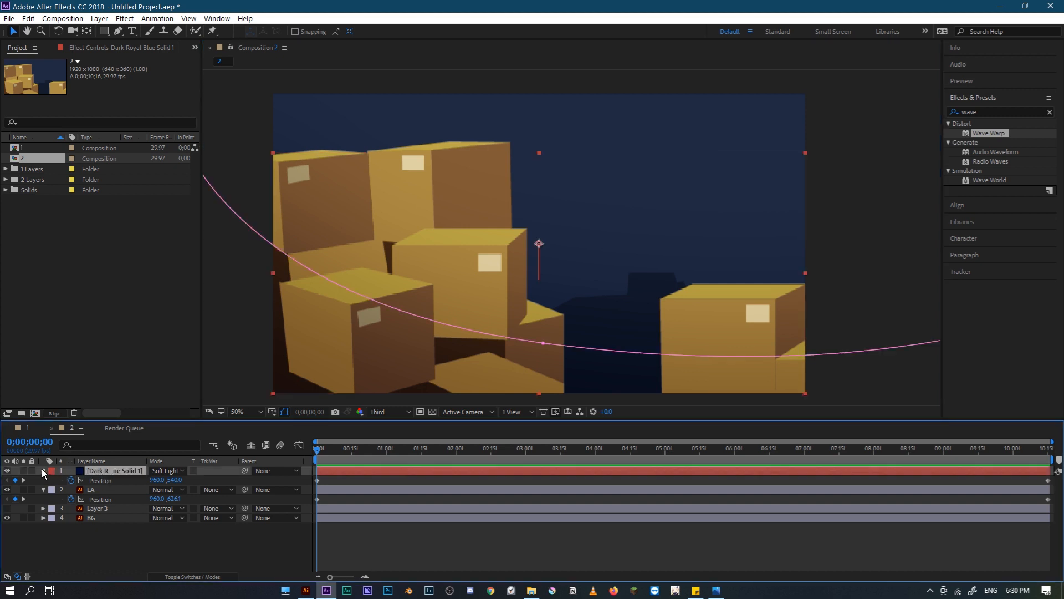
pyautogui.click(32, 471)
pyautogui.click(43, 470)
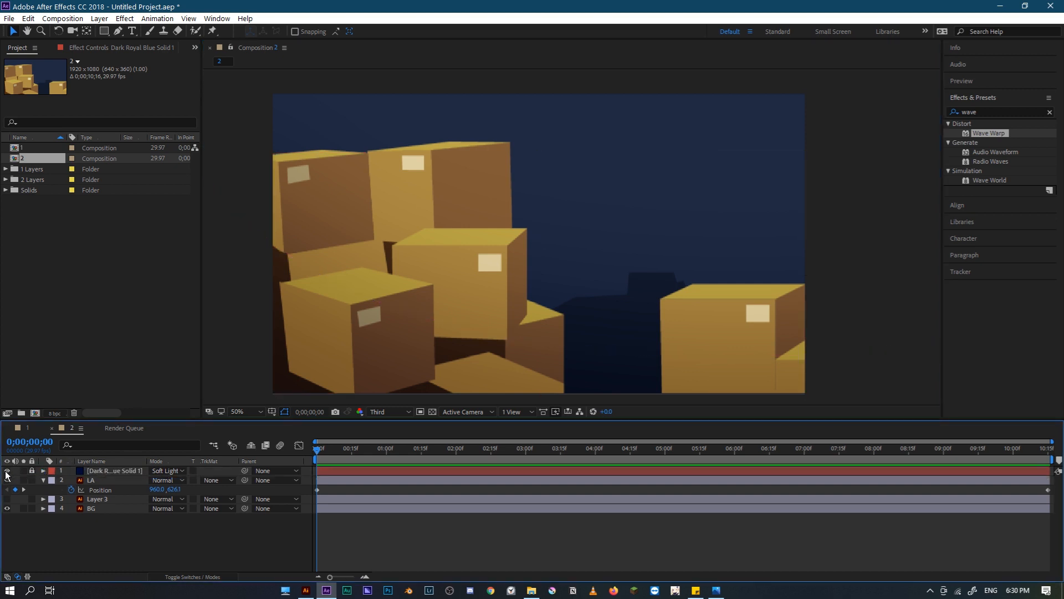
pyautogui.click(6, 470)
# Add a 1920 x 1080 solid in dark gray 272727 on top of composition 2
pyautogui.scroll(1, 513, 152)
pyautogui.moveTo(430, 158); pyautogui.dragTo(451, 255)
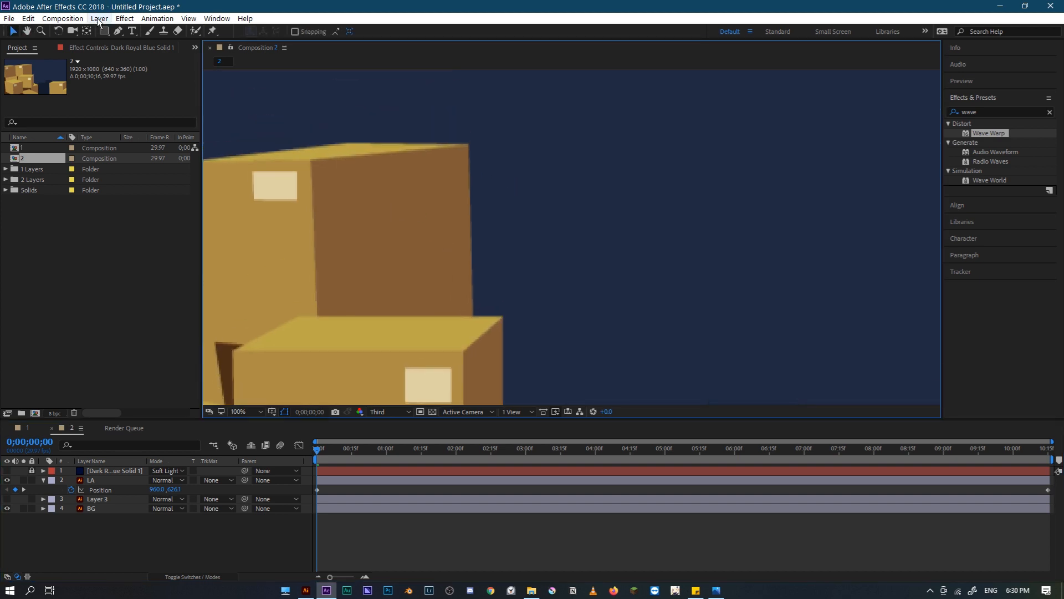
pyautogui.click(99, 18)
pyautogui.moveTo(141, 31)
pyautogui.click(416, 39)
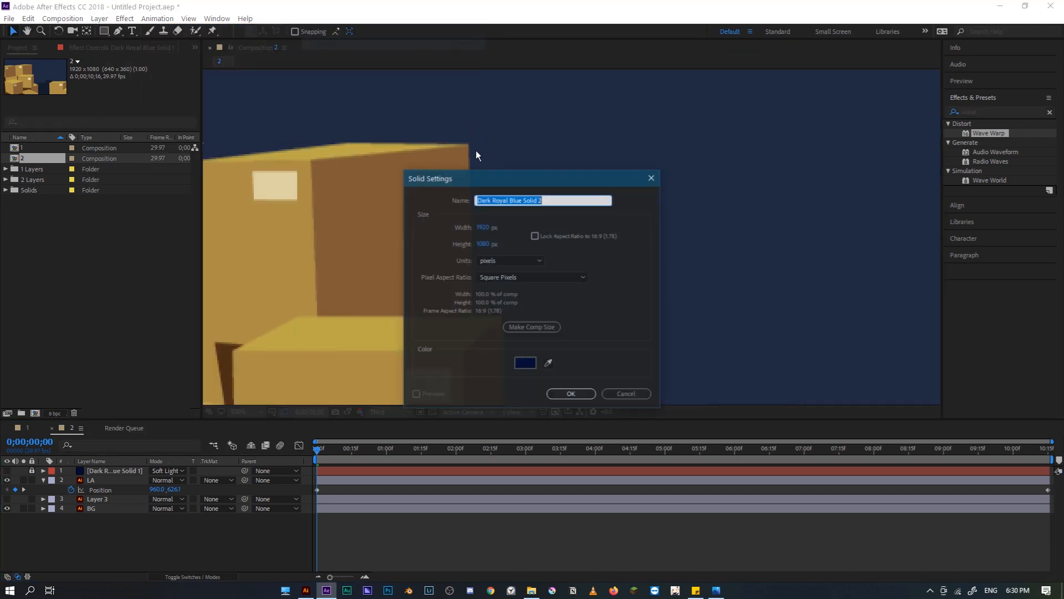
pyautogui.click(529, 361)
pyautogui.moveTo(413, 338); pyautogui.dragTo(383, 342)
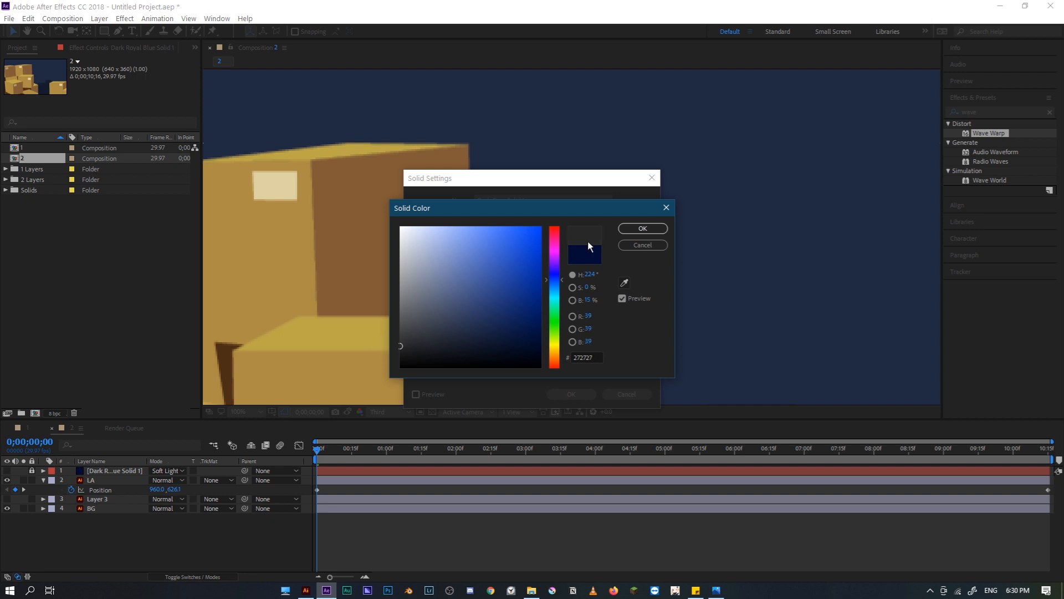
pyautogui.click(643, 228)
pyautogui.click(571, 394)
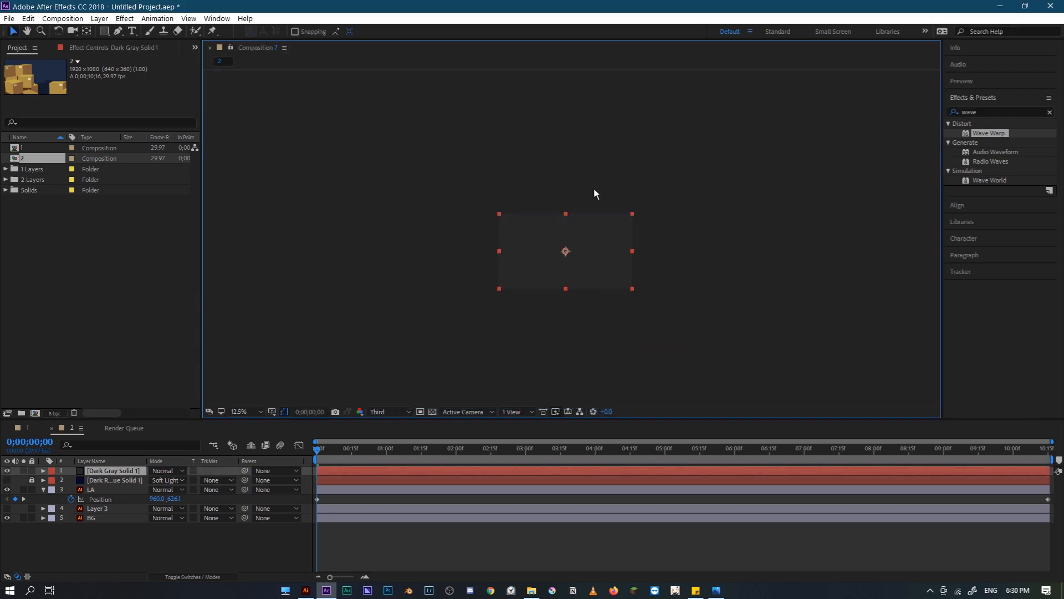
pyautogui.click(104, 31)
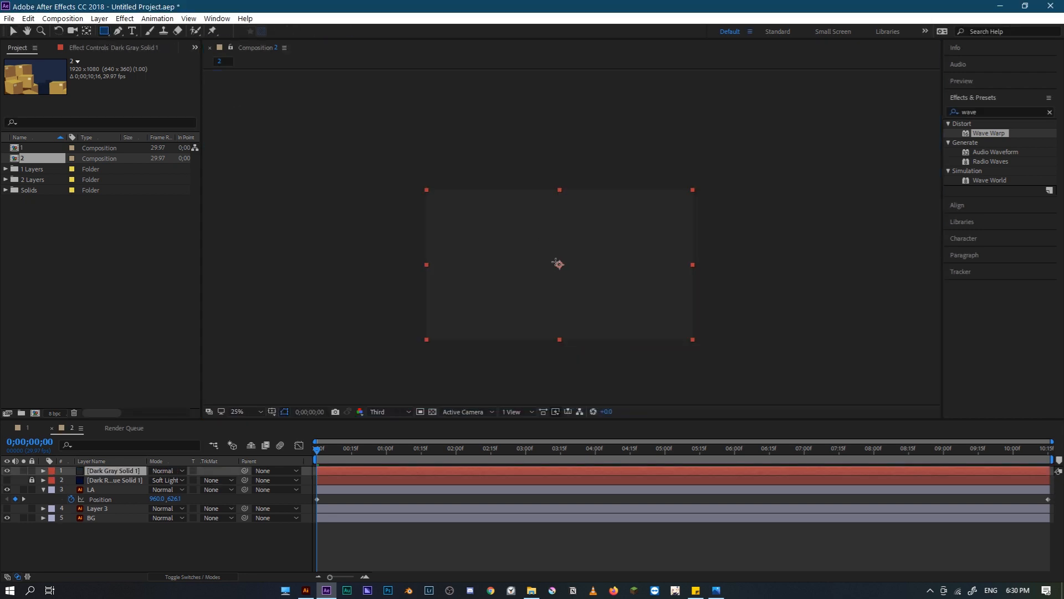
pyautogui.moveTo(559, 265); pyautogui.dragTo(630, 300)
pyautogui.scroll(5, 632, 277)
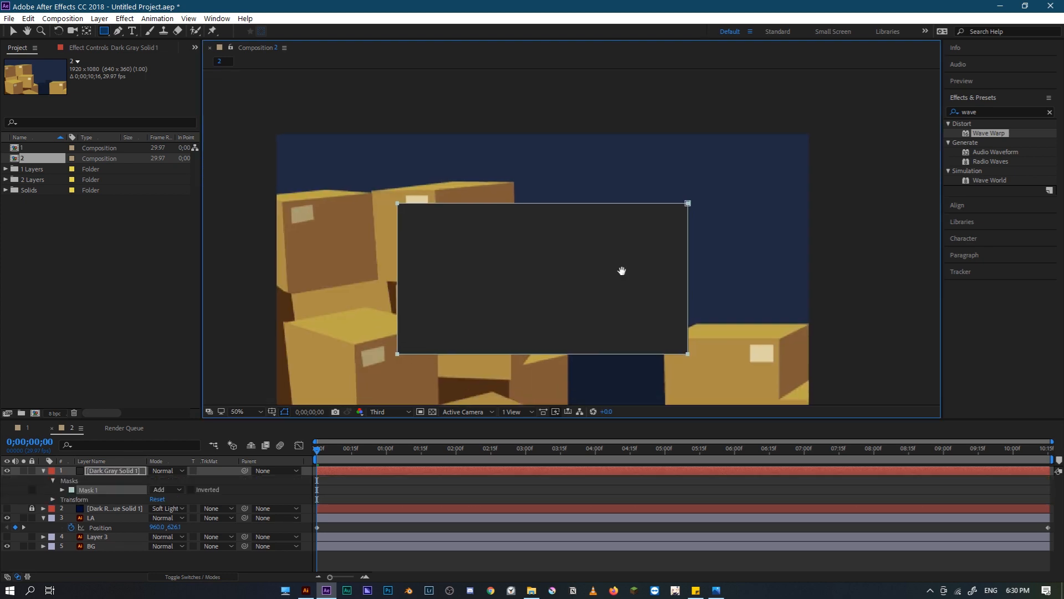
pyautogui.scroll(-3, 627, 233)
pyautogui.press('Delete')
# Mask the dark gray solid to a rounded rectangle centered in the frame, overlapping the stacked boxes
pyautogui.click(108, 32)
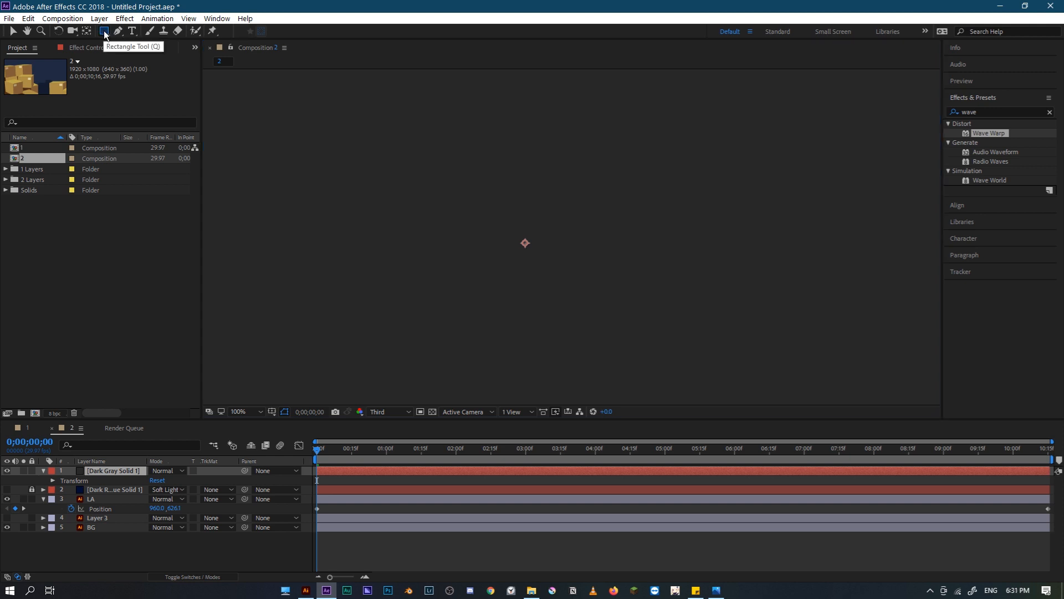
pyautogui.moveTo(105, 36); pyautogui.dragTo(135, 41)
pyautogui.press(',')
pyautogui.moveTo(548, 240); pyautogui.dragTo(653, 303)
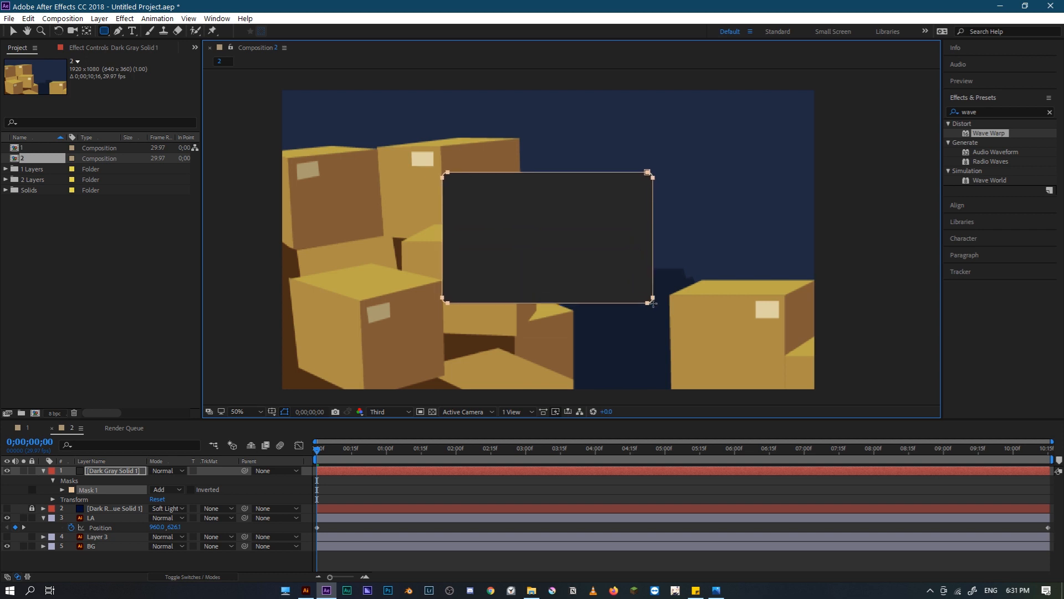
pyautogui.click(13, 32)
pyautogui.click(252, 119)
# Duplicate the rounded gray rectangle and scale the copy to 84%
pyautogui.click(521, 238)
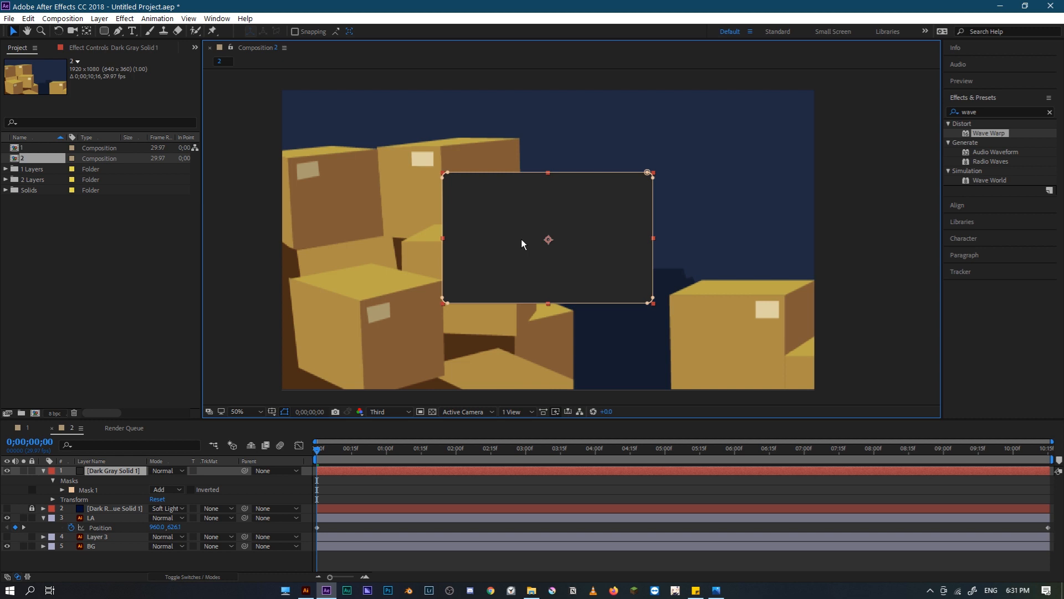
pyautogui.hotkey('ctrl', 'd')
pyautogui.press('s')
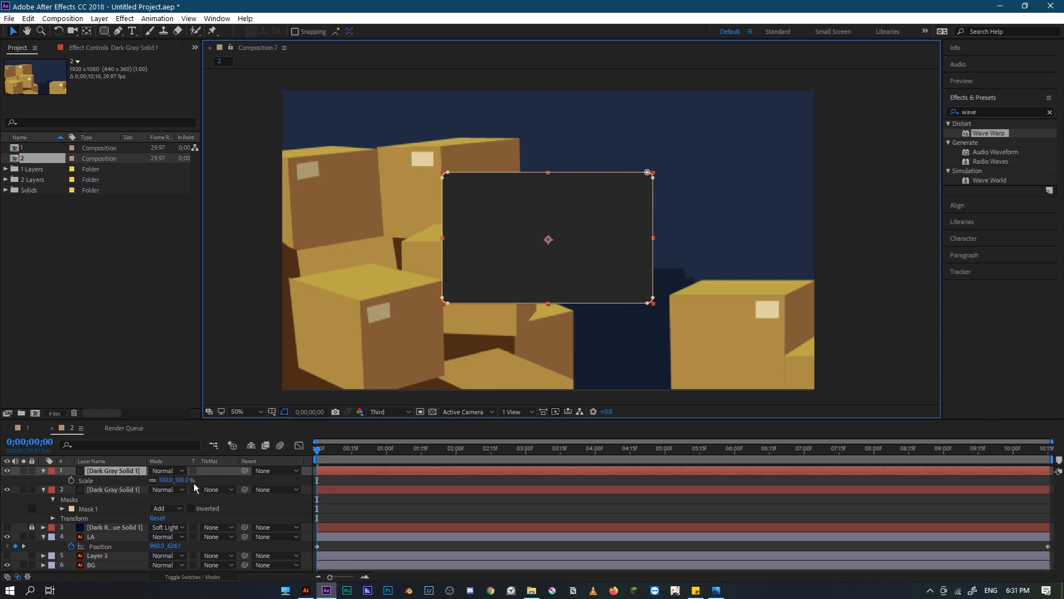
pyautogui.moveTo(179, 481); pyautogui.dragTo(170, 480)
pyautogui.click(254, 178)
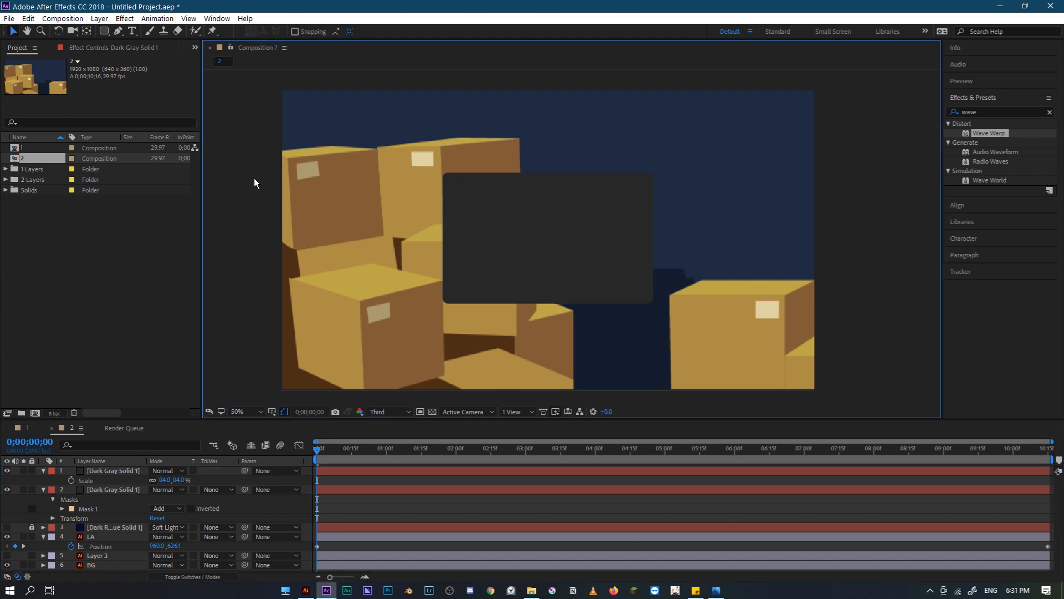
pyautogui.click(581, 229)
pyautogui.moveTo(638, 241); pyautogui.dragTo(645, 242)
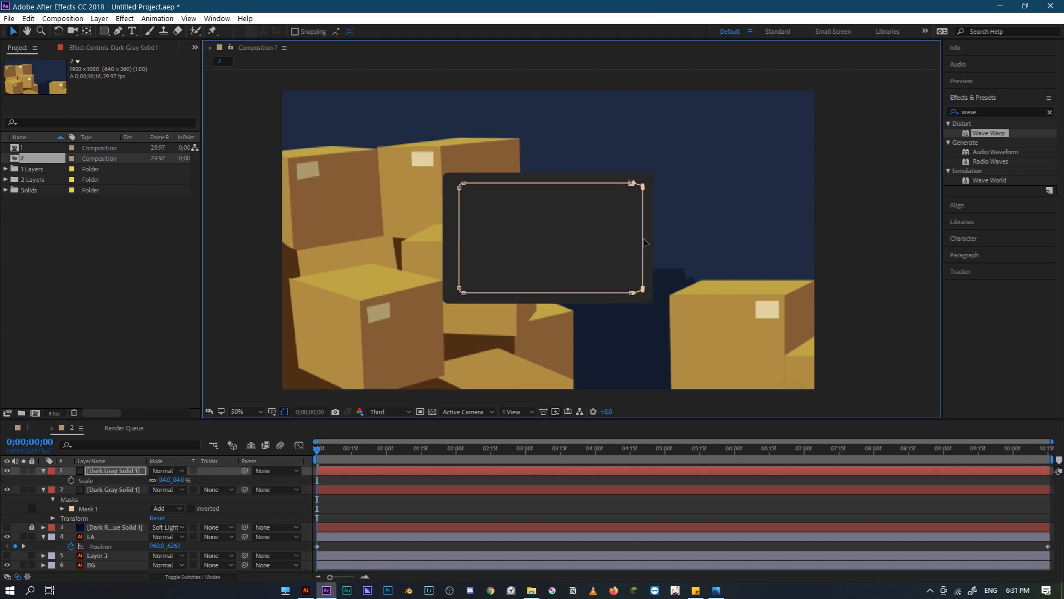
pyautogui.press('.')
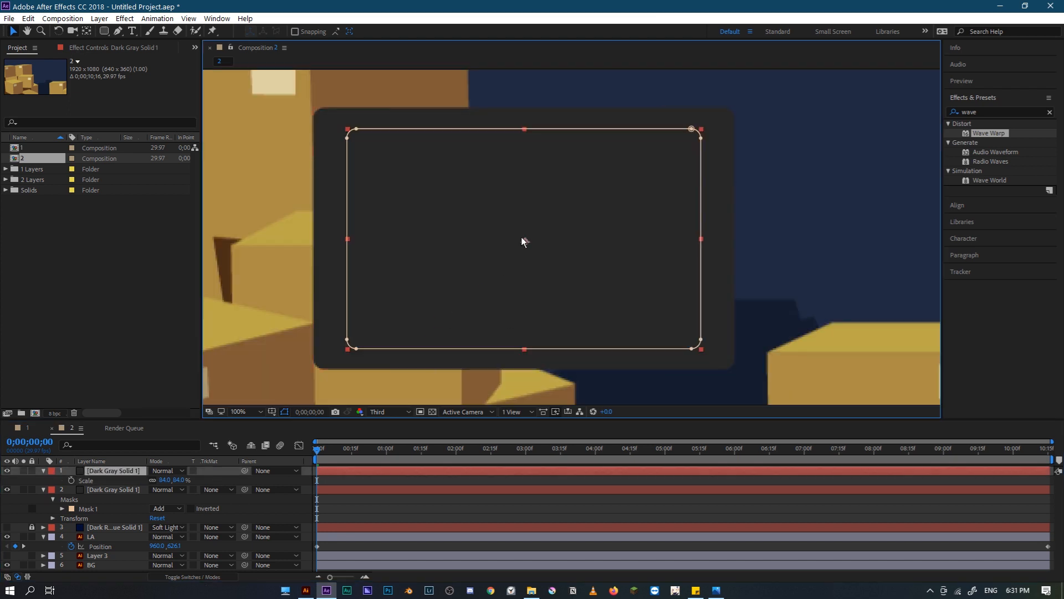
pyautogui.moveTo(349, 241); pyautogui.dragTo(336, 241)
pyautogui.hotkey('ctrl', 'z')
# Unlink the smaller rectangle's scale dimensions and set its horizontal scale to 91%
pyautogui.click(153, 480)
pyautogui.moveTo(162, 481); pyautogui.dragTo(236, 437)
pyautogui.scroll(-2, 438, 211)
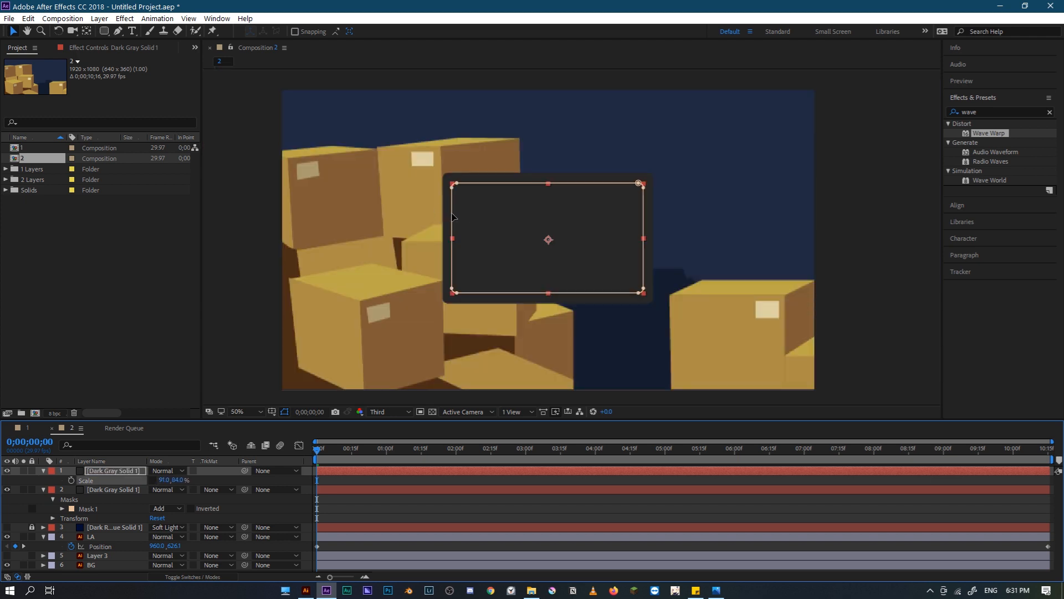
# Change the color of the smaller rounded rectangle's solid to white
pyautogui.hotkey('ctrl', 'shift', 'y')
pyautogui.click(521, 353)
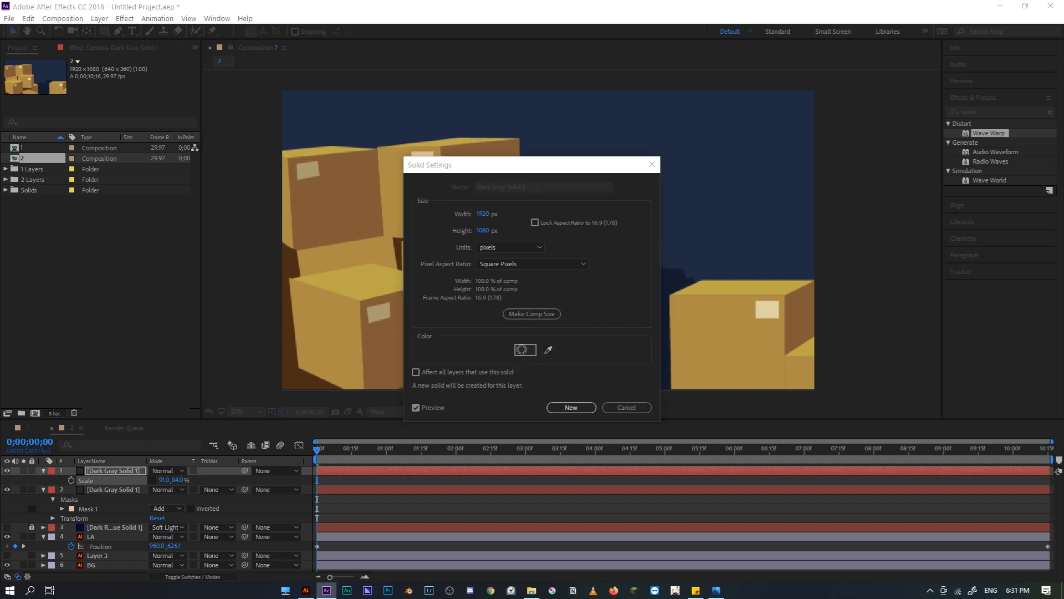
pyautogui.moveTo(452, 282); pyautogui.dragTo(400, 227)
pyautogui.click(643, 228)
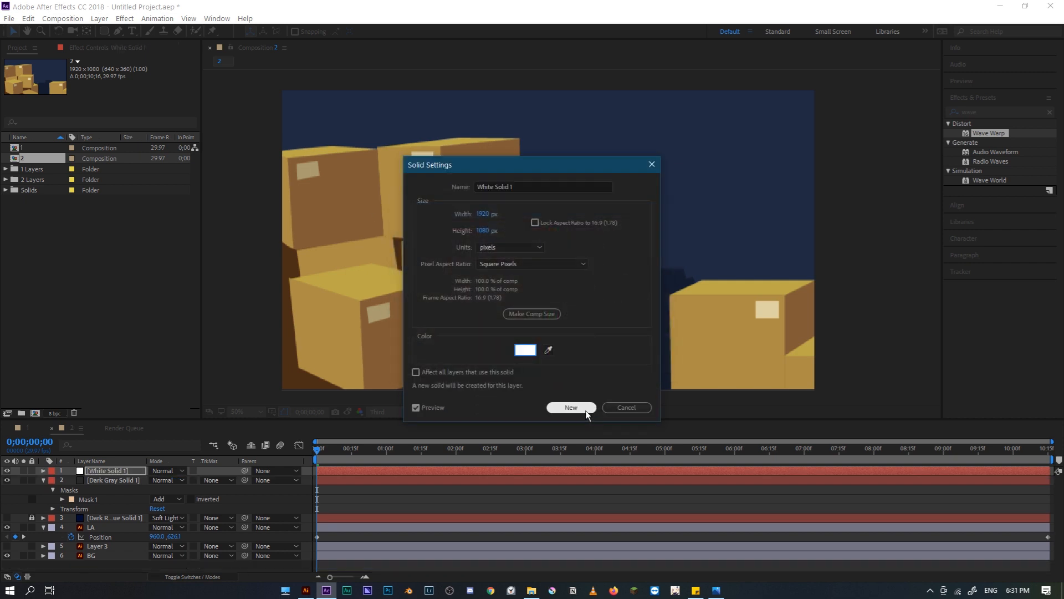
pyautogui.click(579, 409)
pyautogui.scroll(-2, 452, 244)
pyautogui.click(314, 196)
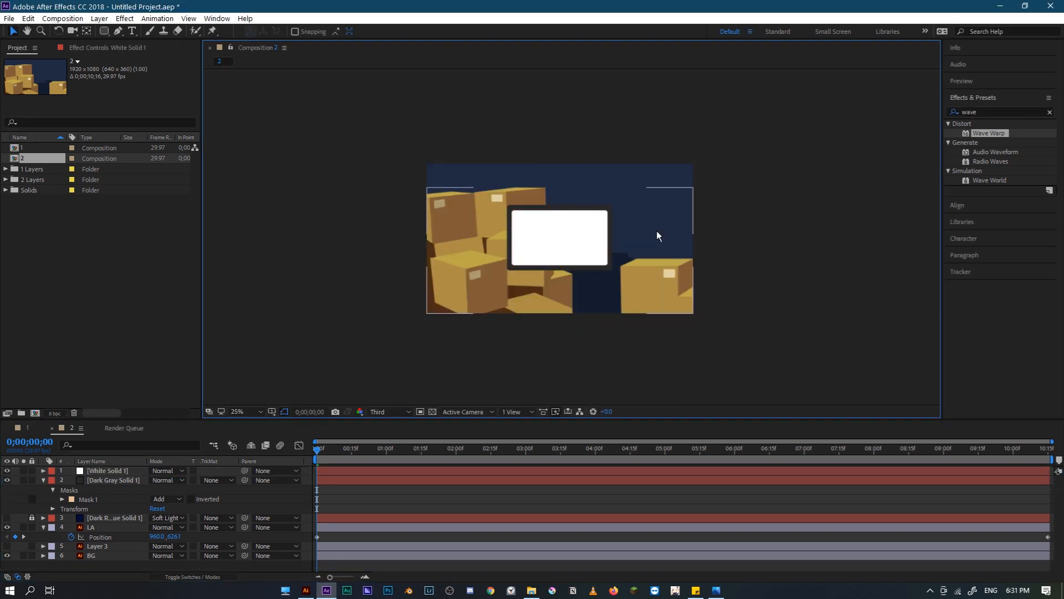
# Duplicate the dark gray frame, move the copy just beneath it and scale it to 32% by 11% as a stand base
pyautogui.scroll(2, 648, 239)
pyautogui.click(598, 301)
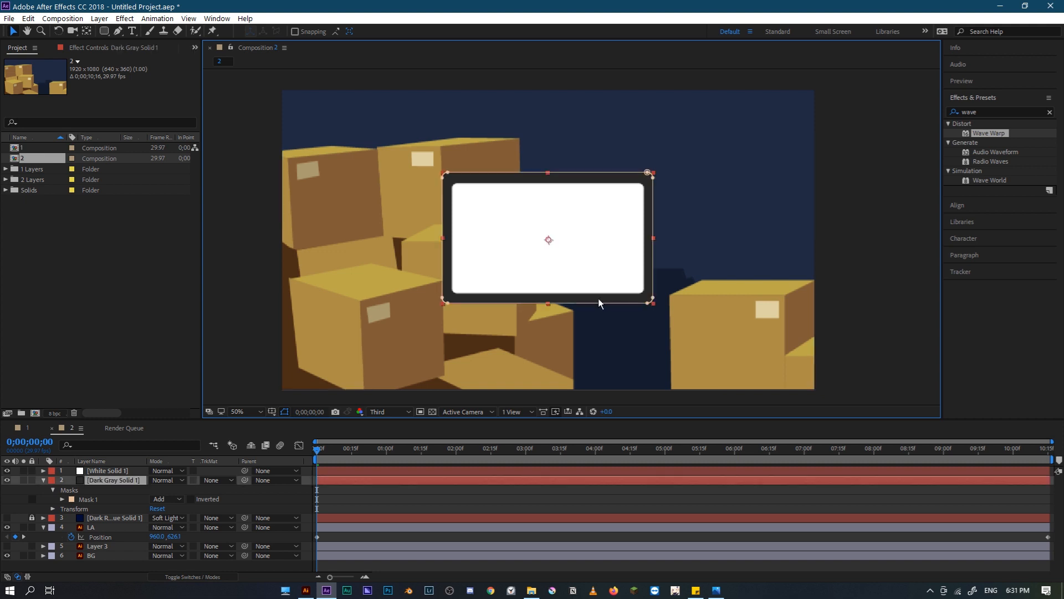
pyautogui.hotkey('ctrl', 'd')
pyautogui.moveTo(598, 299); pyautogui.dragTo(594, 373)
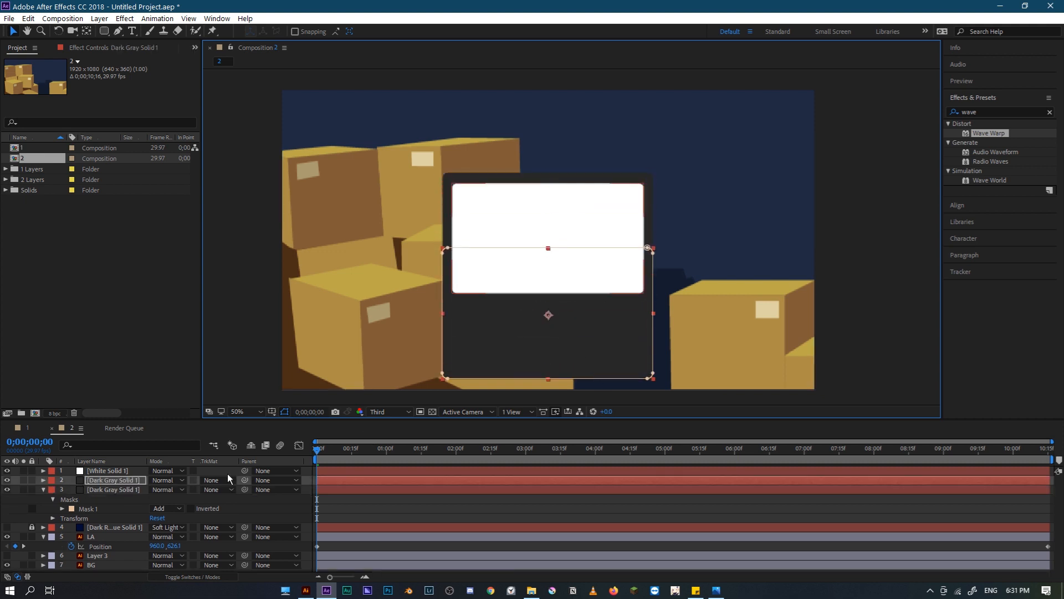
pyautogui.press('s')
pyautogui.click(153, 490)
pyautogui.moveTo(168, 493); pyautogui.dragTo(139, 493)
pyautogui.click(241, 288)
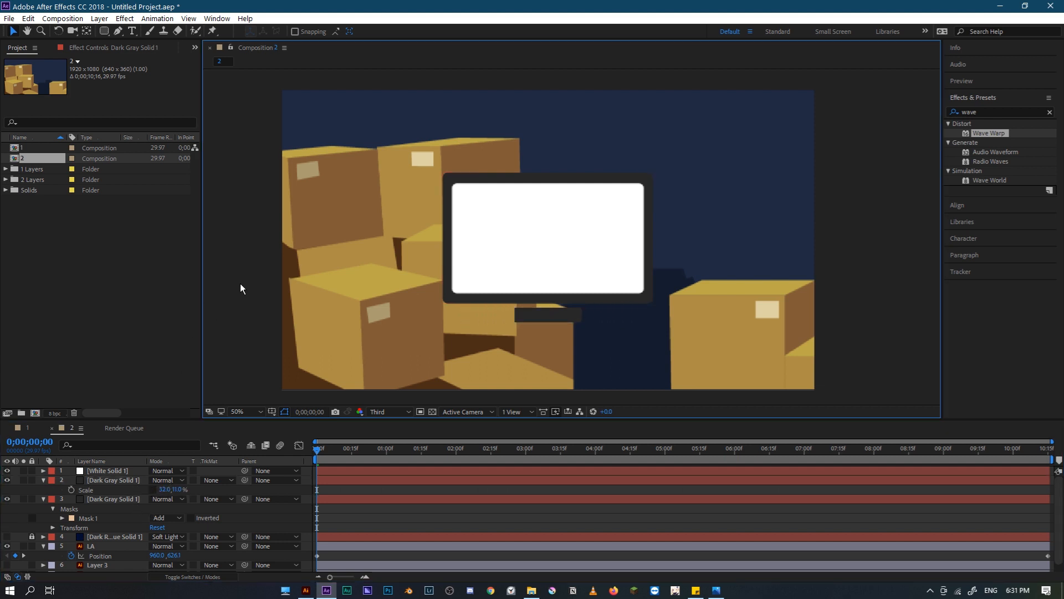
# Duplicate the stand base, move the copy up against the frame and set its horizontal scale to 17% to form the neck
pyautogui.press('.')
pyautogui.scroll(-3, 572, 309)
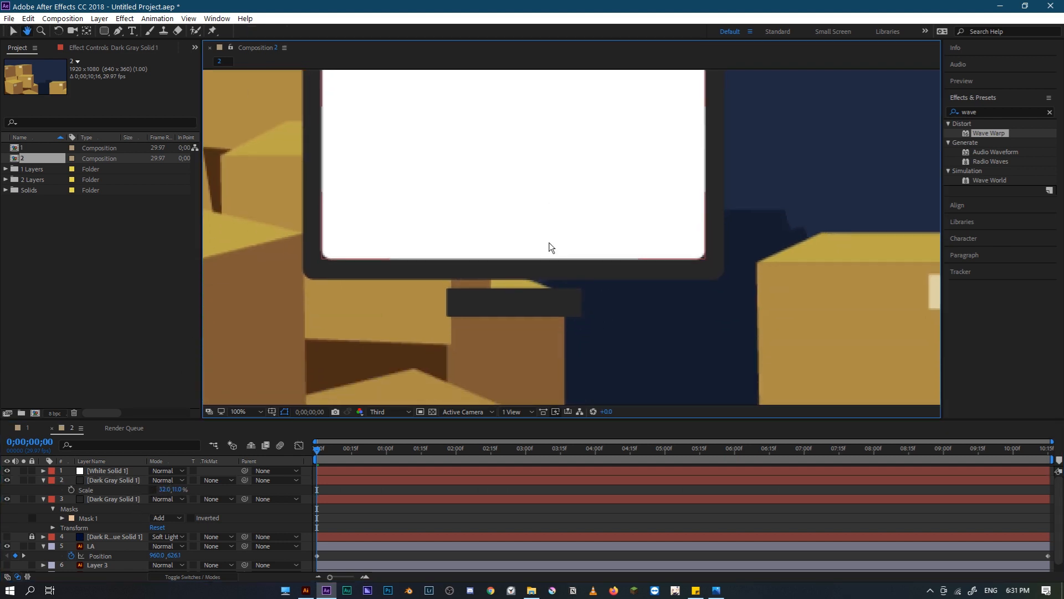
pyautogui.click(523, 308)
pyautogui.hotkey('ctrl', 'd')
pyautogui.moveTo(522, 307); pyautogui.dragTo(525, 289)
pyautogui.press('s')
pyautogui.moveTo(177, 490); pyautogui.dragTo(161, 493)
pyautogui.hotkey('ctrl', 'z')
# Recolor the neck's solid to darker gray 181818 and place its layer below both other dark gray solids
pyautogui.hotkey('ctrl', 'shift', 'y')
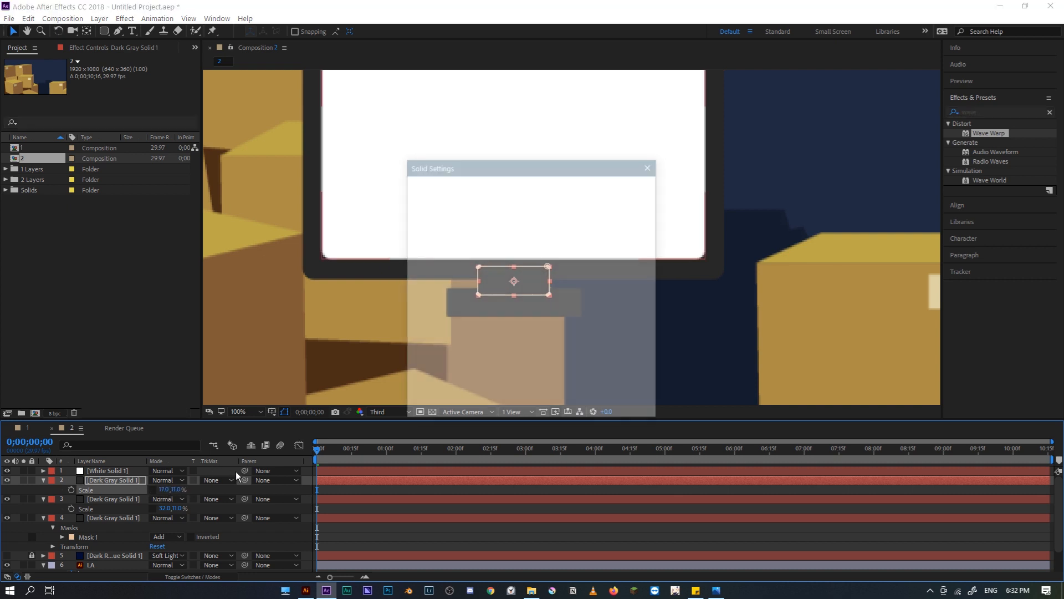
pyautogui.click(525, 350)
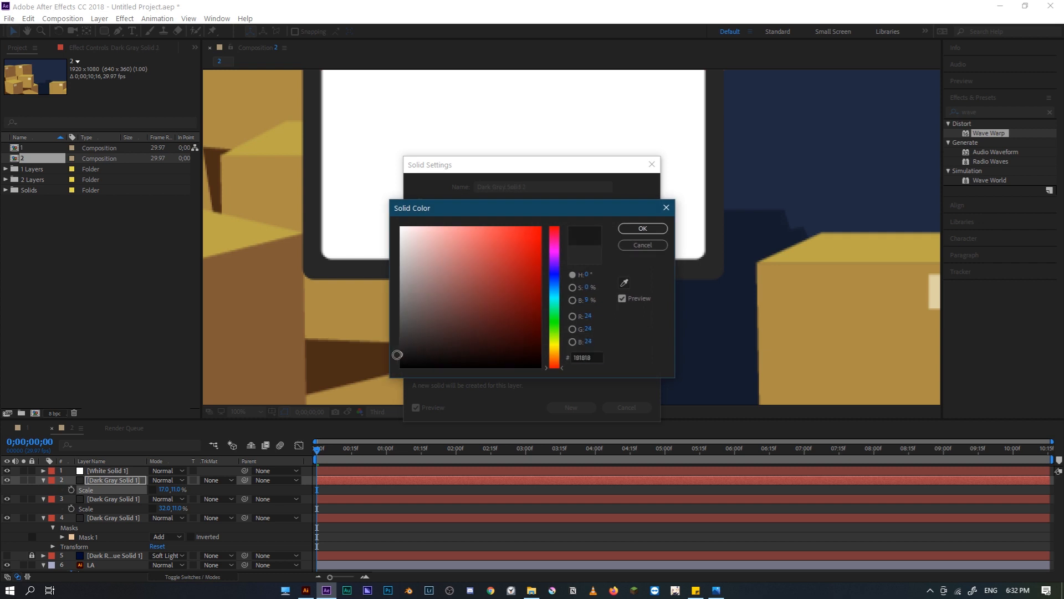
pyautogui.click(632, 232)
pyautogui.click(570, 406)
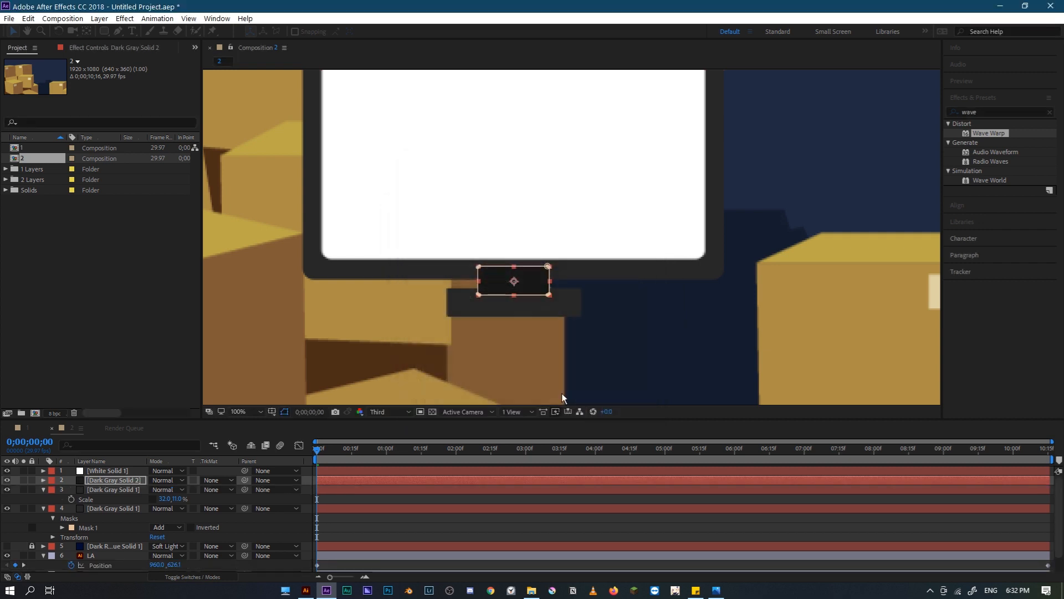
pyautogui.moveTo(128, 479); pyautogui.dragTo(124, 522)
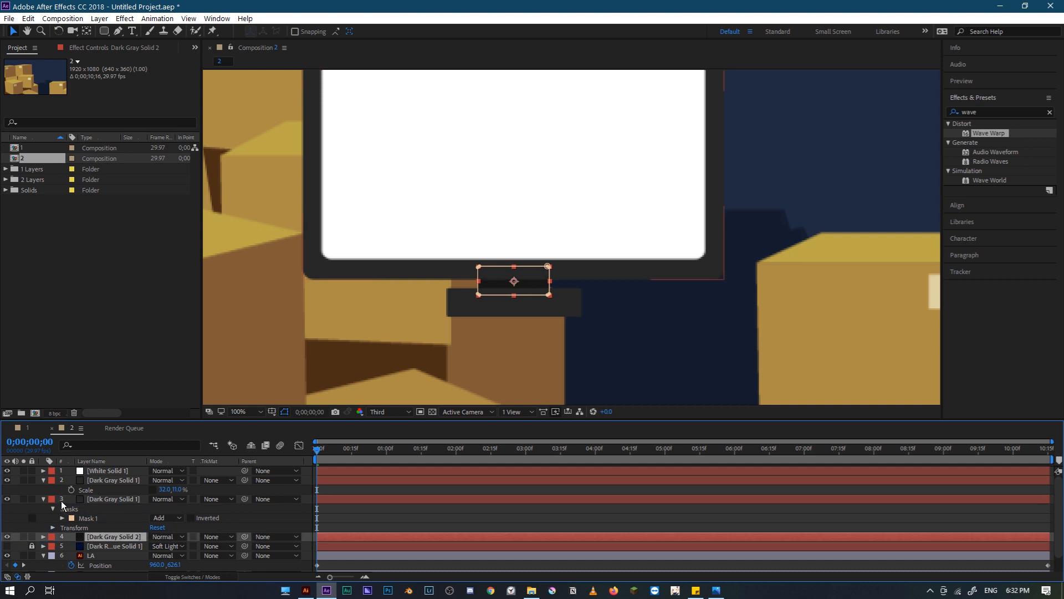
pyautogui.click(43, 499)
pyautogui.click(43, 480)
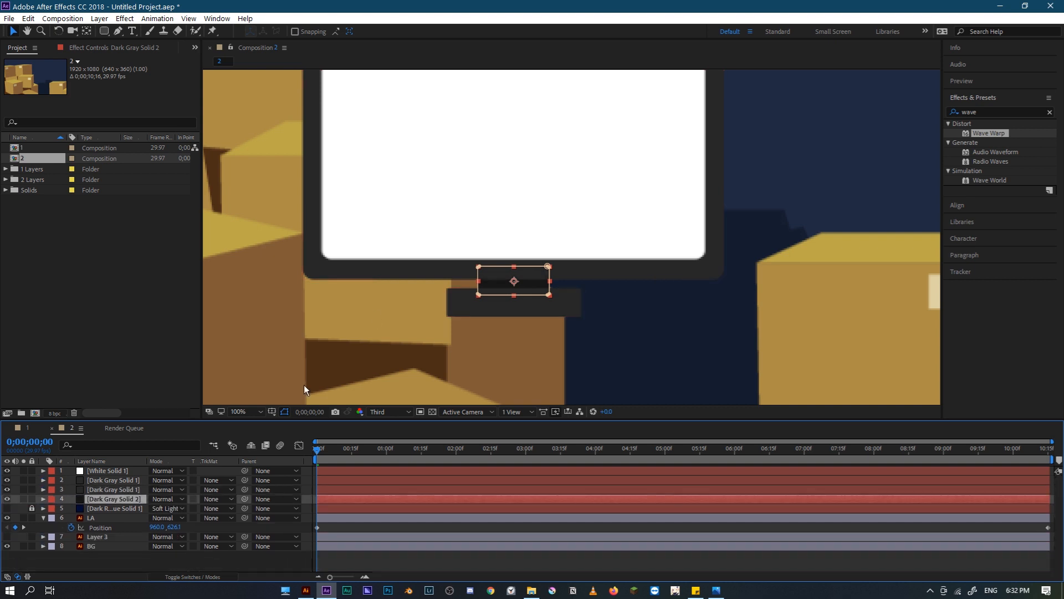
# Scale the stand base down to 28% by 8%
pyautogui.scroll(-4, 480, 208)
pyautogui.press('.')
pyautogui.press('.')
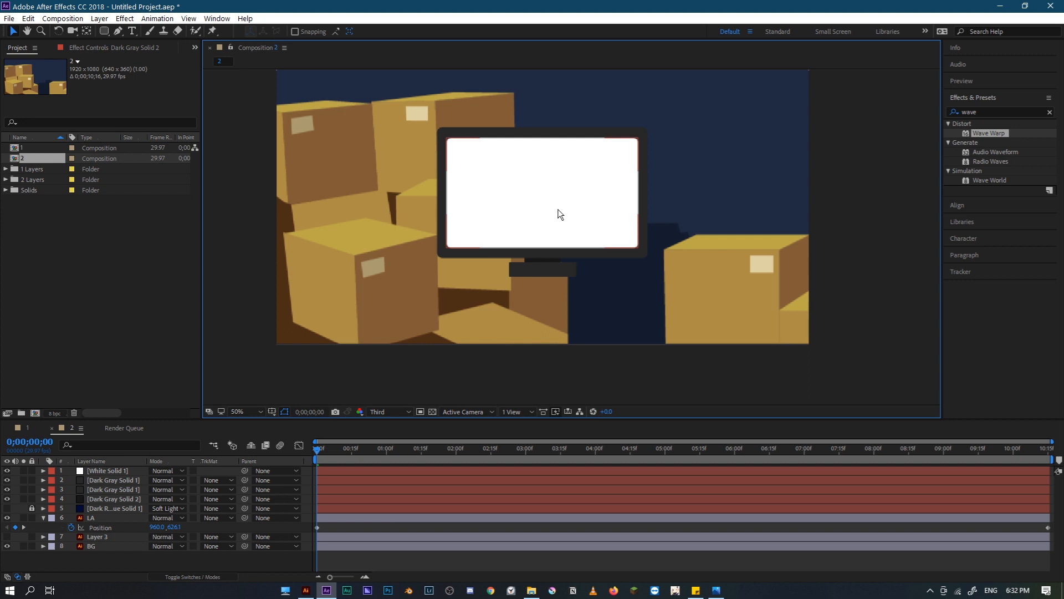
pyautogui.click(527, 264)
pyautogui.press('.')
pyautogui.press('.')
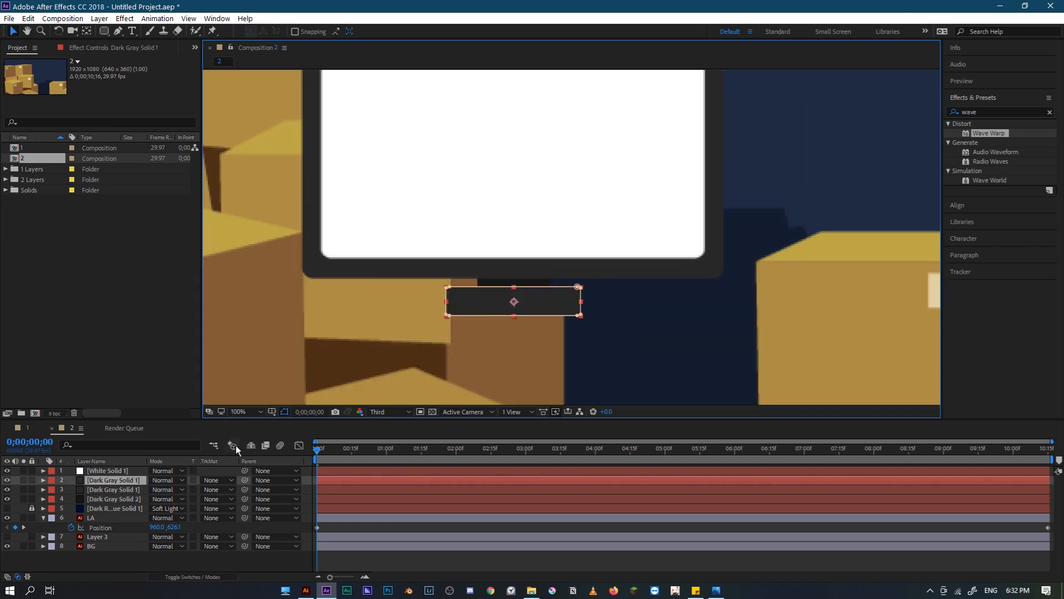
pyautogui.press('s')
pyautogui.moveTo(161, 489); pyautogui.dragTo(176, 490)
pyautogui.scroll(-2, 388, 393)
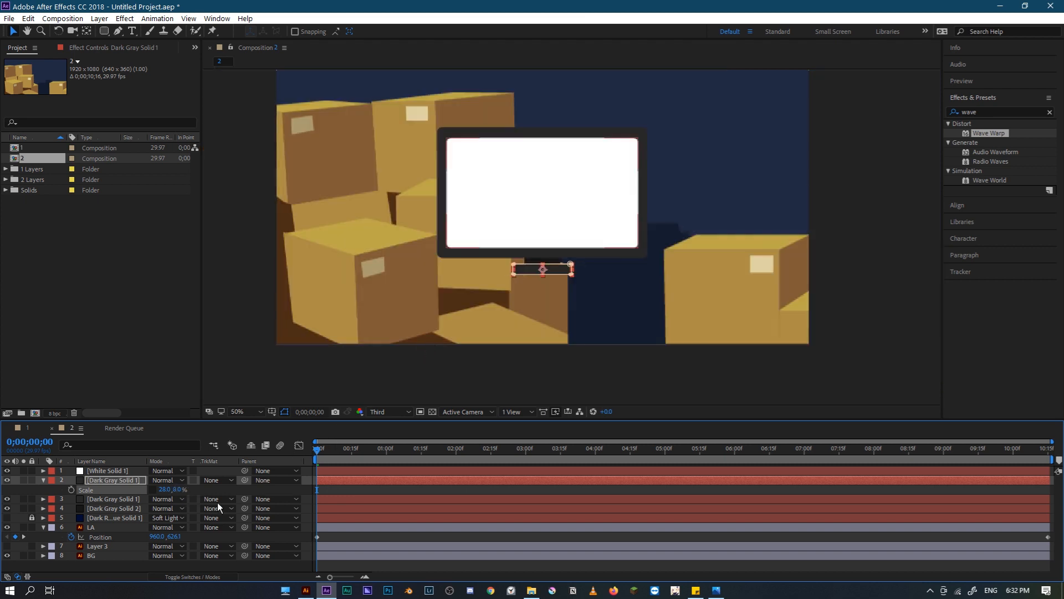
# Add composition 1 to composition 2 and scale and position it so that it just covers the white screen
pyautogui.click(105, 507)
pyautogui.keyDown('shift'); pyautogui.click(108, 470); pyautogui.keyUp('shift')
pyautogui.click(831, 270)
pyautogui.moveTo(29, 147); pyautogui.dragTo(542, 194)
pyautogui.moveTo(807, 345); pyautogui.dragTo(654, 324)
pyautogui.moveTo(517, 195)
pyautogui.mouseDown()
pyautogui.moveTo(538, 179)
pyautogui.moveTo(518, 191)
pyautogui.mouseUp()
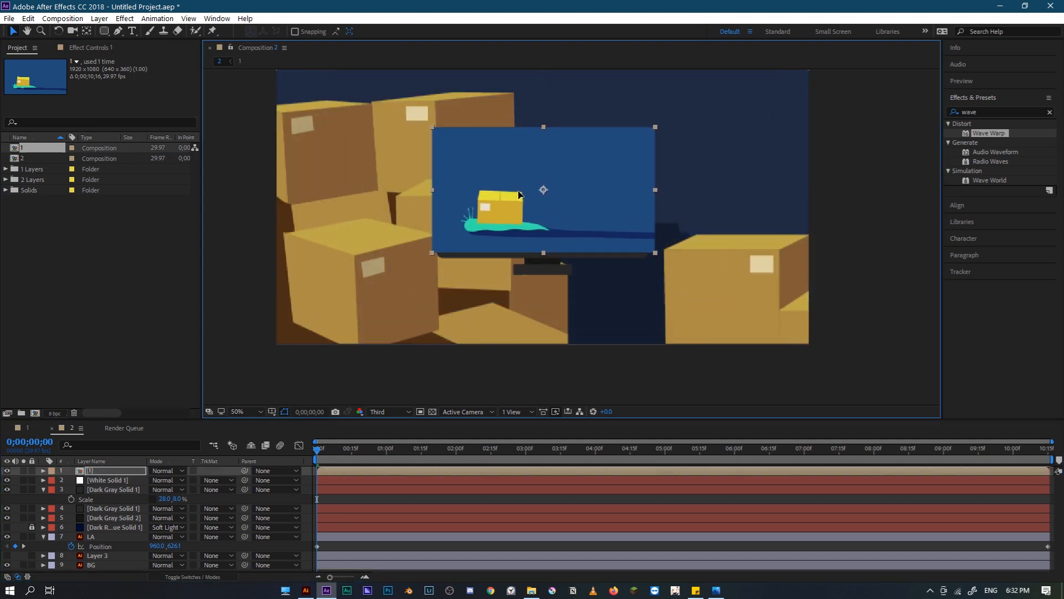
# Try to set an alpha track matte on the white solid using the composition 1 layer above it
pyautogui.click(103, 481)
pyautogui.click(218, 480)
pyautogui.click(242, 513)
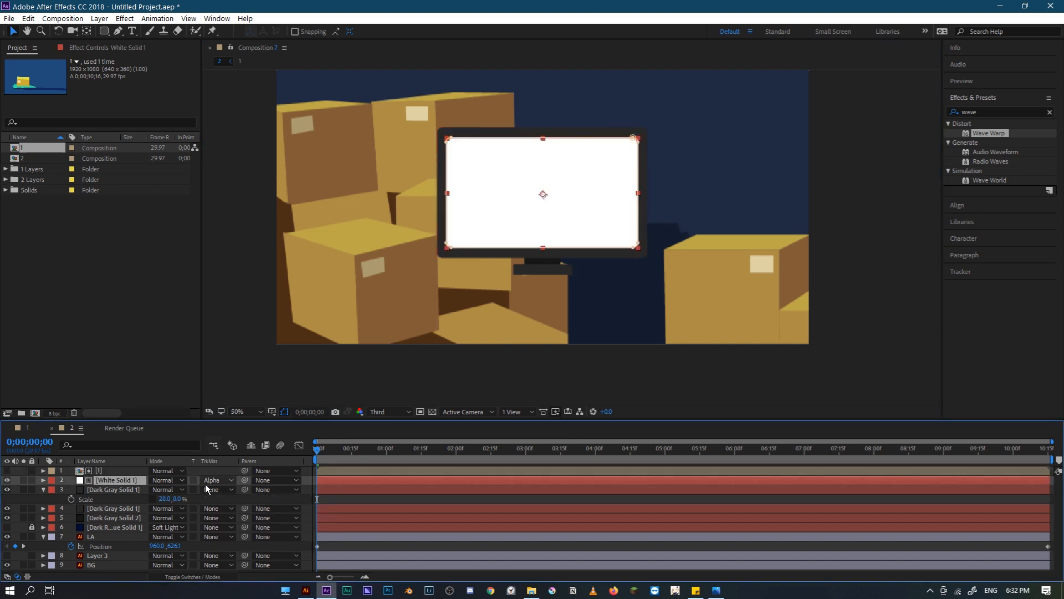
pyautogui.hotkey('ctrl', 'z')
# Move the composition 1 layer below White Solid 1, set its track matte to Alpha and preview the result
pyautogui.moveTo(119, 474)
pyautogui.mouseDown()
pyautogui.moveTo(126, 470)
pyautogui.moveTo(120, 483)
pyautogui.mouseUp()
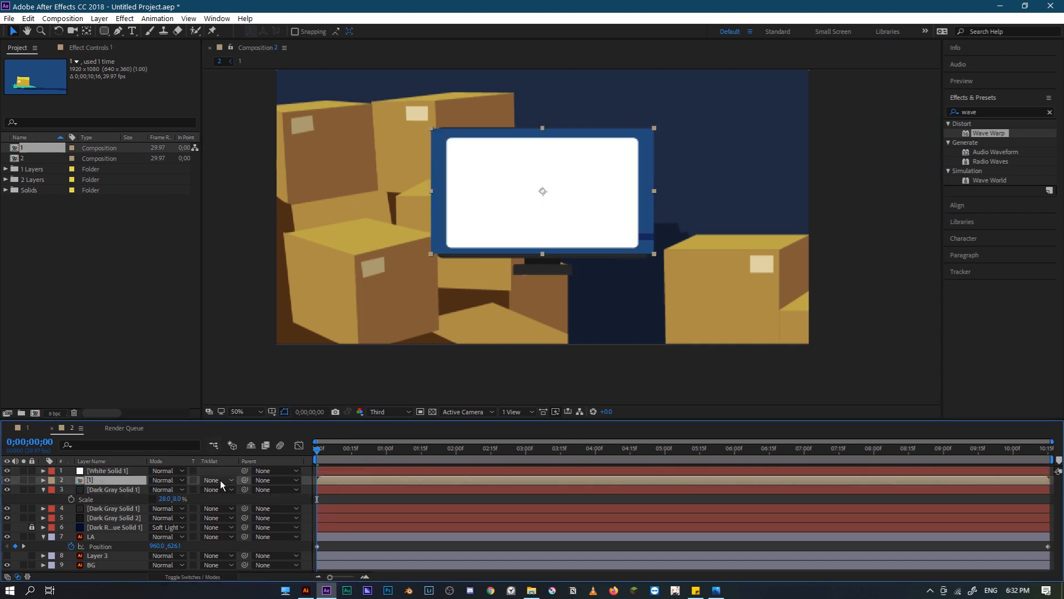
pyautogui.click(221, 480)
pyautogui.click(224, 509)
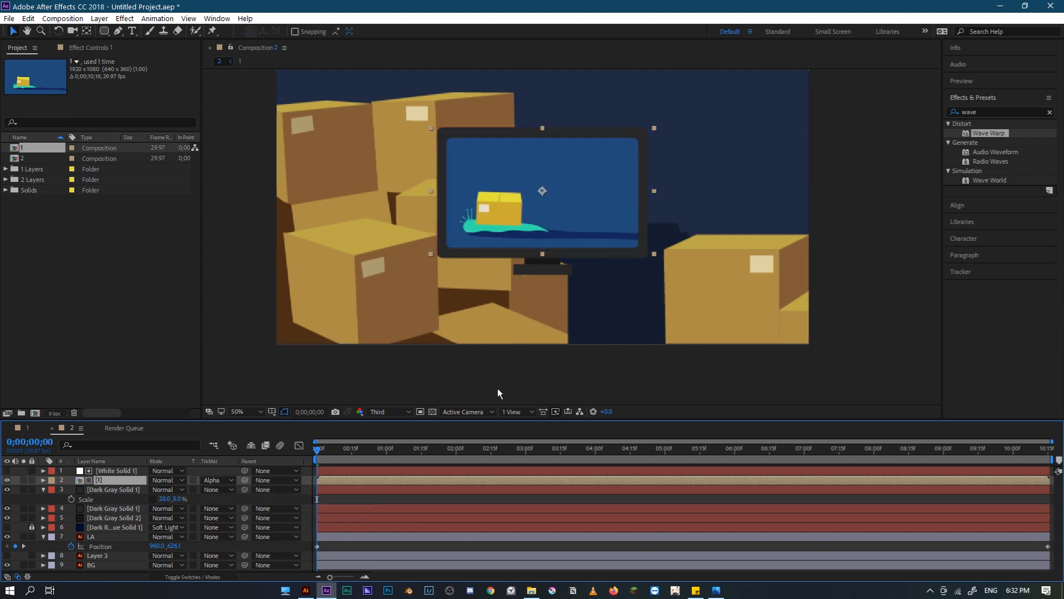
pyautogui.press('space')
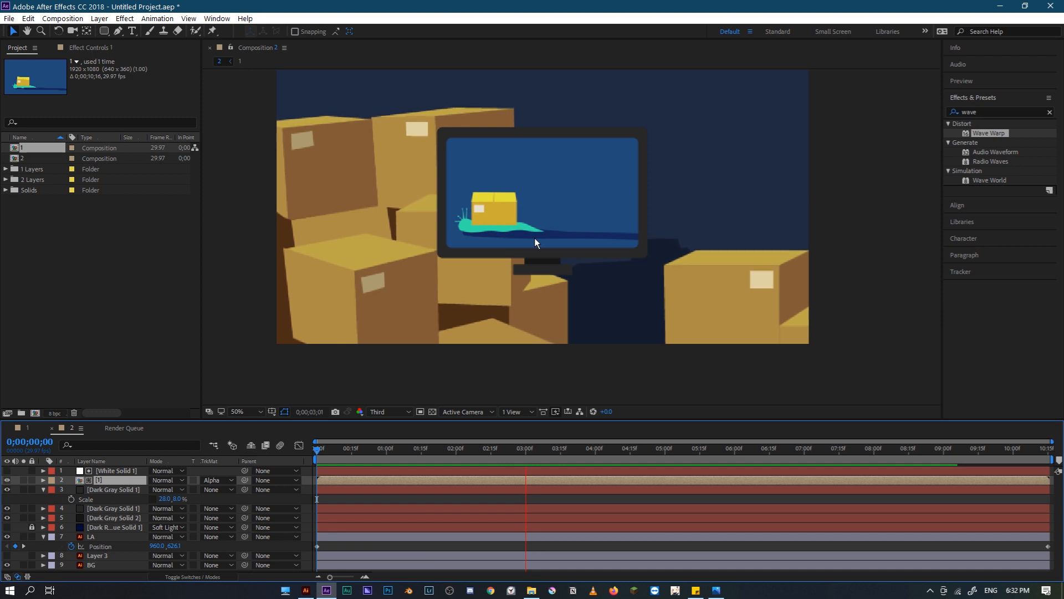
pyautogui.press('space')
# Pre-compose the white solid, composition 1 and the three dark gray monitor solids as TV
pyautogui.click(118, 471)
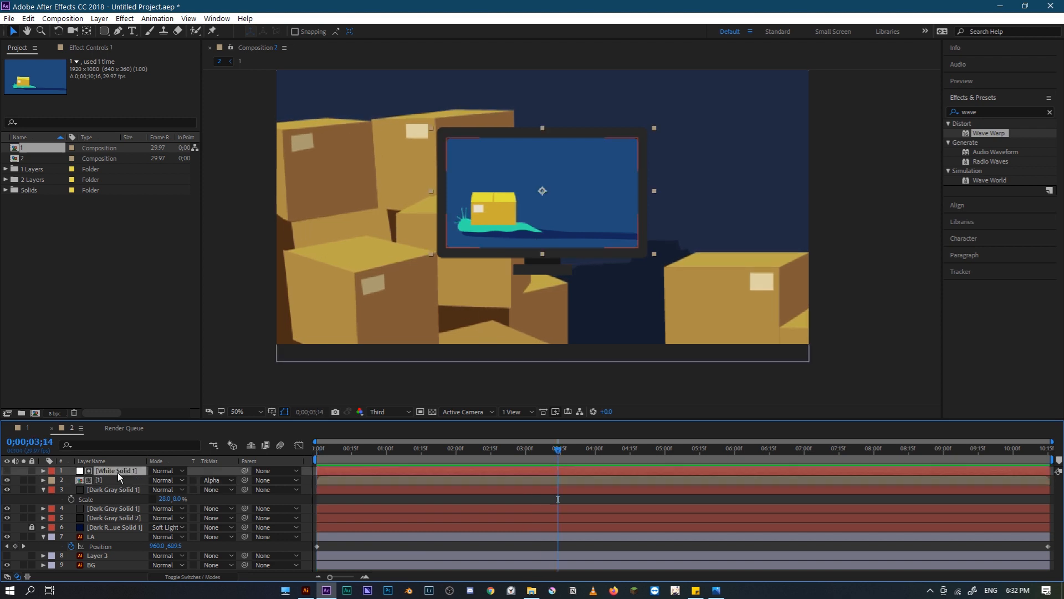
pyautogui.keyDown('shift'); pyautogui.click(113, 520); pyautogui.keyUp('shift')
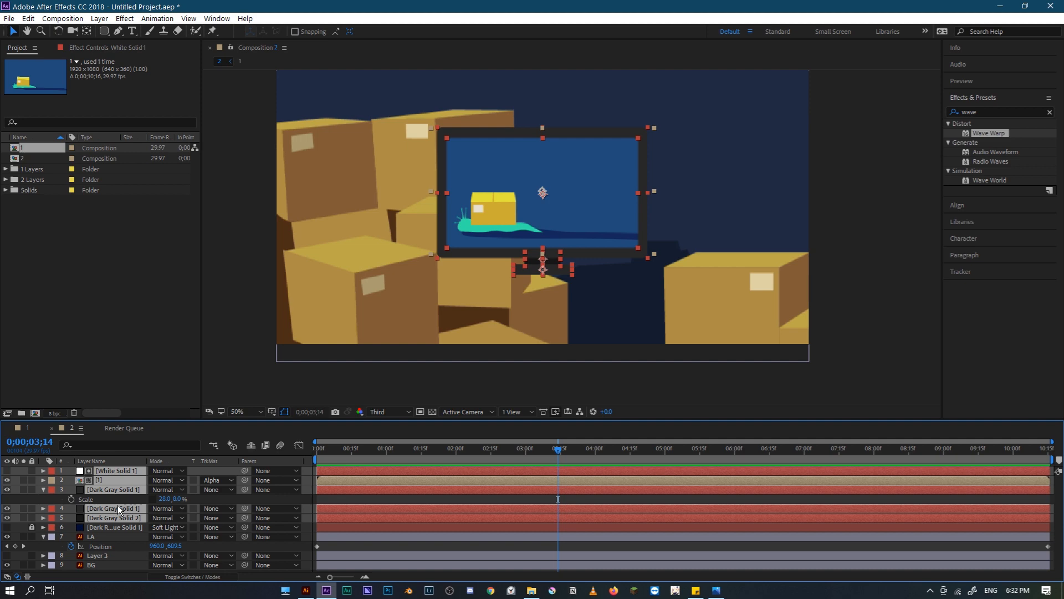
pyautogui.hotkey('ctrl', 'shift', 'c')
pyautogui.write('T')
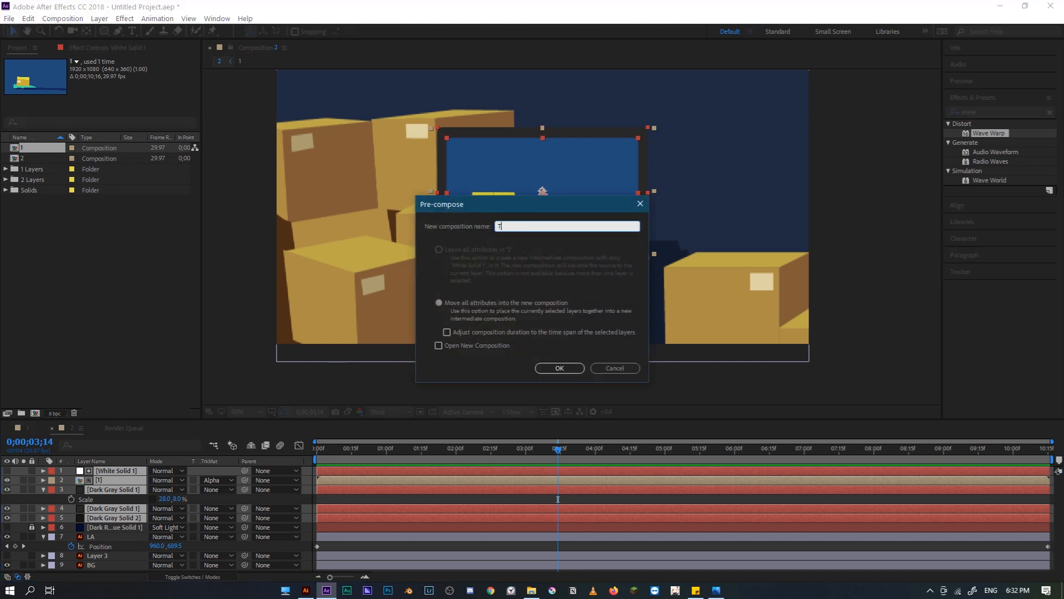
pyautogui.write('V')
pyautogui.click(545, 369)
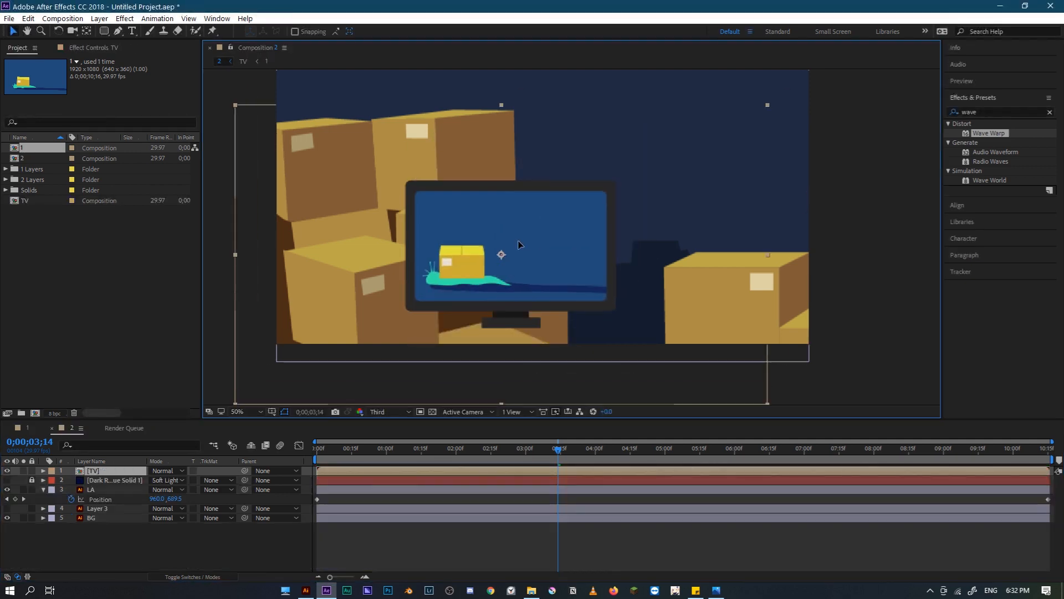
# Reposition the TV layer, make it 3D and rotate it to -42° in Y and -9° in Z
pyautogui.moveTo(558, 130); pyautogui.dragTo(580, 194)
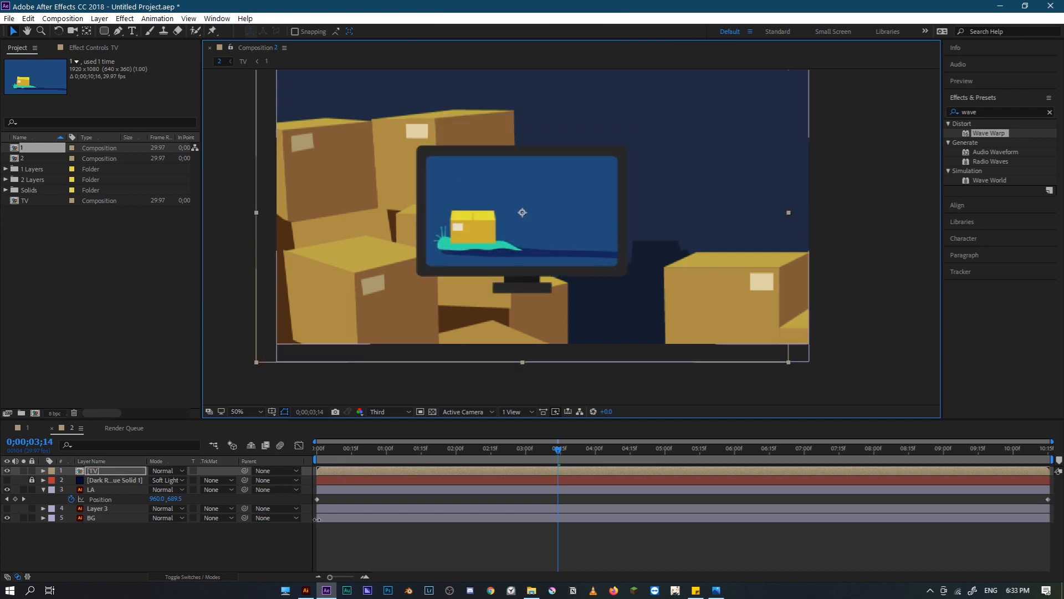
pyautogui.click(198, 577)
pyautogui.click(210, 470)
pyautogui.press('r')
pyautogui.moveTo(161, 498)
pyautogui.mouseDown()
pyautogui.moveTo(155, 522)
pyautogui.moveTo(158, 509)
pyautogui.mouseUp()
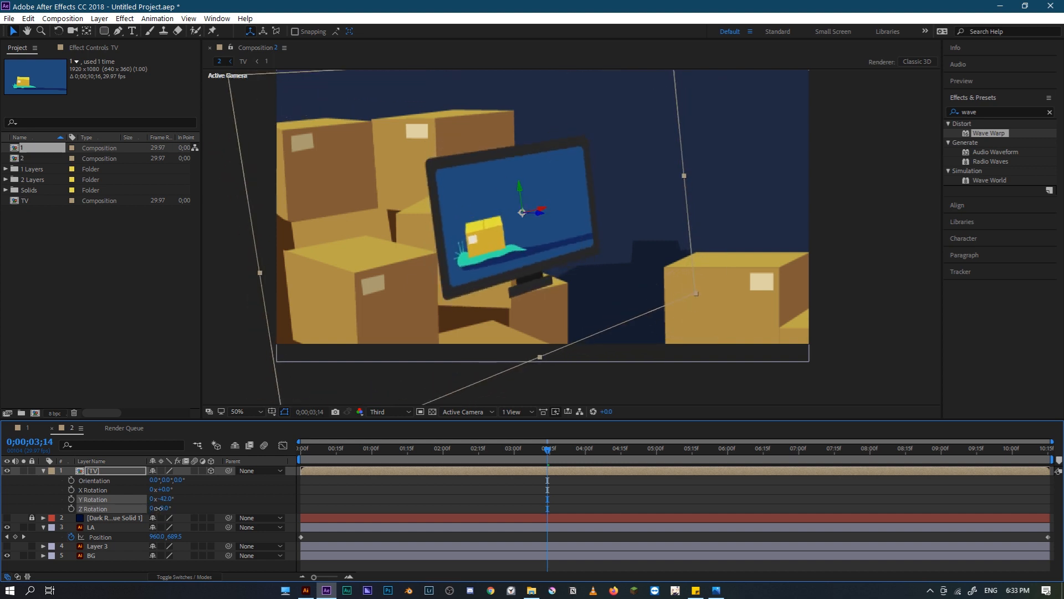
# Shrink the TV and place it on the darker side face of the upper box
pyautogui.moveTo(697, 288); pyautogui.dragTo(614, 256)
pyautogui.moveTo(563, 222); pyautogui.dragTo(524, 158)
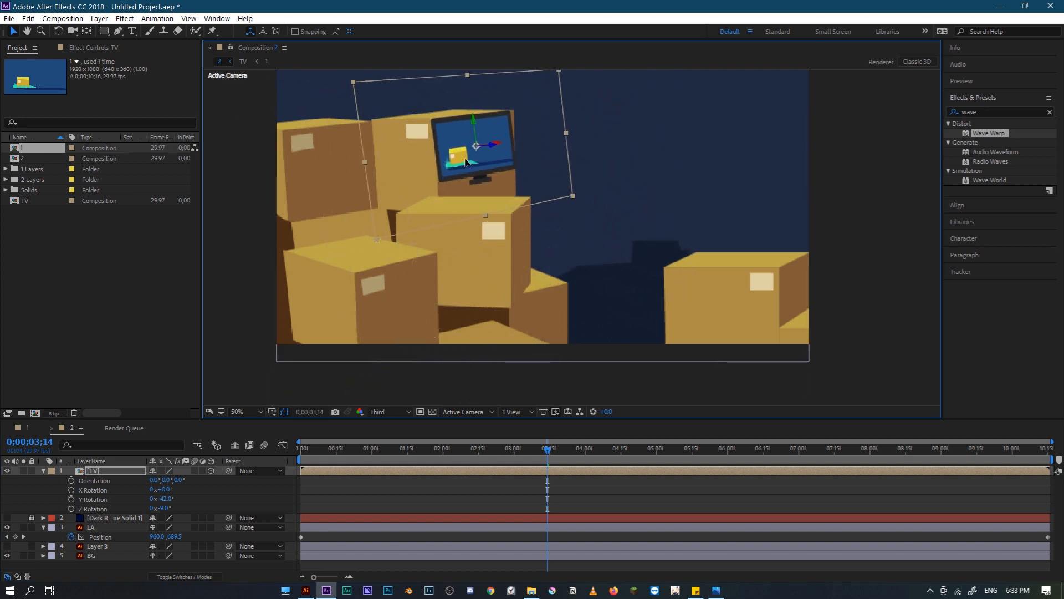
pyautogui.moveTo(561, 192); pyautogui.dragTo(558, 190)
# Match the TV to the box face by setting its rotation to X 4°, Y -45° and Z -7°
pyautogui.moveTo(165, 499); pyautogui.dragTo(165, 509)
pyautogui.scroll(2, 504, 126)
pyautogui.scroll(-1, 504, 125)
pyautogui.moveTo(503, 125); pyautogui.dragTo(538, 265)
pyautogui.moveTo(165, 499); pyautogui.dragTo(162, 499)
pyautogui.moveTo(160, 489); pyautogui.dragTo(163, 490)
pyautogui.scroll(-2, 318, 143)
pyautogui.click(318, 143)
pyautogui.scroll(1, 679, 268)
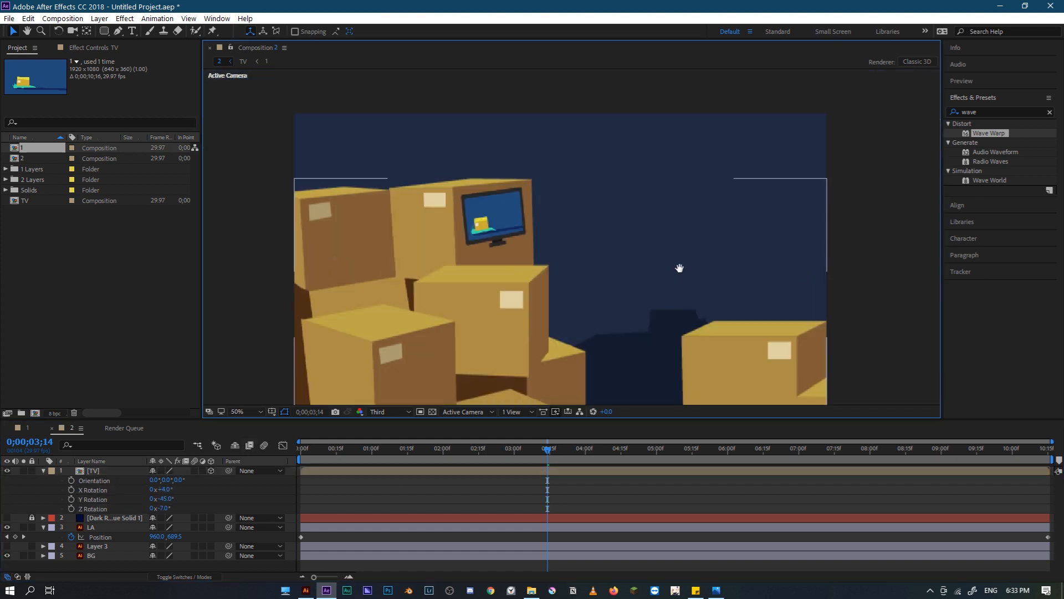
# Parent the TV layer to the LA layer and preview the animation from the start
pyautogui.moveTo(679, 268); pyautogui.dragTo(649, 212)
pyautogui.moveTo(343, 450); pyautogui.dragTo(234, 457)
pyautogui.press('space')
pyautogui.scroll(1, 478, 138)
pyautogui.scroll(-2, 484, 145)
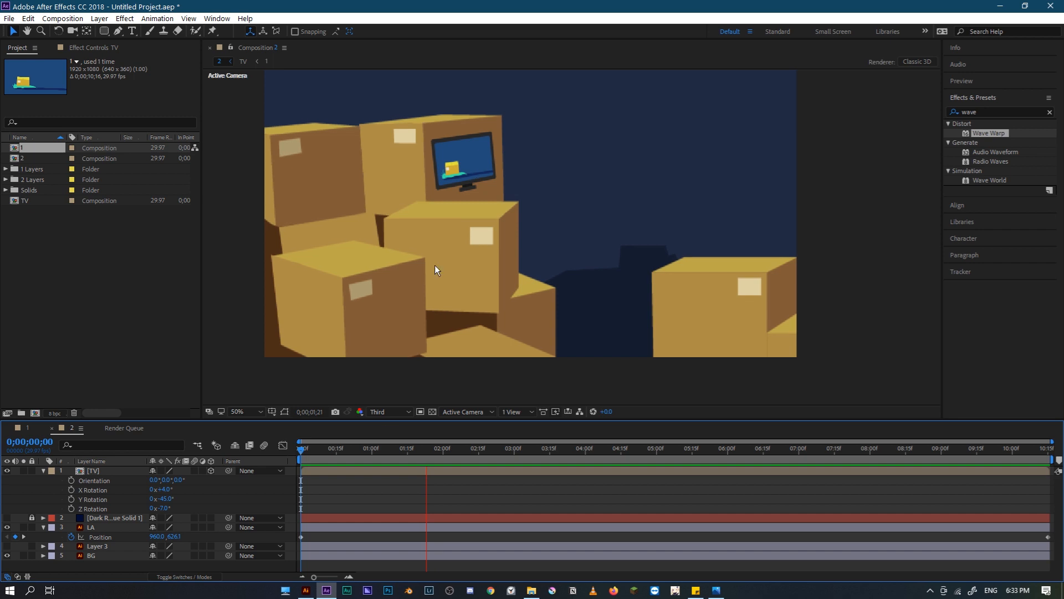
pyautogui.moveTo(228, 470); pyautogui.dragTo(128, 529)
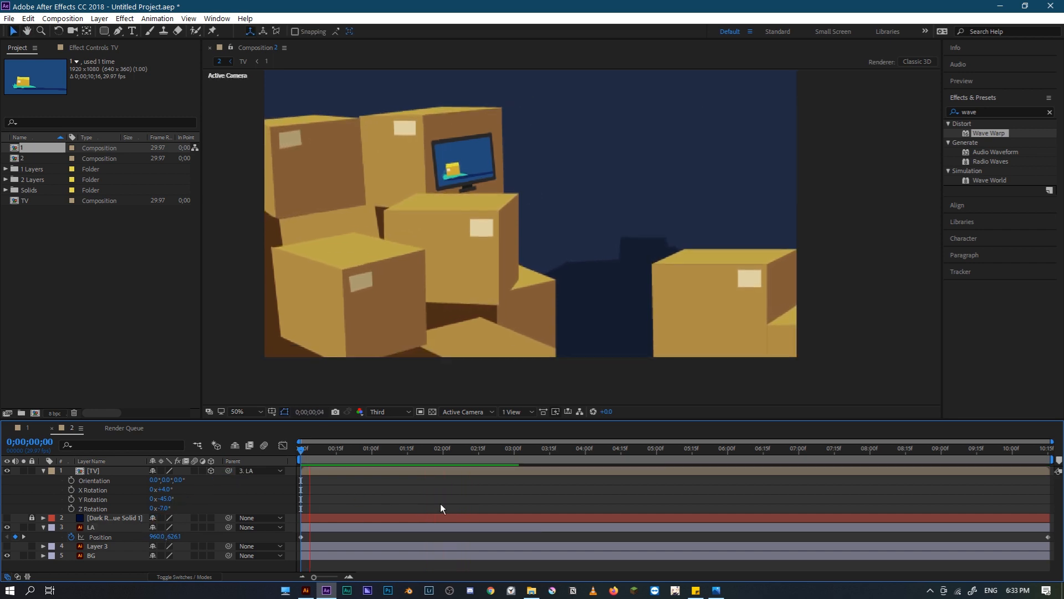
pyautogui.press('space')
# Move the TV slightly higher on the box's side face and play back the animation
pyautogui.click(325, 470)
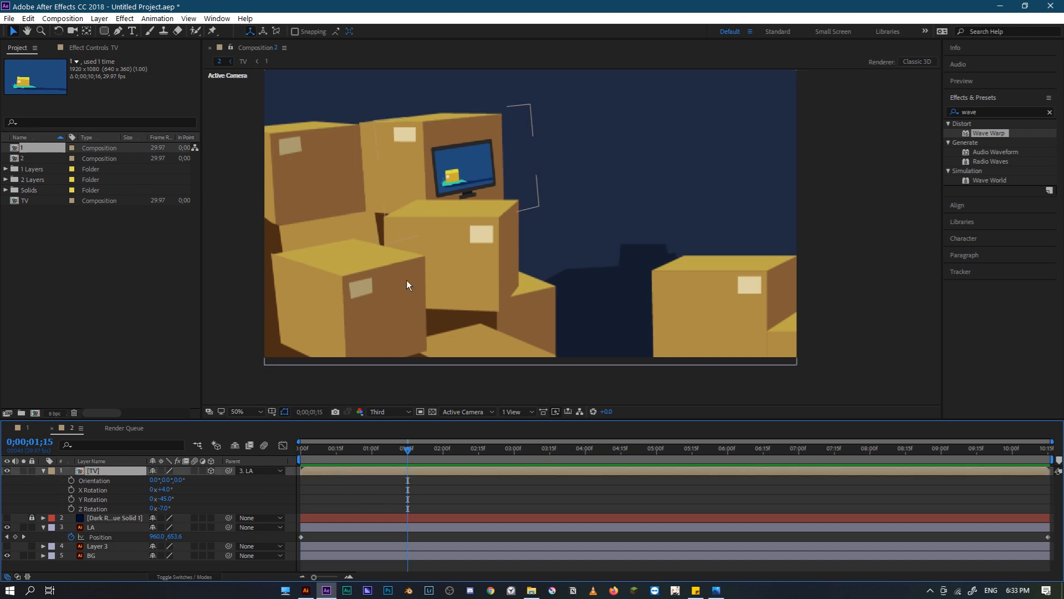
pyautogui.moveTo(484, 140); pyautogui.dragTo(483, 122)
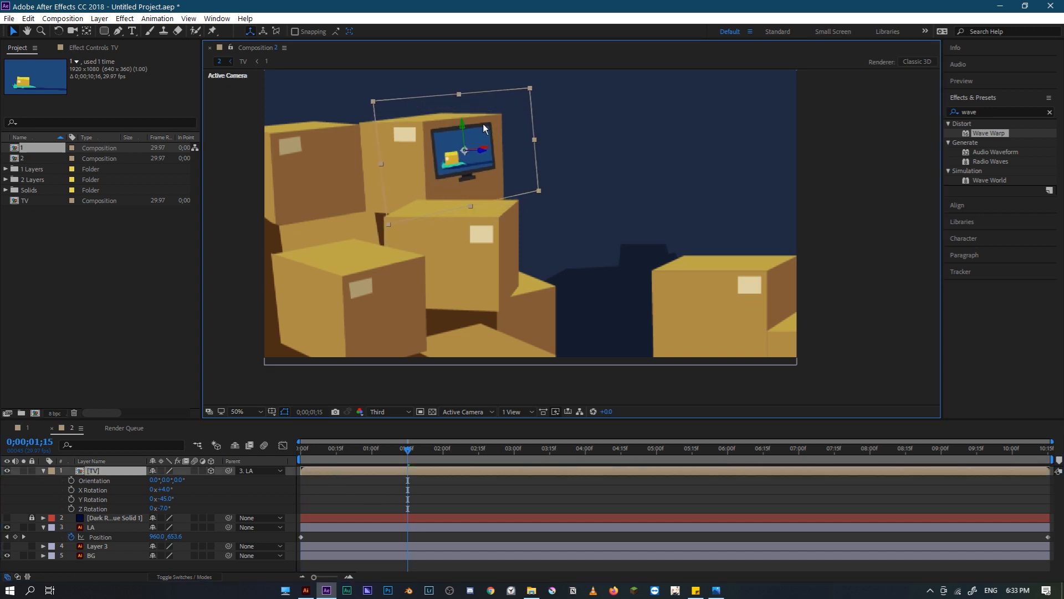
pyautogui.click(423, 383)
pyautogui.press('space')
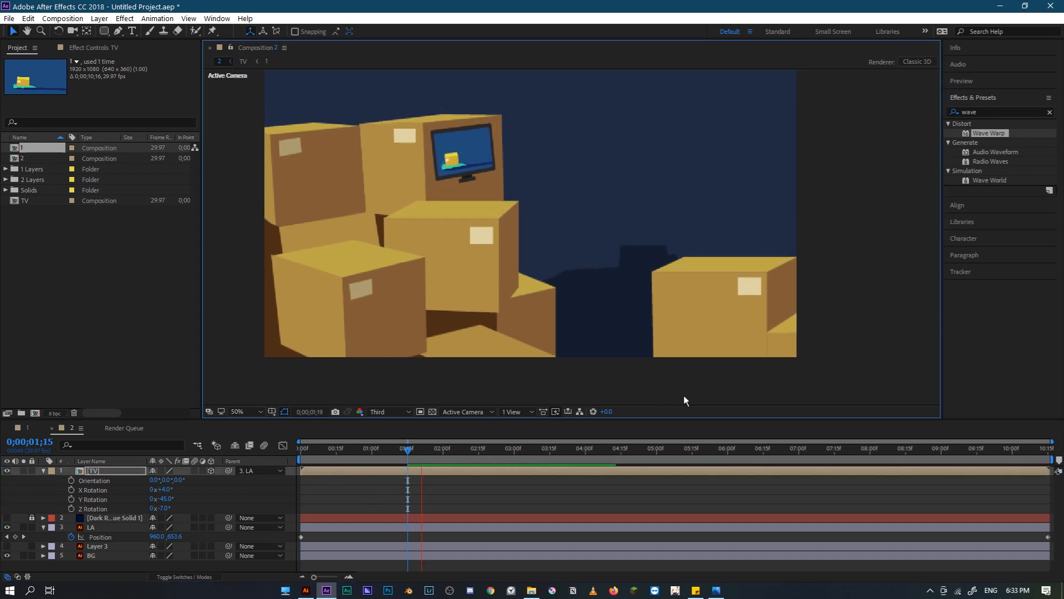
pyautogui.moveTo(584, 219); pyautogui.dragTo(561, 248)
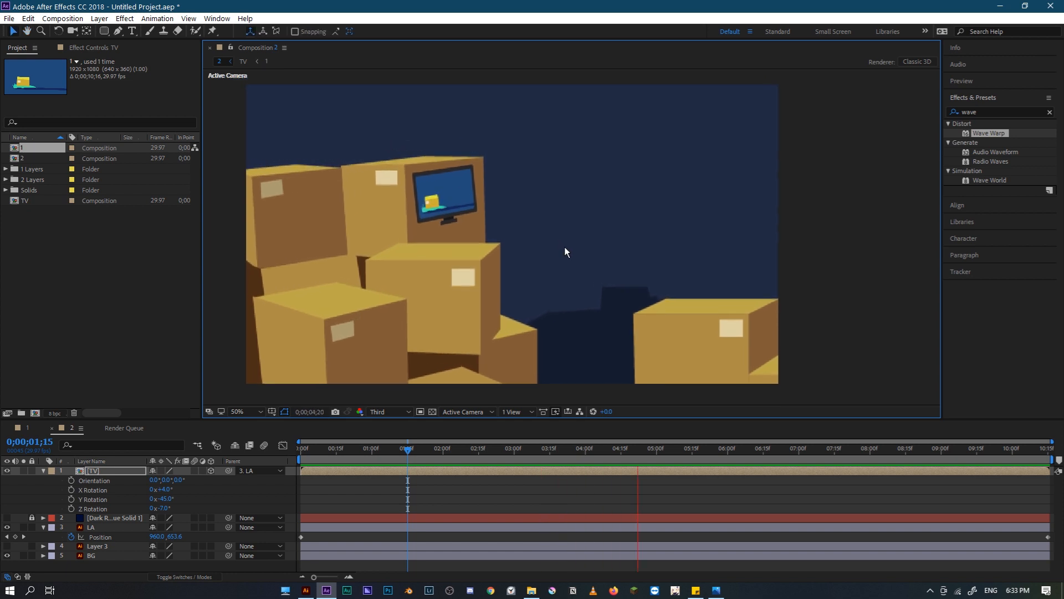
pyautogui.press('space')
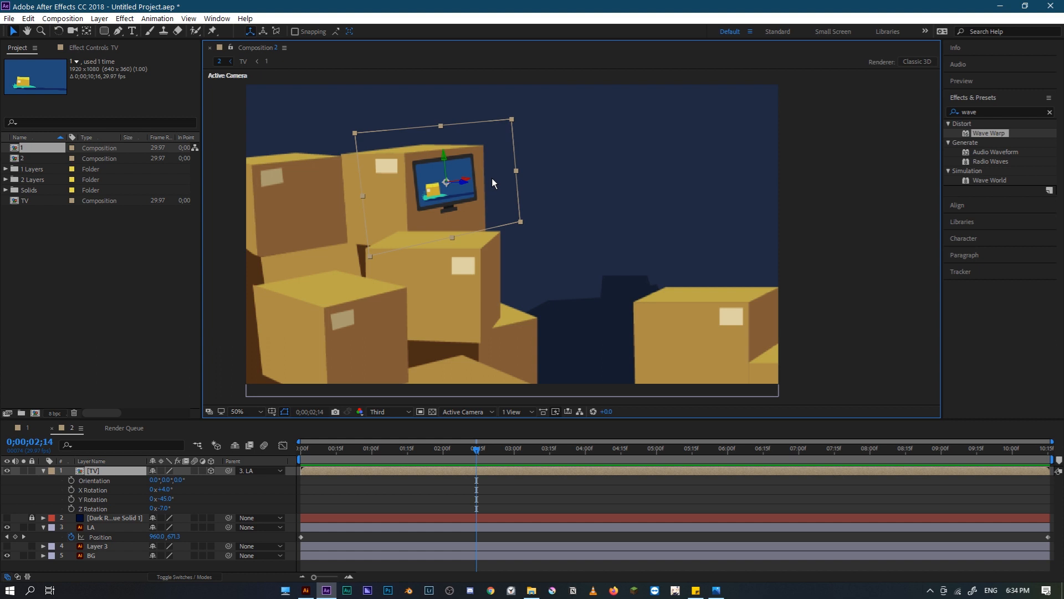
# Duplicate the TV layer and fit the copy onto the far-right box's front face with Y rotation 18° and Z rotation -2°
pyautogui.hotkey('ctrl', 'd')
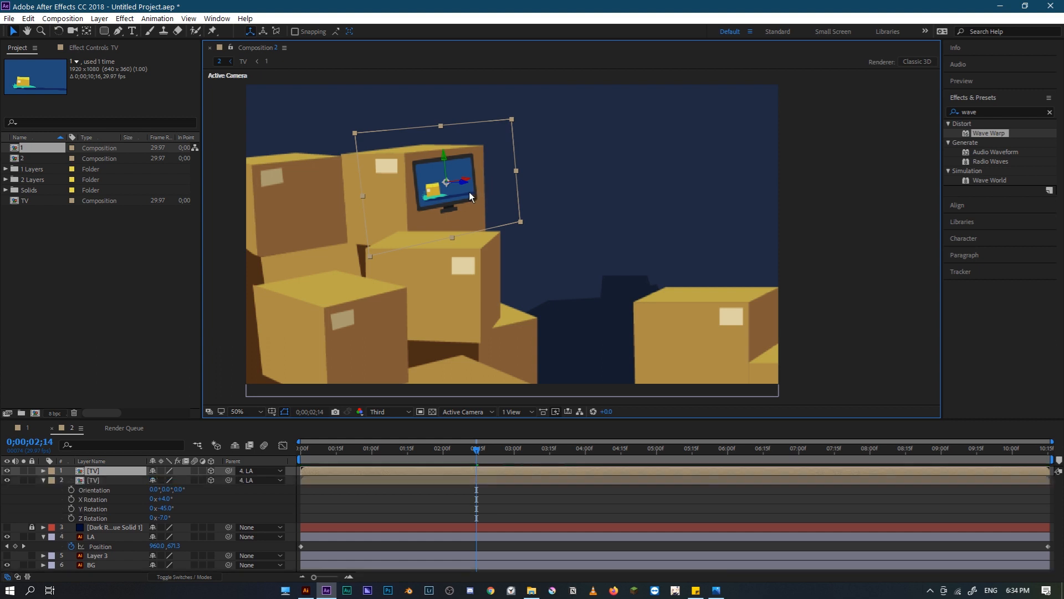
pyautogui.moveTo(469, 192); pyautogui.dragTo(715, 370)
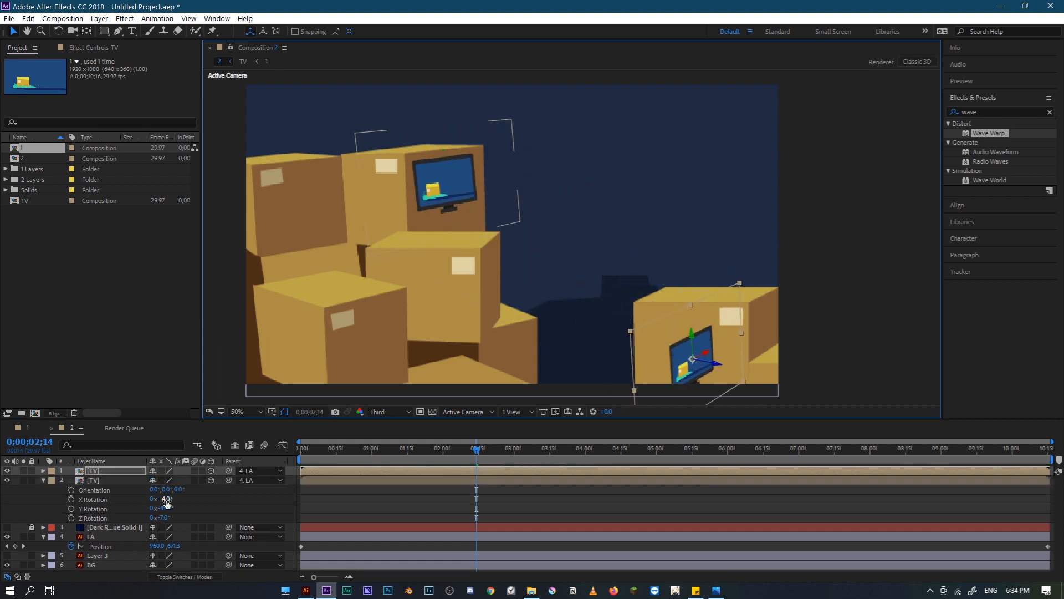
pyautogui.press('r')
pyautogui.moveTo(162, 498); pyautogui.dragTo(208, 505)
pyautogui.moveTo(672, 360); pyautogui.dragTo(664, 347)
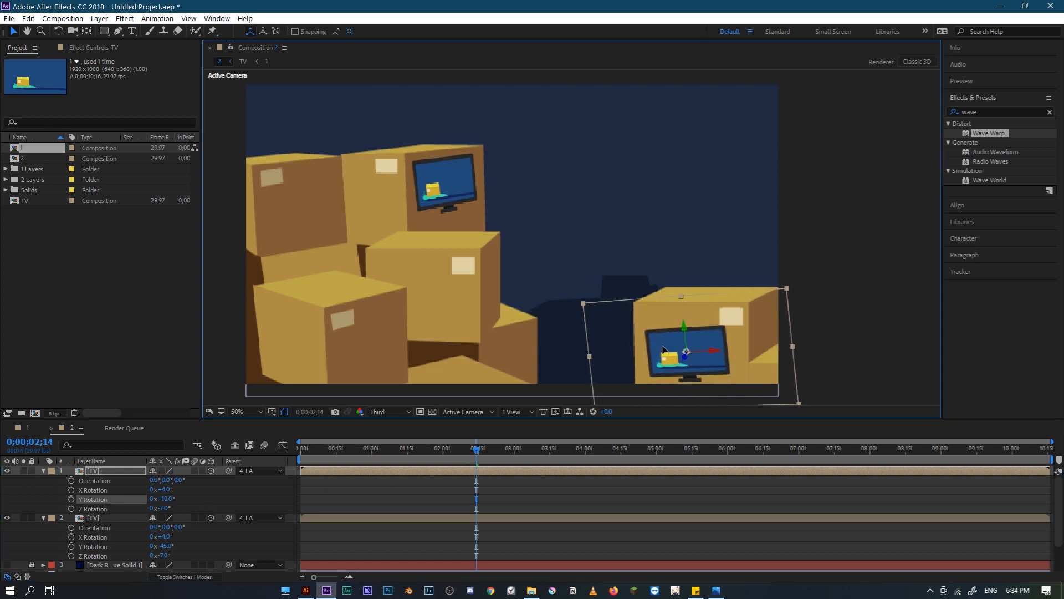
pyautogui.moveTo(167, 509); pyautogui.dragTo(172, 510)
pyautogui.moveTo(687, 332); pyautogui.dragTo(685, 339)
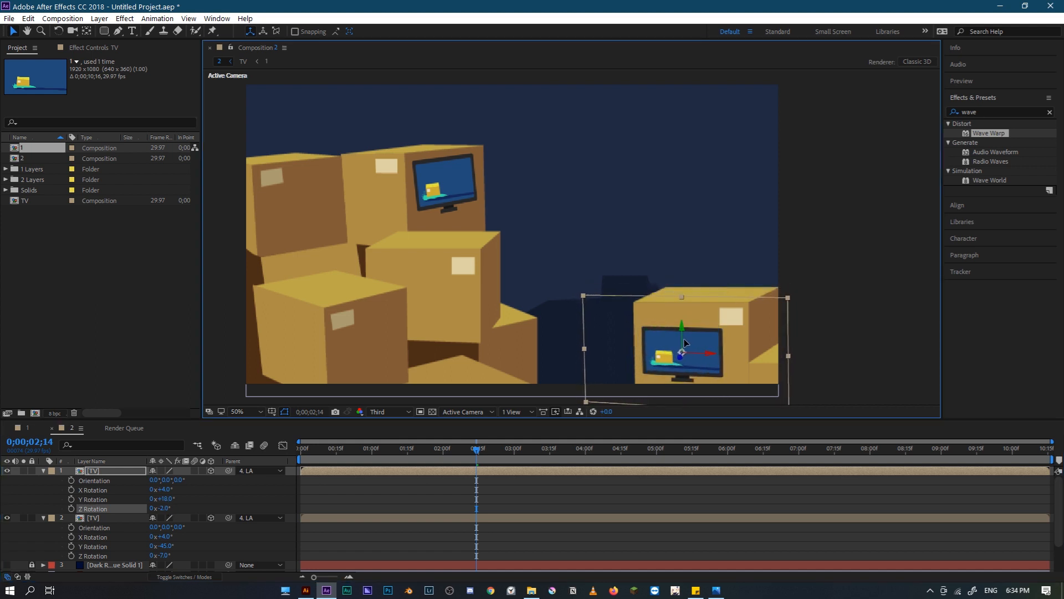
# Apply the Tint effect to the TV copy and collapse the properties of both TV layers
pyautogui.click(125, 19)
pyautogui.moveTo(231, 133)
pyautogui.click(310, 511)
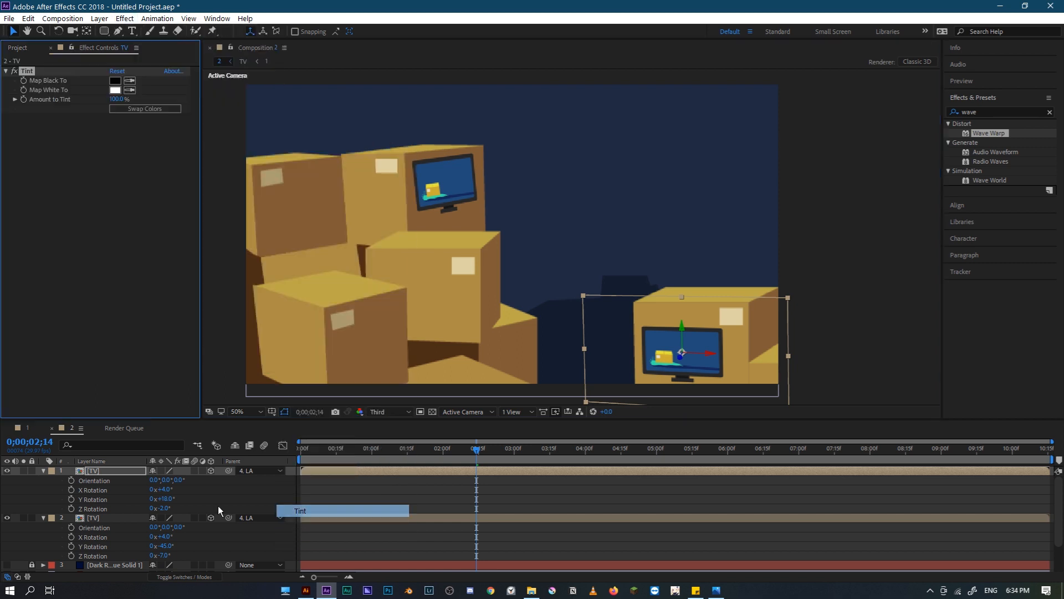
pyautogui.click(43, 471)
pyautogui.click(43, 479)
# Try the Soft Light blending mode on the tinted TV copy and undo it
pyautogui.click(179, 577)
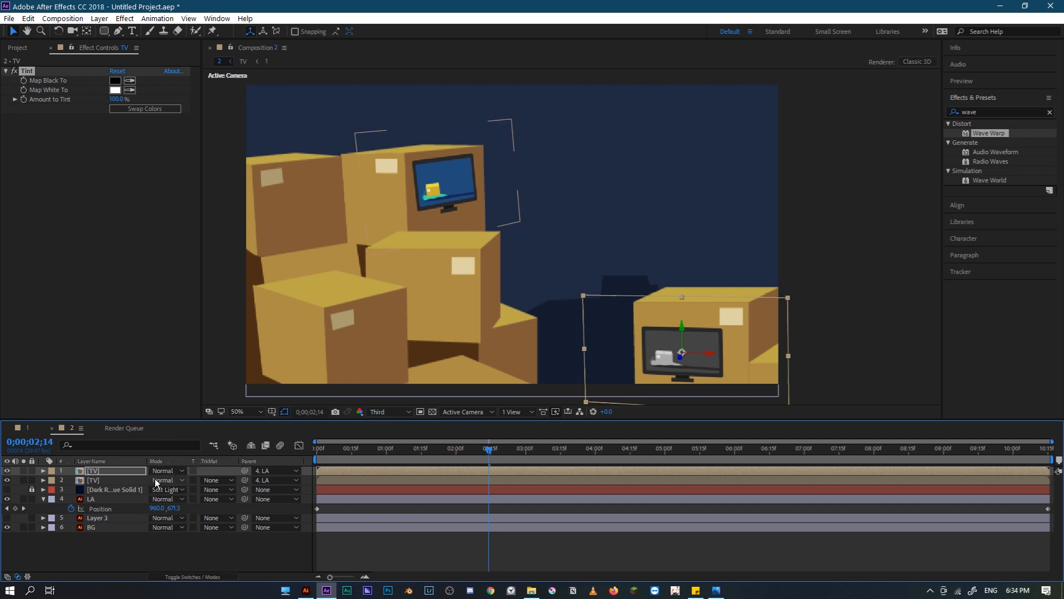
pyautogui.click(161, 470)
pyautogui.click(253, 316)
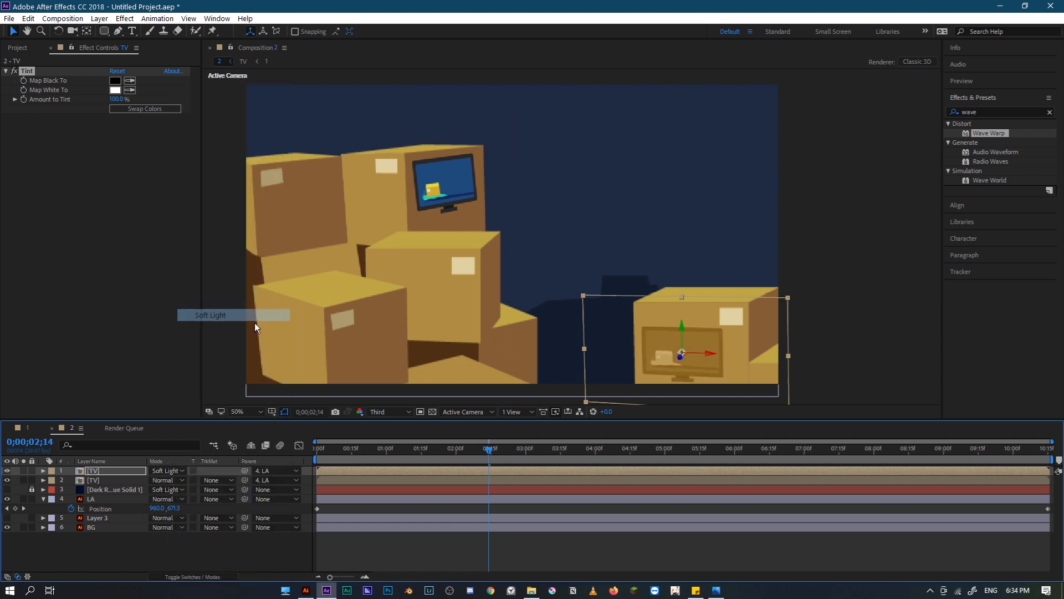
pyautogui.click(841, 319)
pyautogui.hotkey('ctrl', 'z')
pyautogui.hotkey('ctrl', 'z')
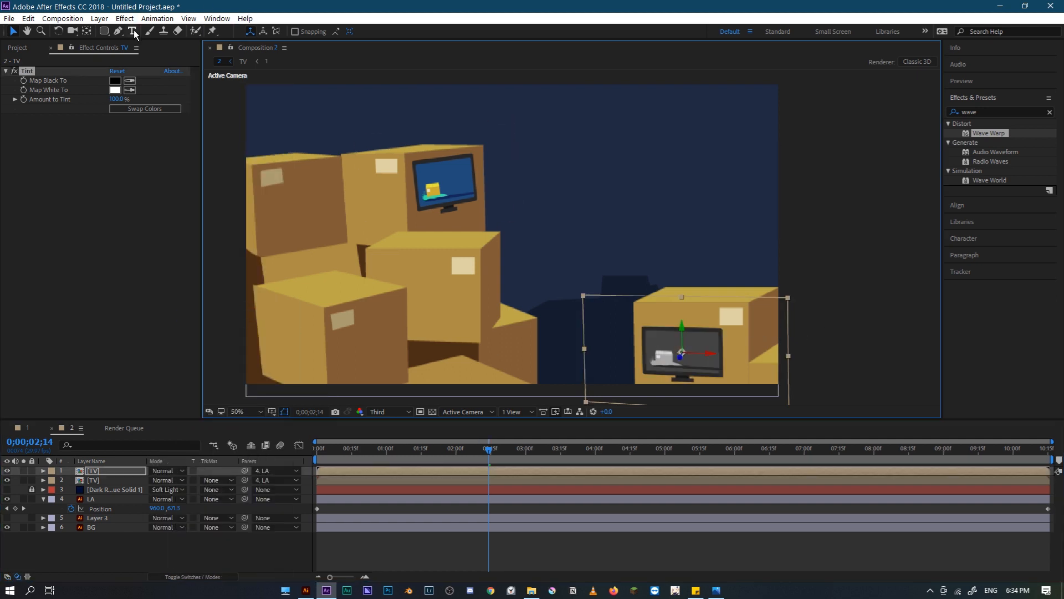
# Set the Tint's Map Black To and Map White To colours to dark greys on the TV copy
pyautogui.click(129, 89)
pyautogui.click(119, 81)
pyautogui.click(114, 81)
pyautogui.moveTo(408, 281); pyautogui.dragTo(391, 331)
pyautogui.click(643, 229)
pyautogui.click(115, 90)
pyautogui.click(402, 328)
pyautogui.click(643, 229)
pyautogui.click(115, 90)
pyautogui.click(402, 351)
pyautogui.click(643, 228)
# Nudge the tinted TV copy slightly on the box's front face and preview the animation from the start
pyautogui.moveTo(688, 357); pyautogui.dragTo(685, 358)
pyautogui.click(823, 259)
pyautogui.click(317, 449)
pyautogui.press('space')
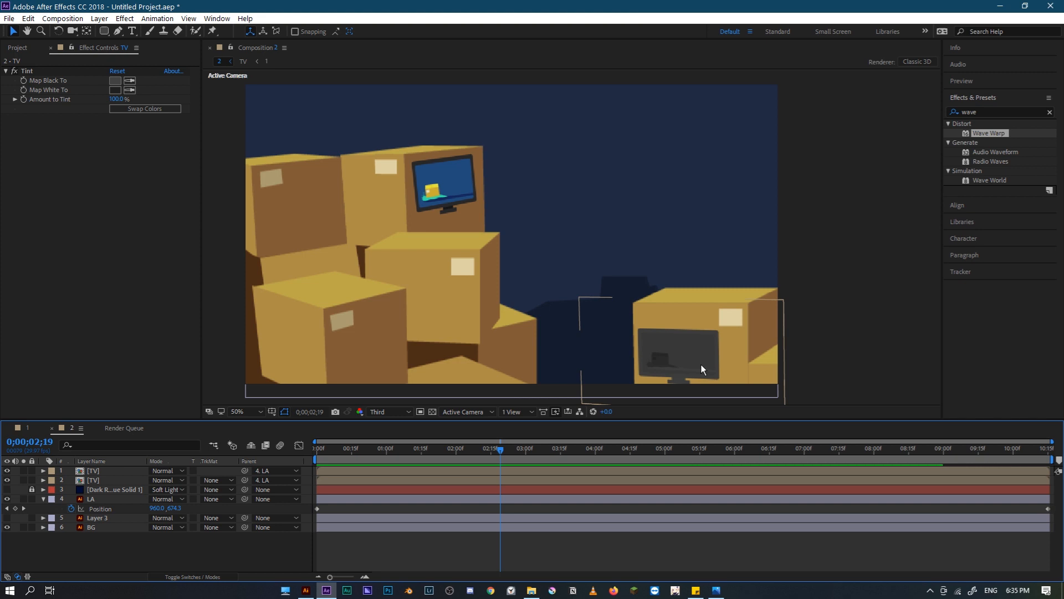
pyautogui.press('space')
# Match the TV copy's Map Black To colour to its Map White To colour and review the animation through to the end
pyautogui.click(687, 360)
pyautogui.click(129, 81)
pyautogui.click(115, 90)
pyautogui.press('space')
pyautogui.moveTo(501, 449); pyautogui.dragTo(178, 452)
pyautogui.press('space')
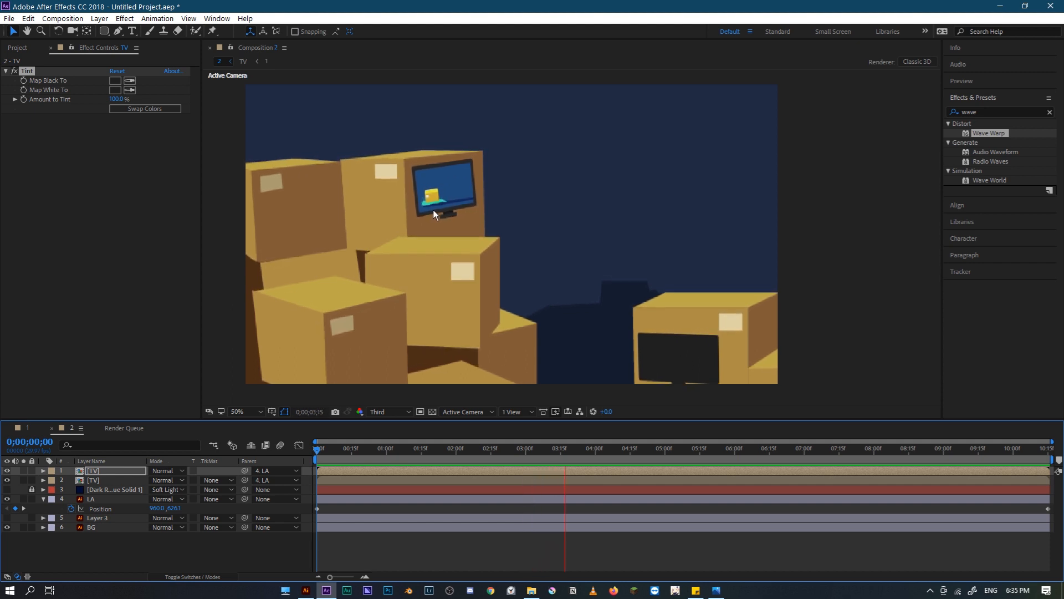
pyautogui.moveTo(348, 450); pyautogui.dragTo(1062, 425)
pyautogui.click(847, 244)
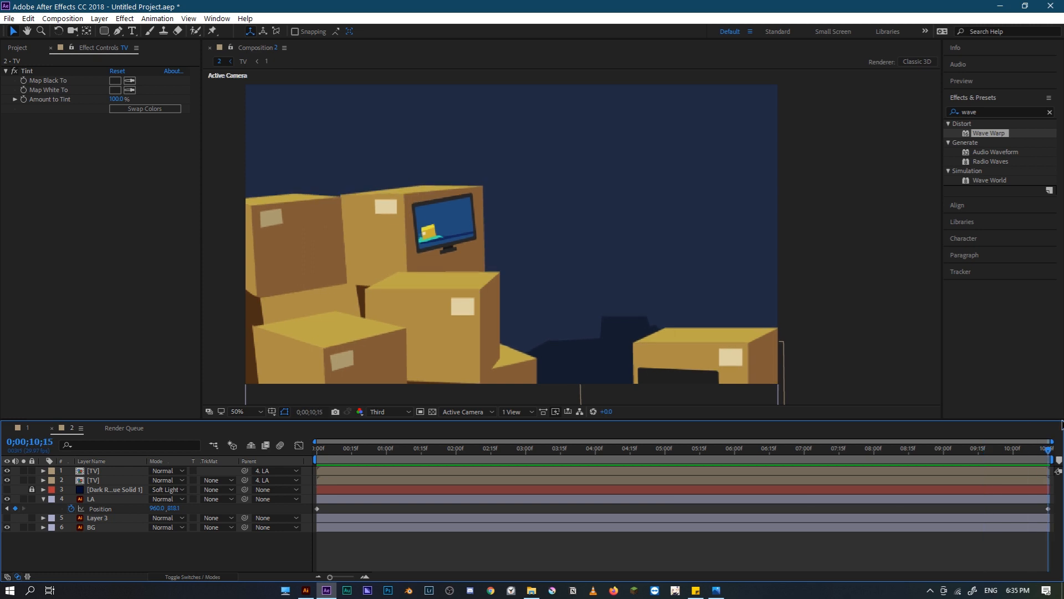
# Save the project as BACK UP in the Project 4 folder on the Desktop
pyautogui.click(9, 18)
pyautogui.moveTo(52, 133)
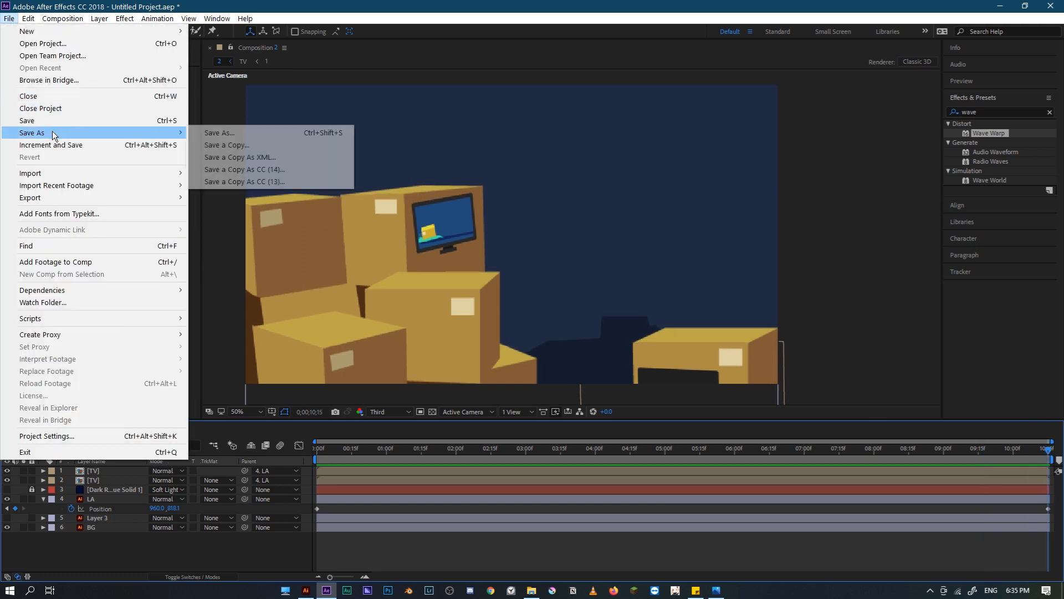
pyautogui.click(235, 135)
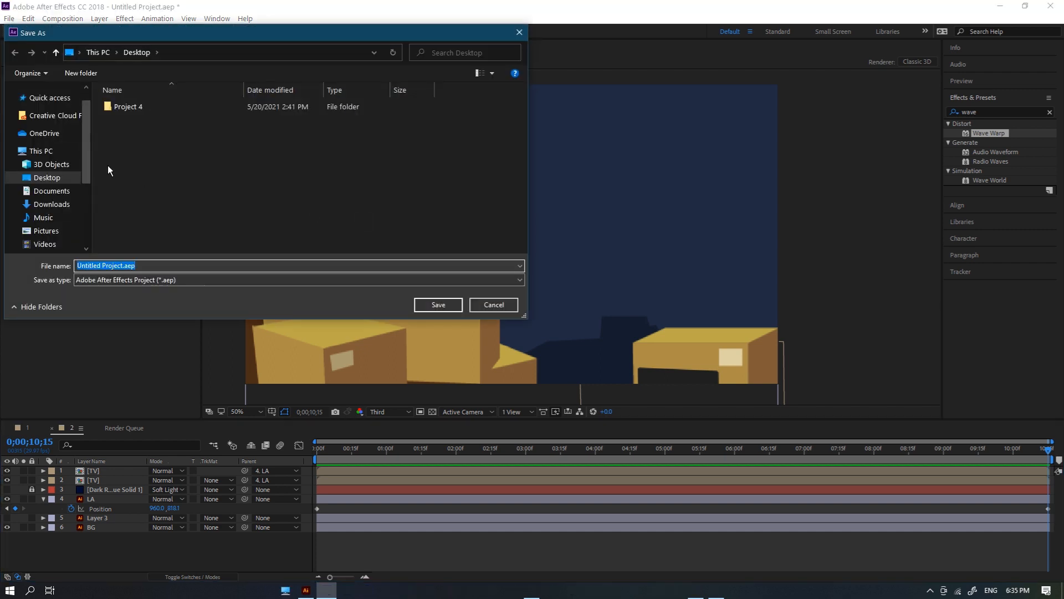
pyautogui.doubleClick(137, 105)
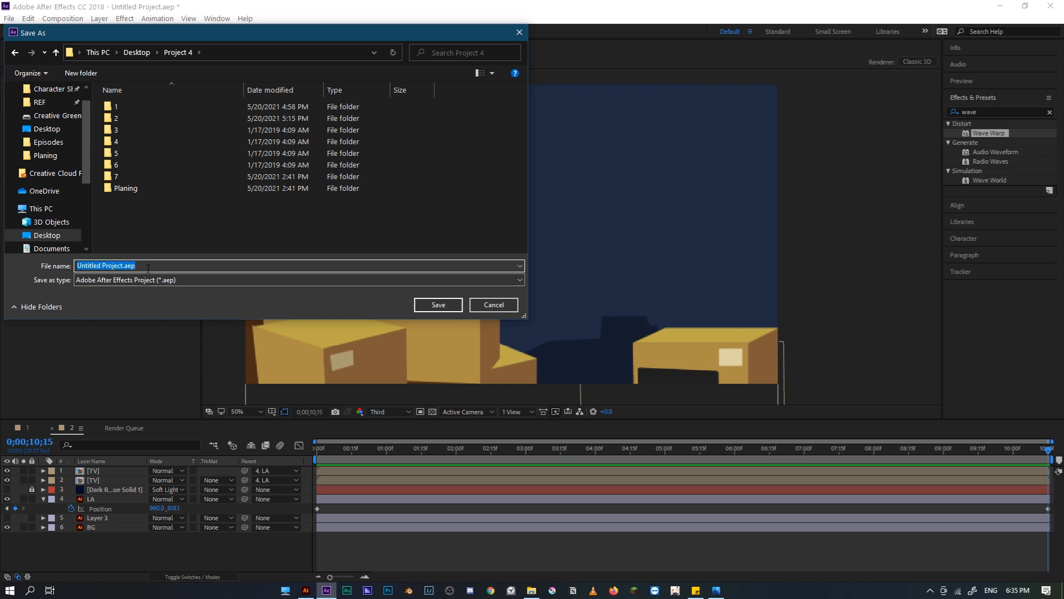
pyautogui.write('BACK UP')
pyautogui.click(439, 304)
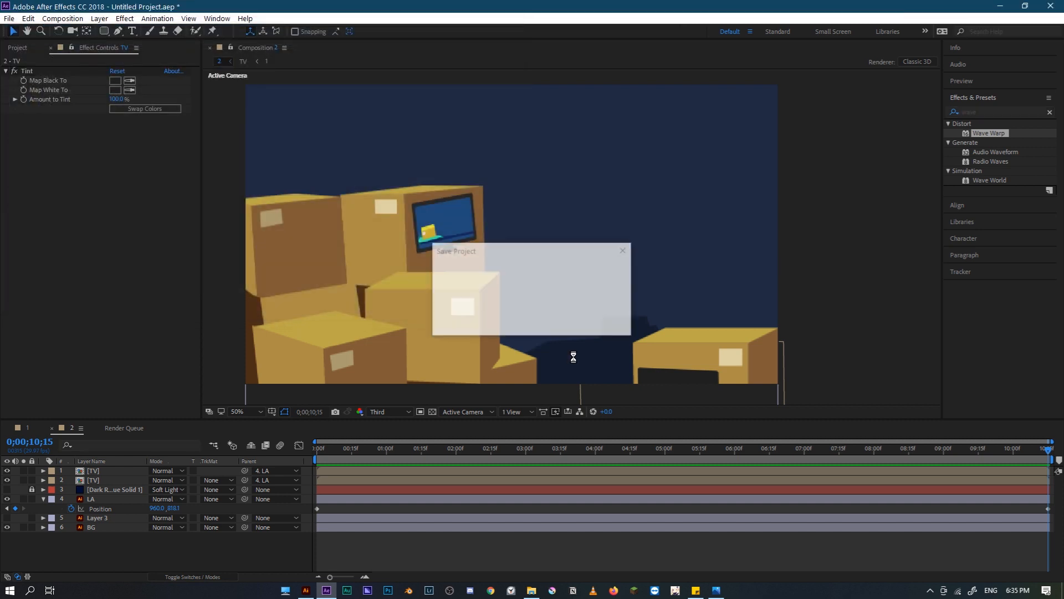
# Switch to File Explorer and inspect the saved project file and scene folders in Project 4
pyautogui.click(531, 590)
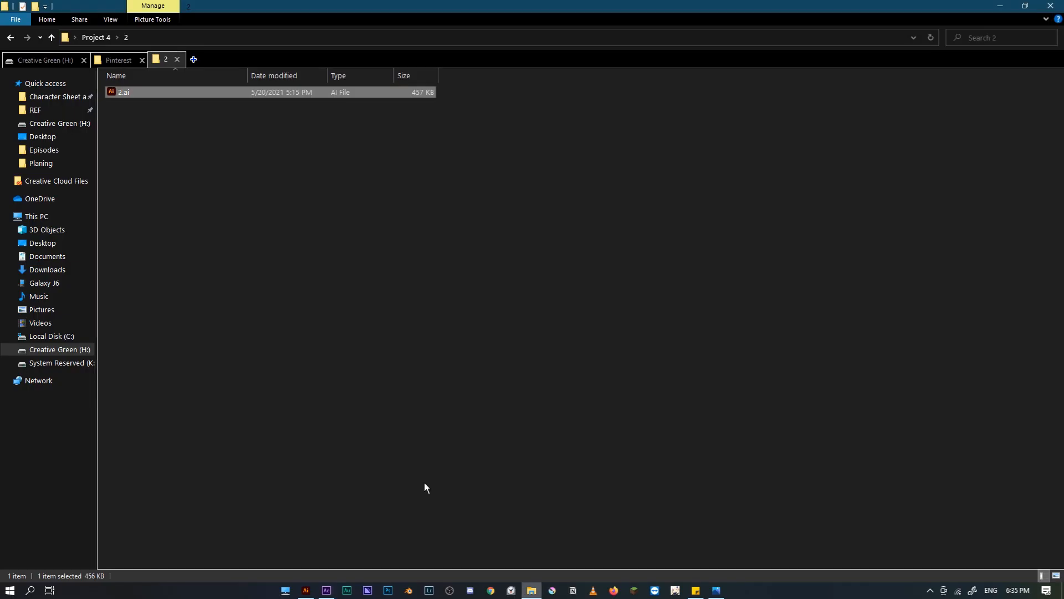
pyautogui.click(50, 37)
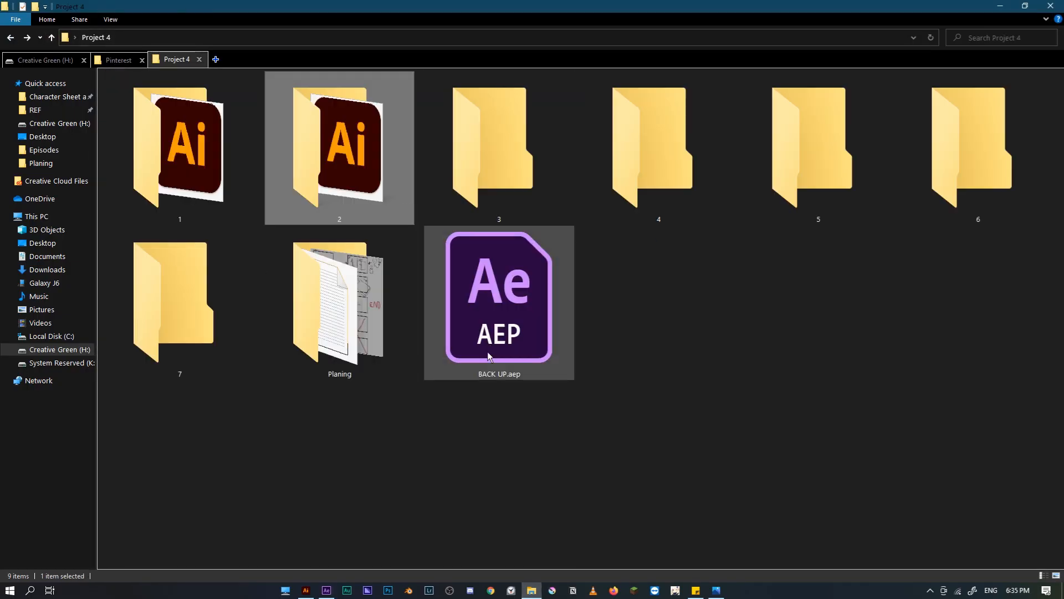
pyautogui.click(233, 178)
pyautogui.click(322, 166)
pyautogui.click(701, 133)
pyautogui.click(961, 146)
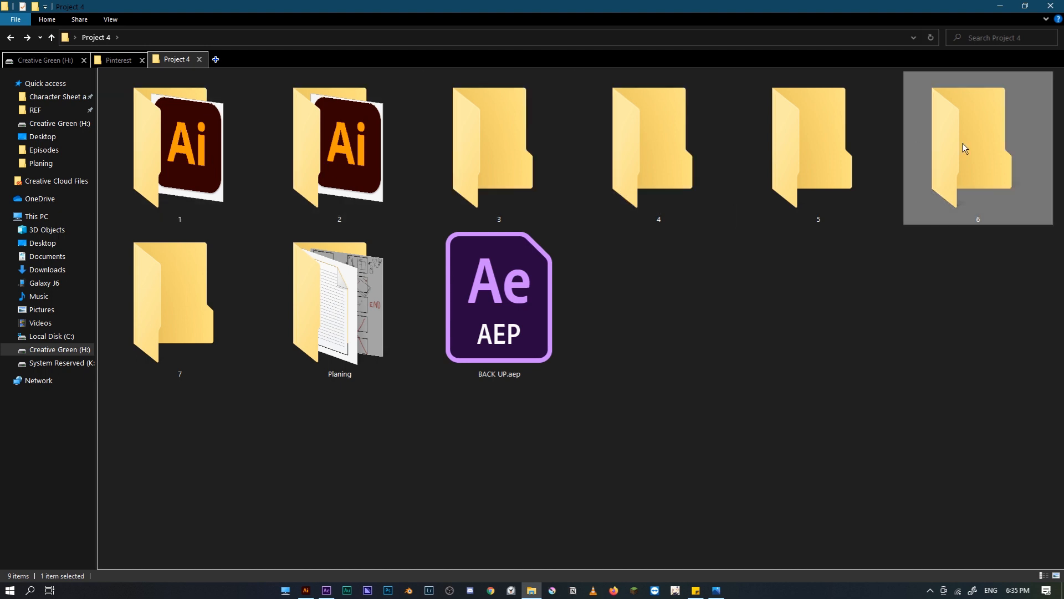
# Switch back to After Effects and review compositions 1 and 2 at the first frame
pyautogui.click(327, 590)
pyautogui.press('space')
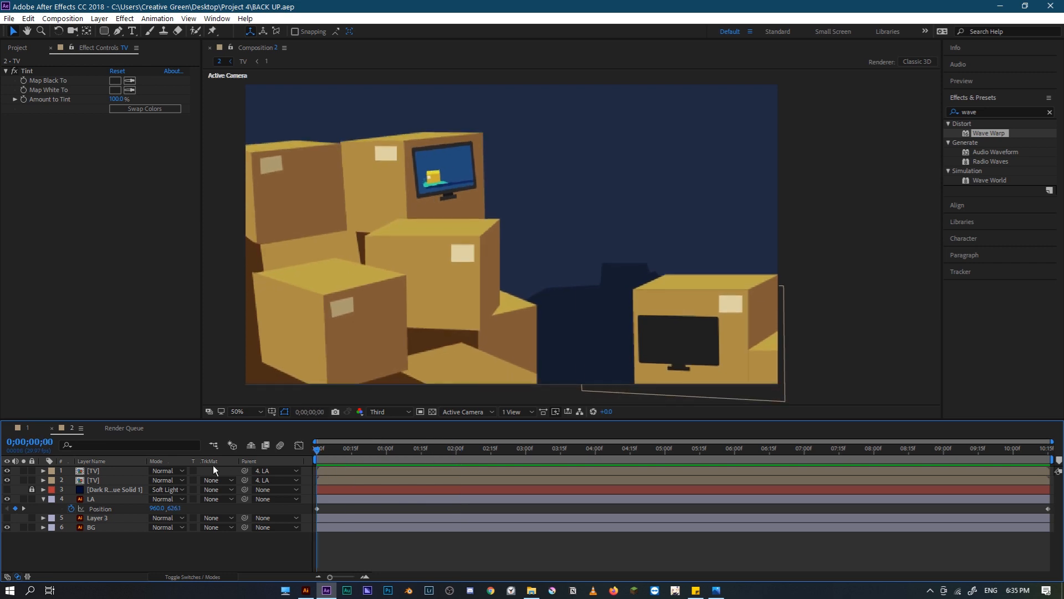
pyautogui.click(31, 427)
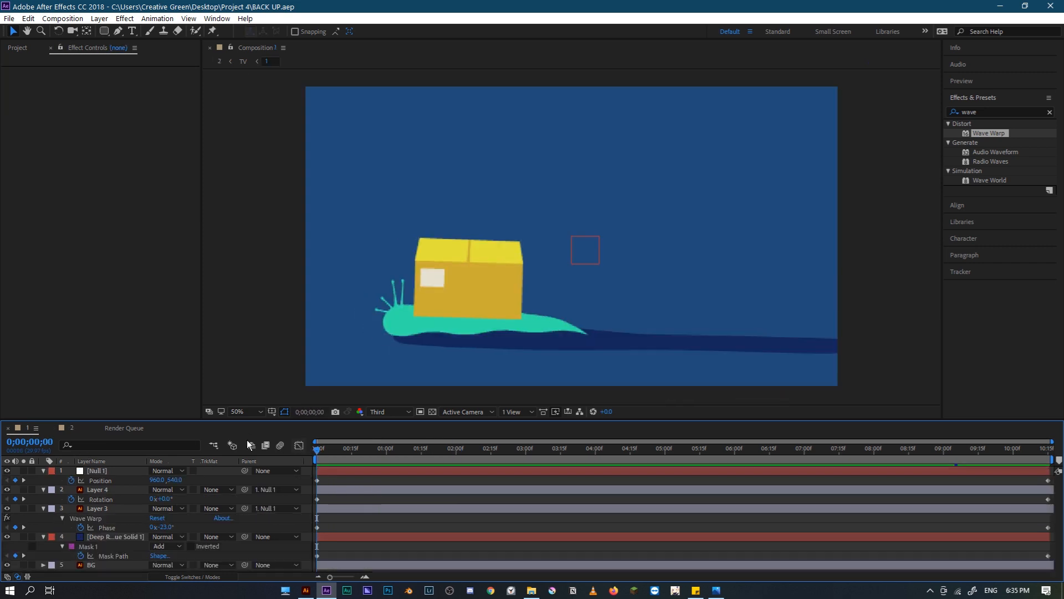
pyautogui.click(79, 428)
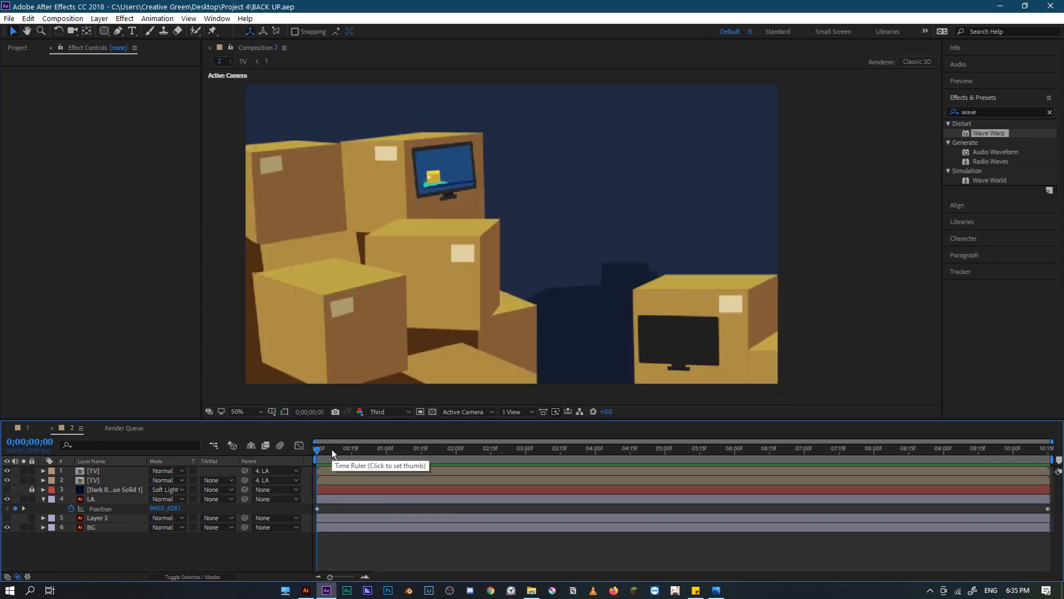